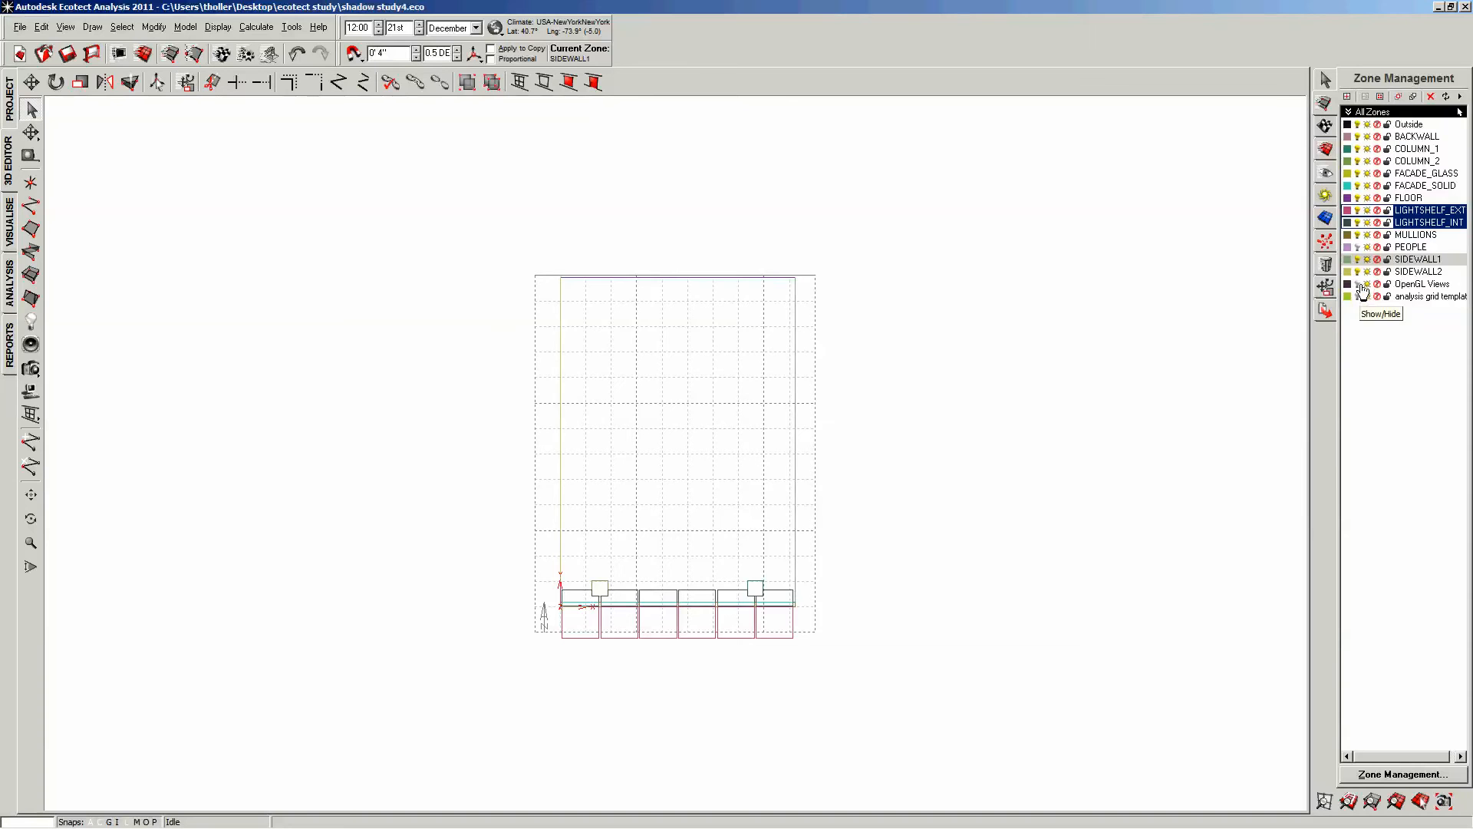
- Show the OpenGL Views zone and copy the diagonal camera toward the room's back wall with Apply to Copy enabled
left_click(1357, 284)
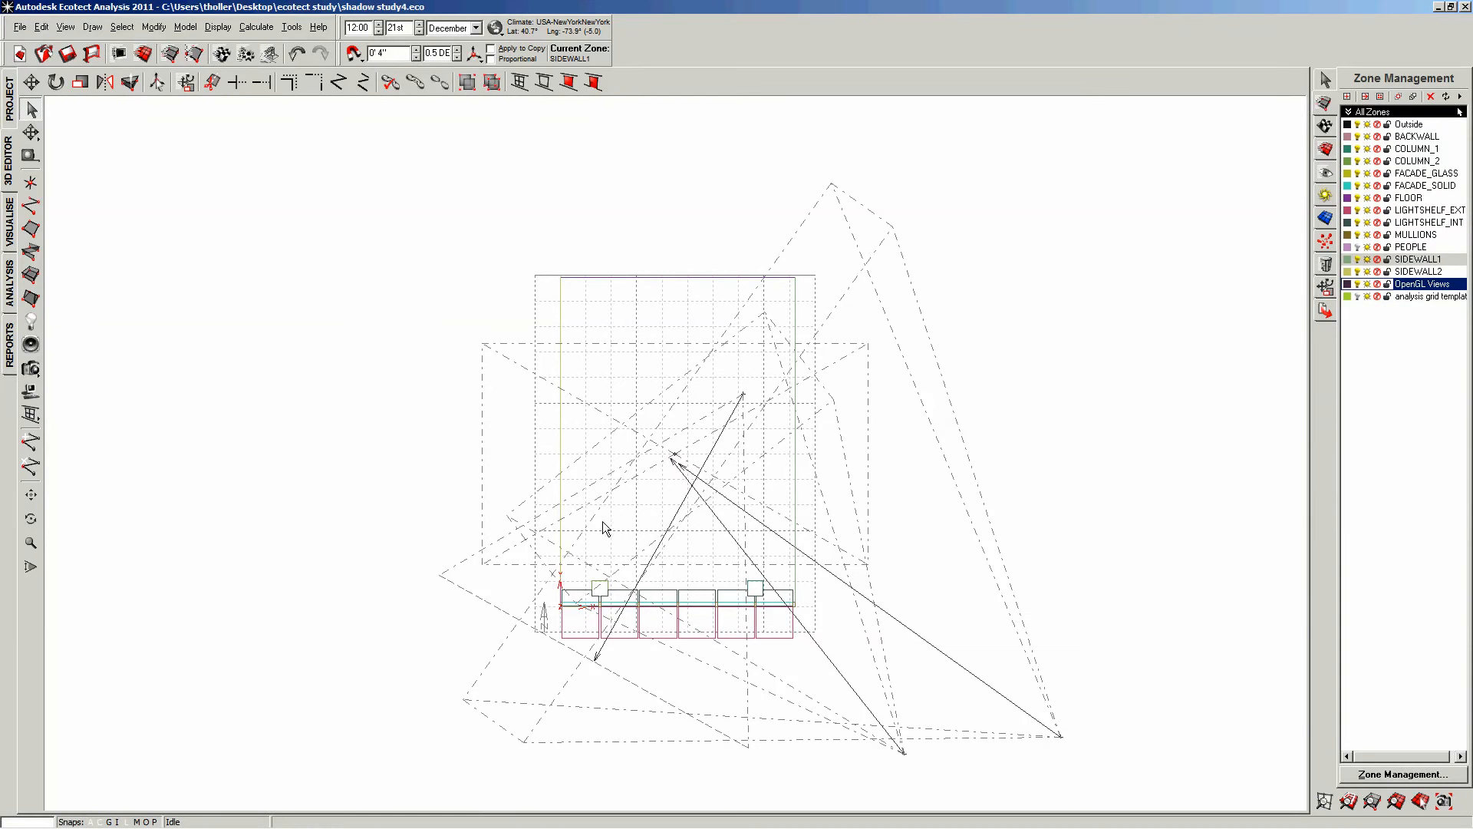
left_click(709, 458)
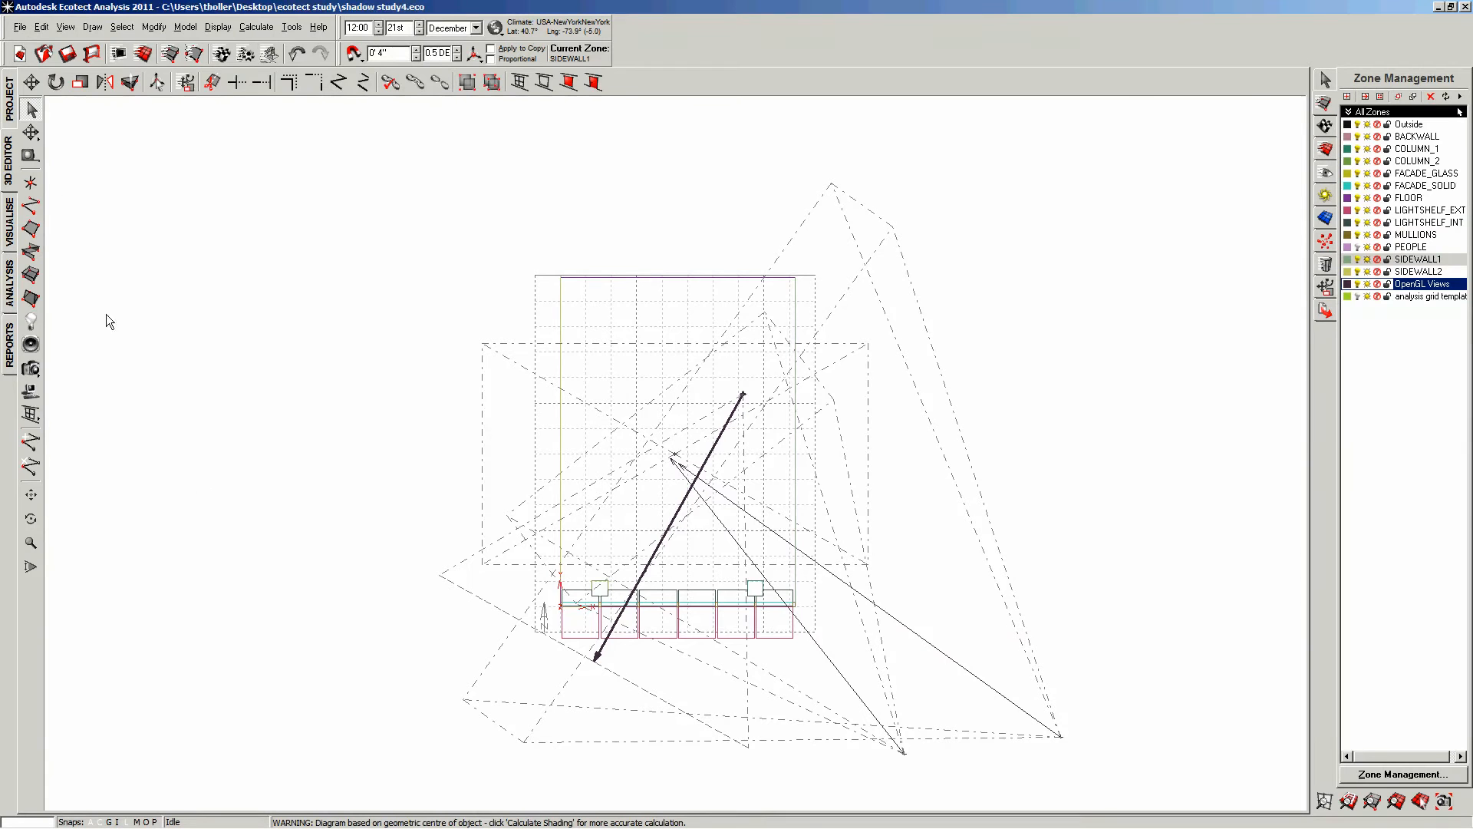
left_click(30, 134)
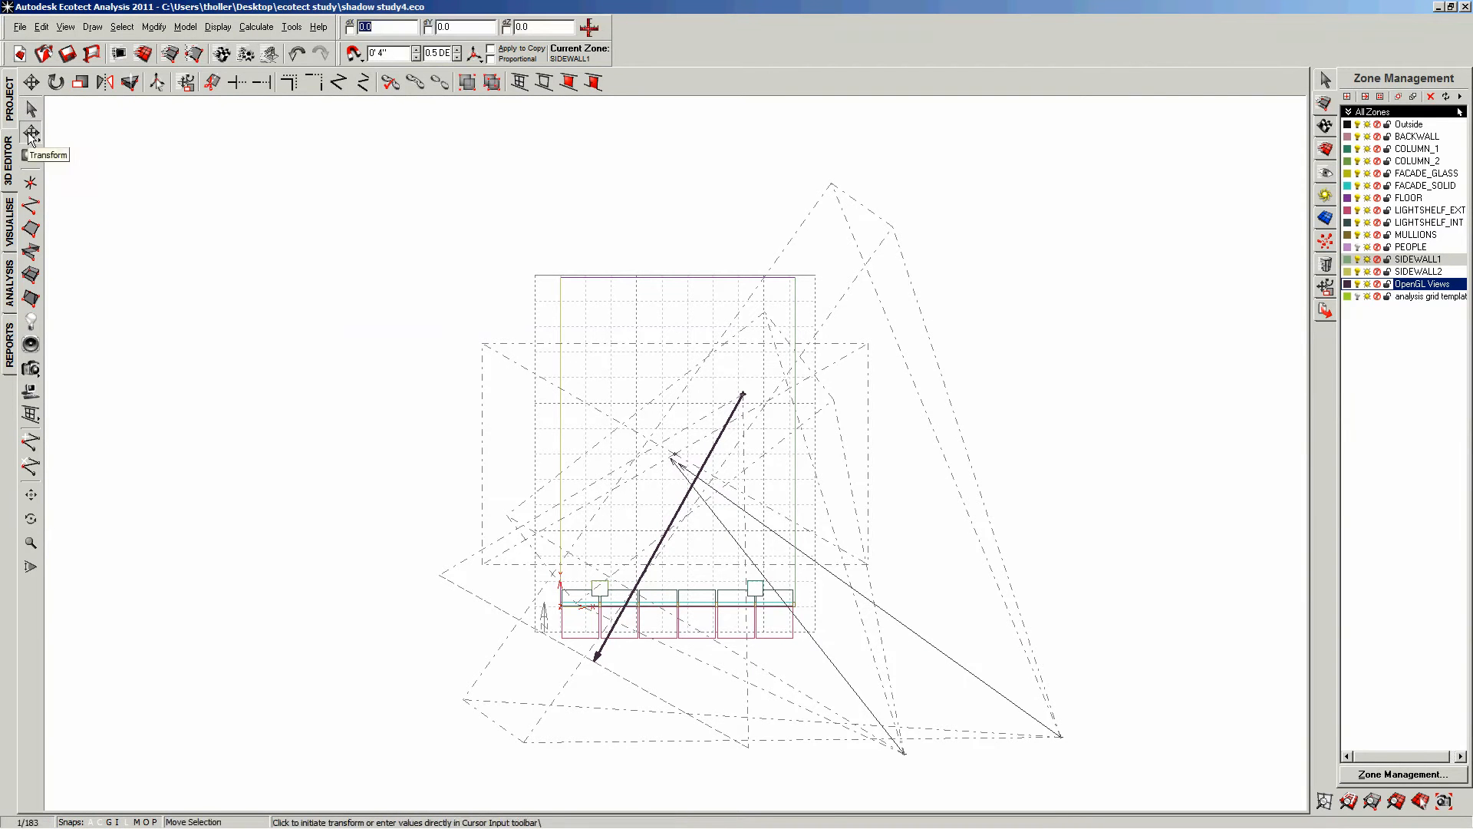
left_click(491, 49)
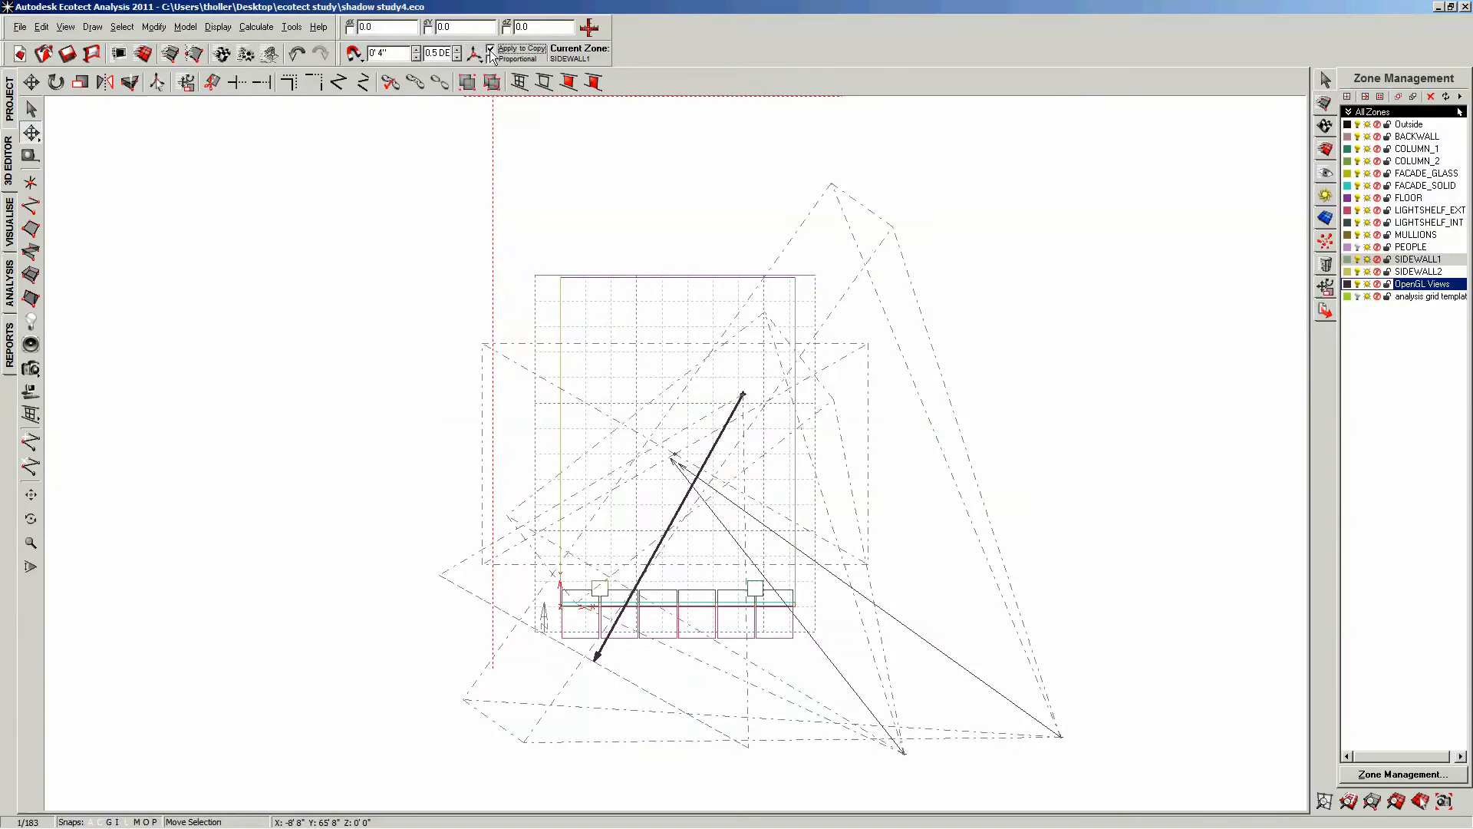
left_click(712, 449)
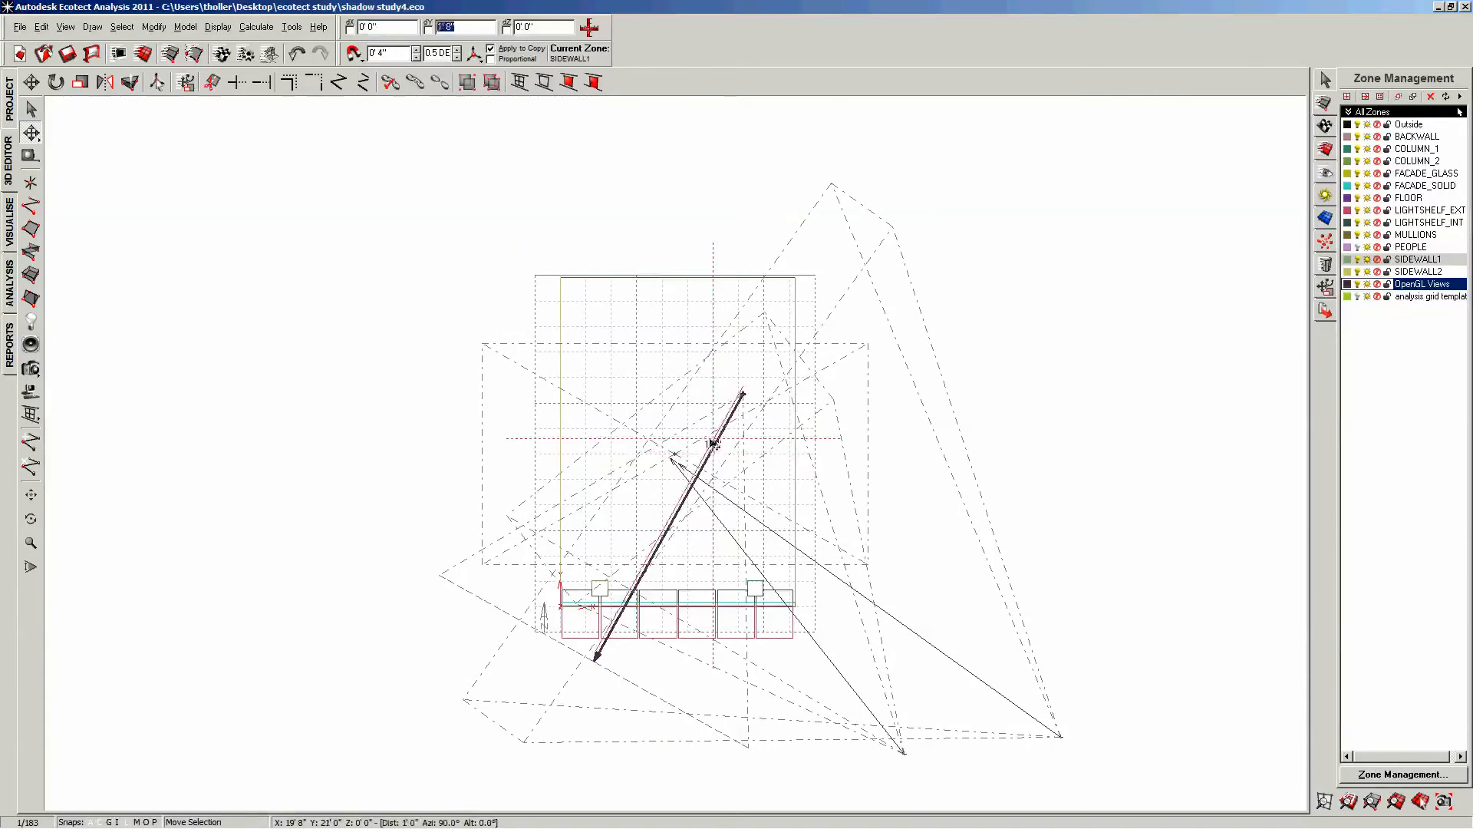
left_click(687, 347)
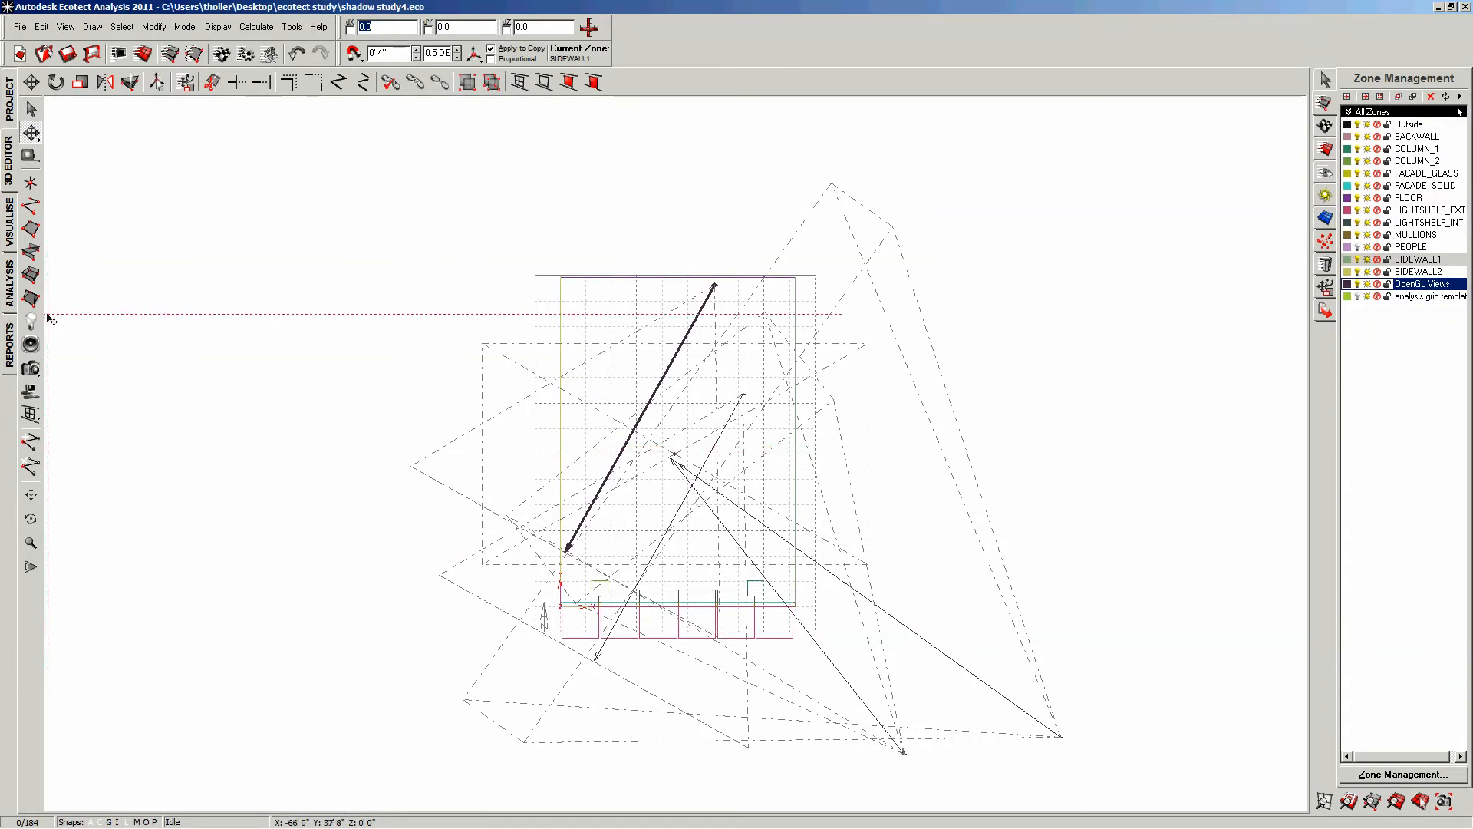
left_click(32, 114)
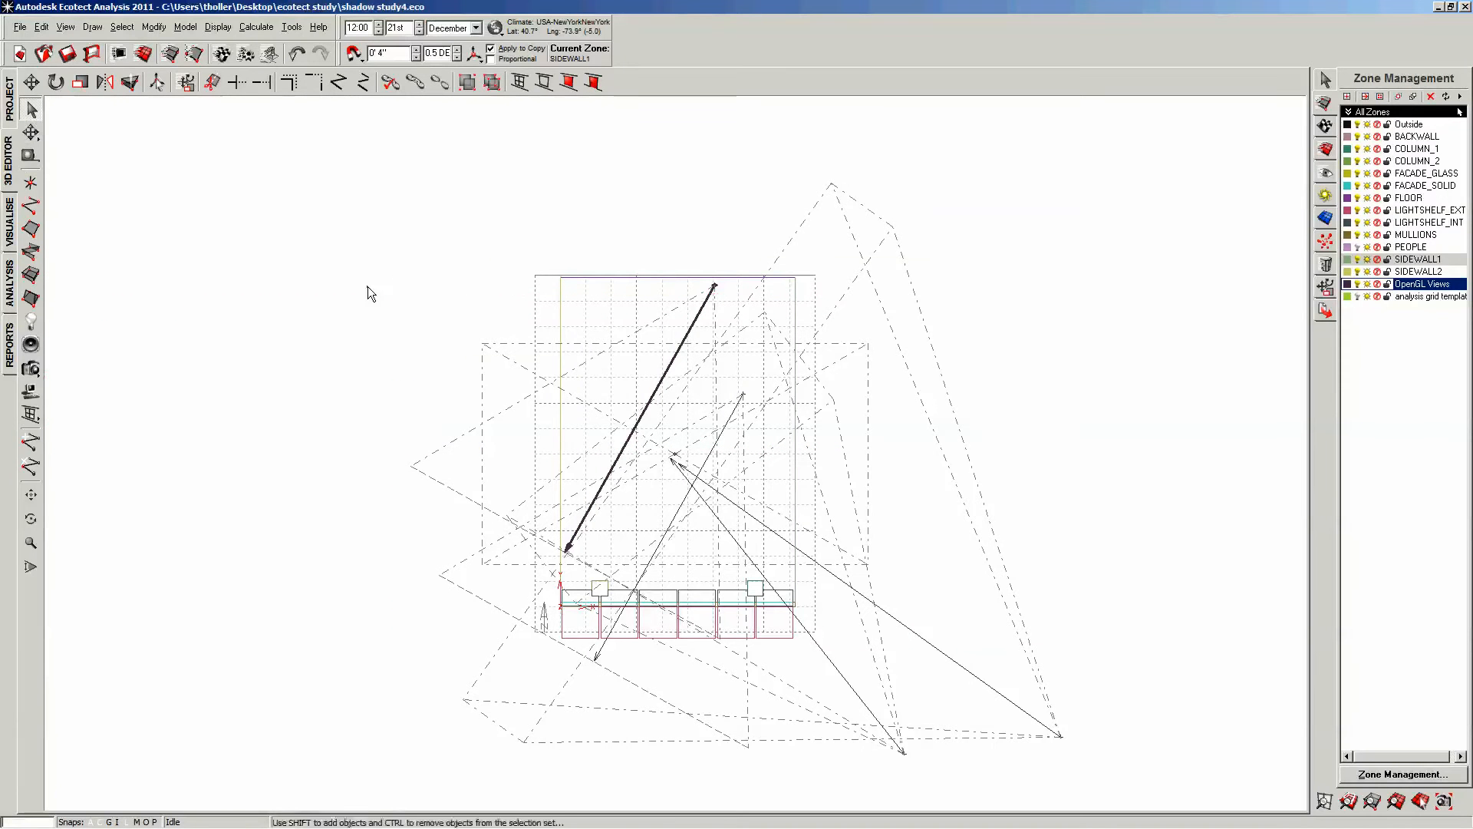
- Realign both end nodes of the copied camera near the middle of the room so it aims straight at the windows
left_click(688, 340)
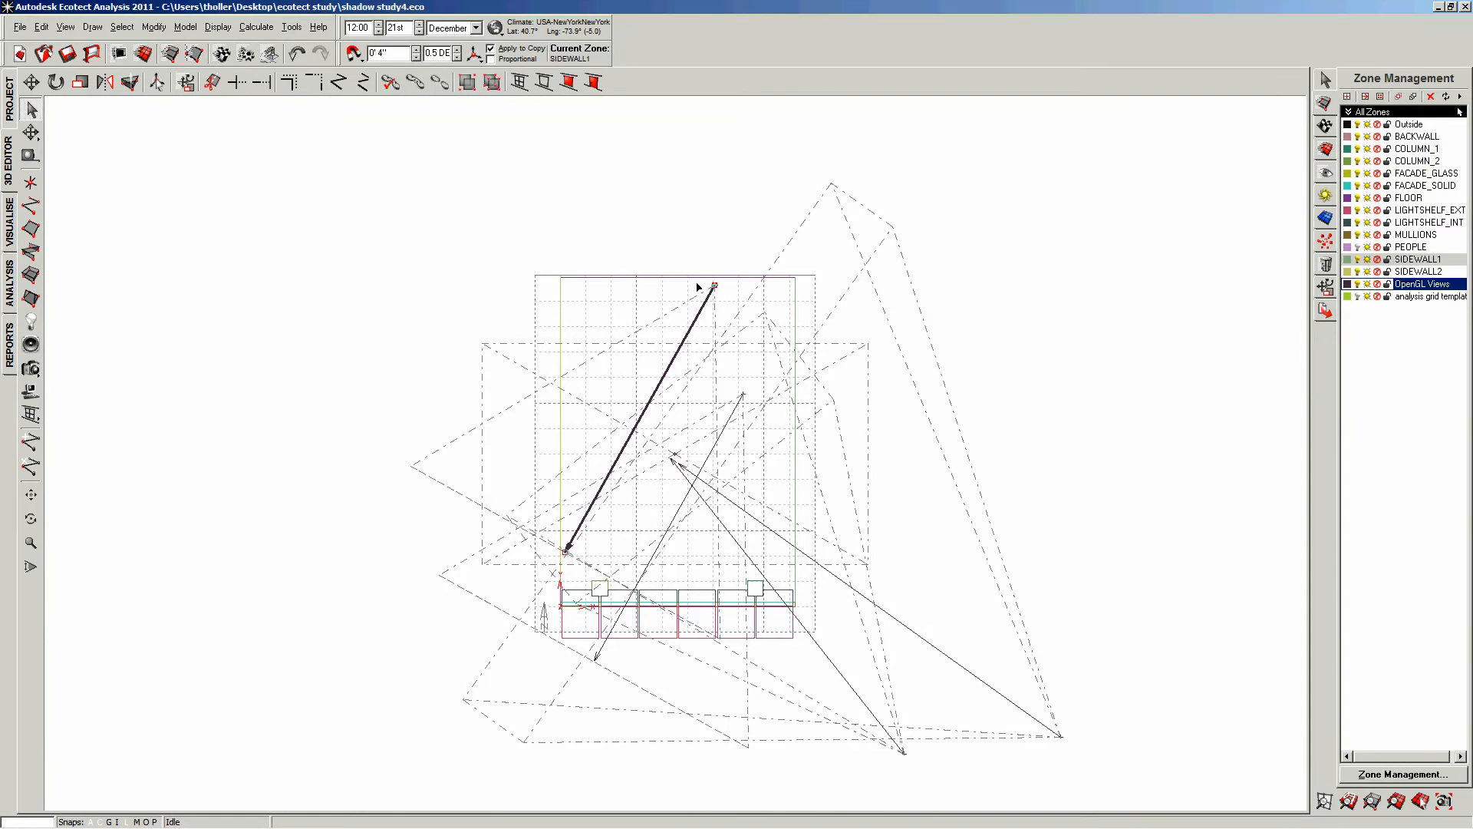
left_click_drag(714, 285, 688, 288)
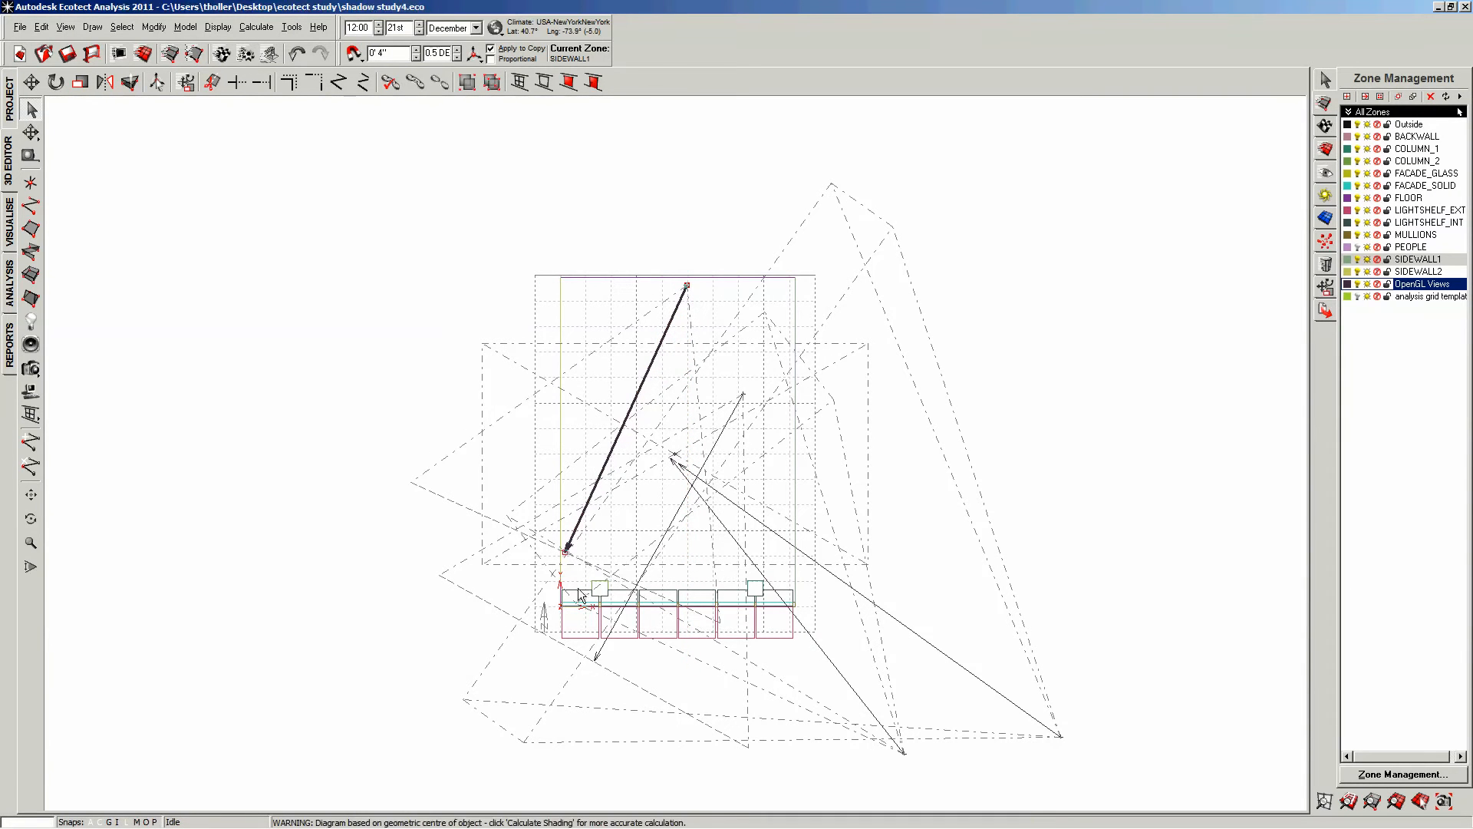
left_click_drag(565, 551, 687, 551)
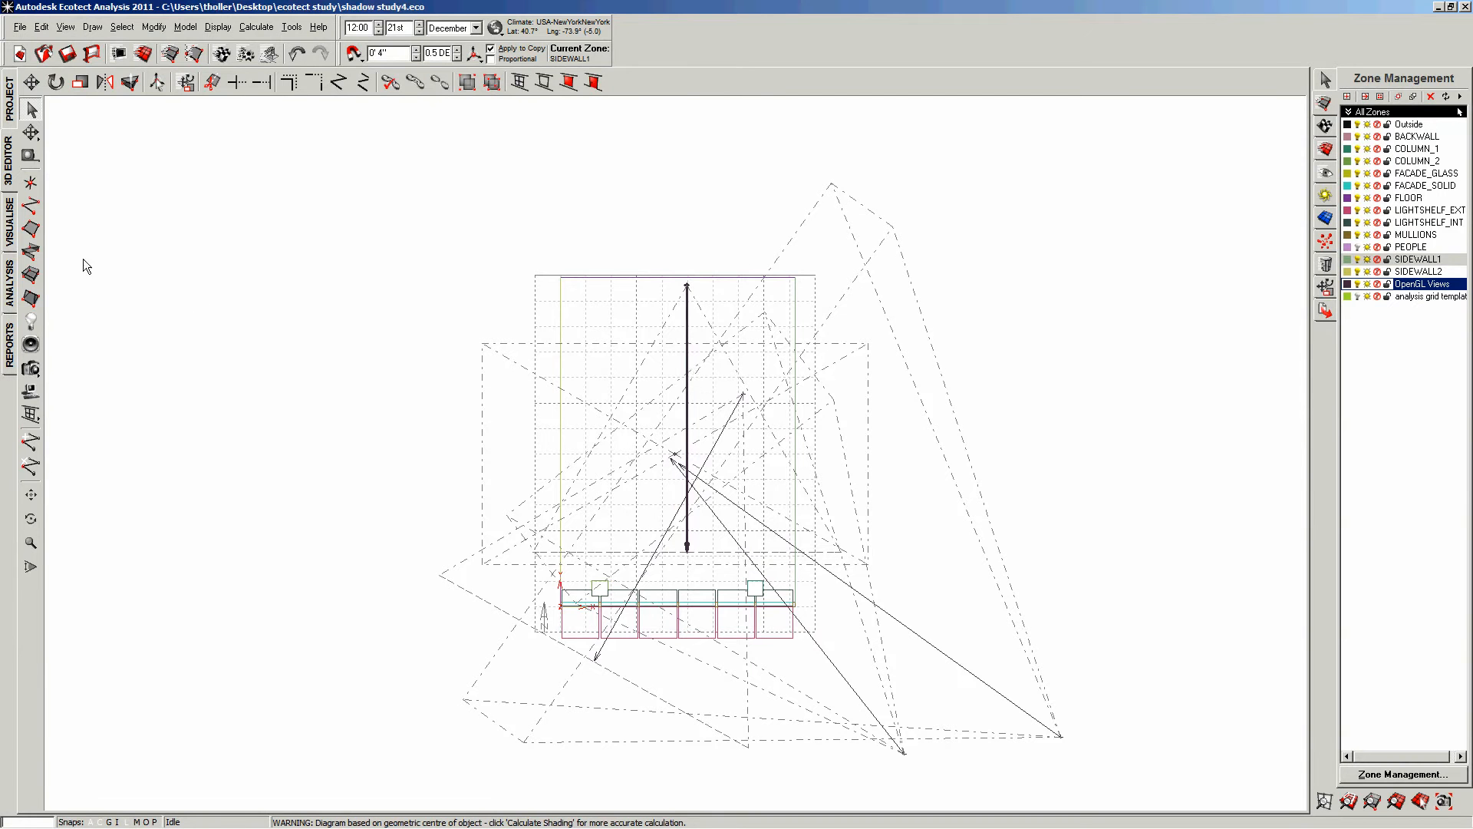
- Place a parallel copy of the straightened camera slightly to its left in the plan and clear the selection
left_click(30, 133)
left_click(687, 364)
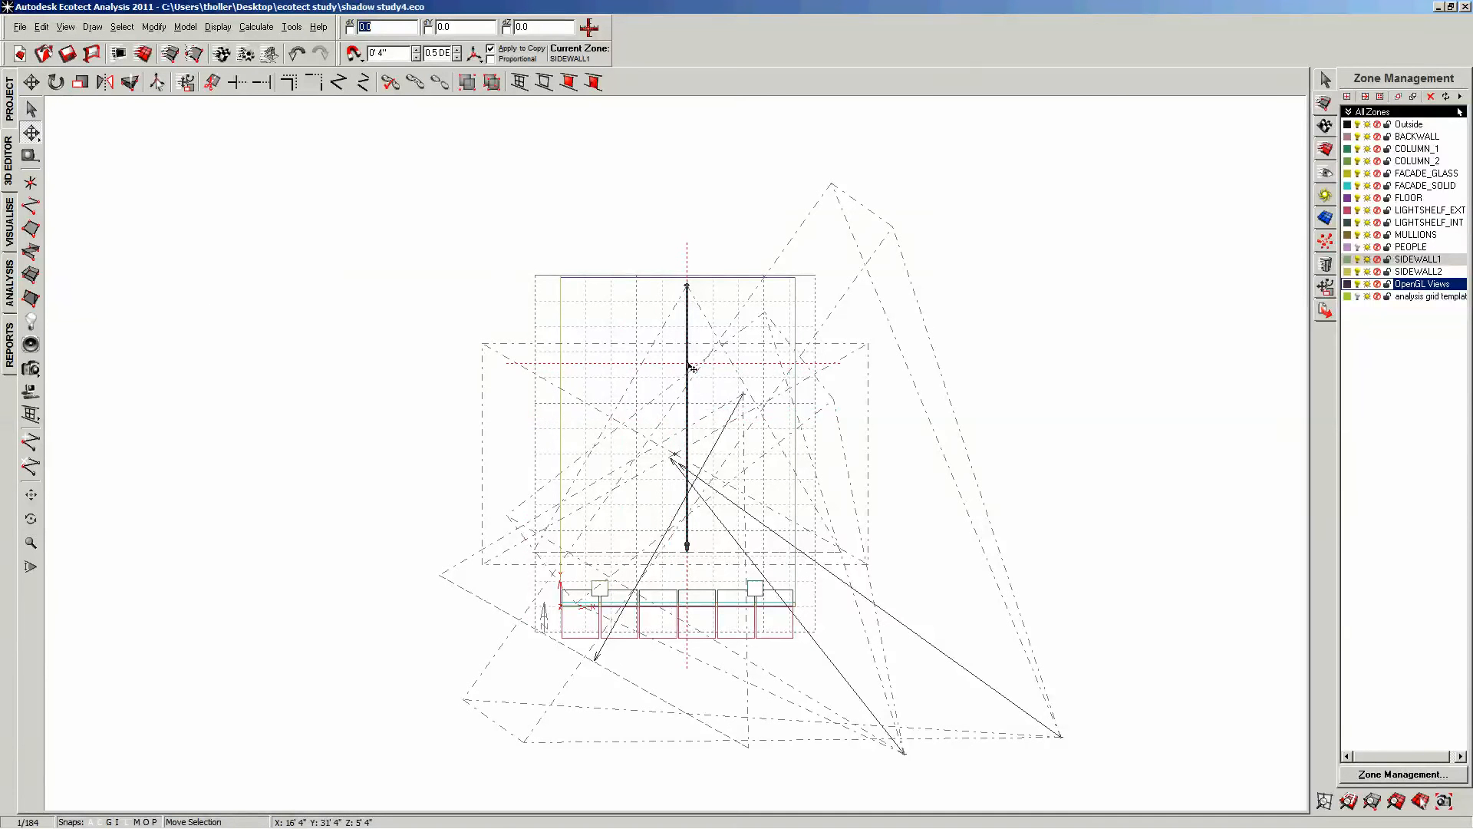
left_click(682, 366)
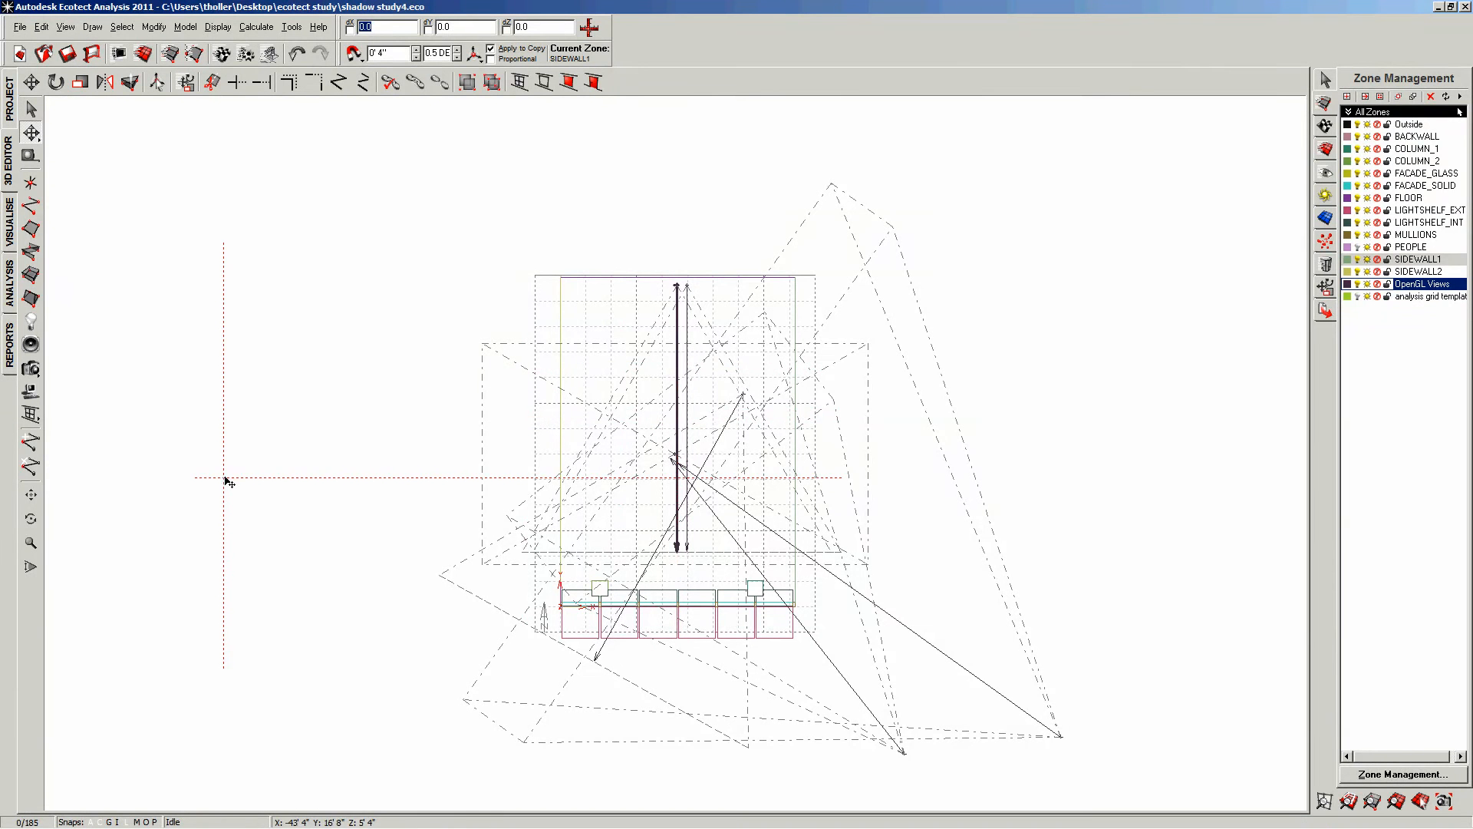
left_click(31, 109)
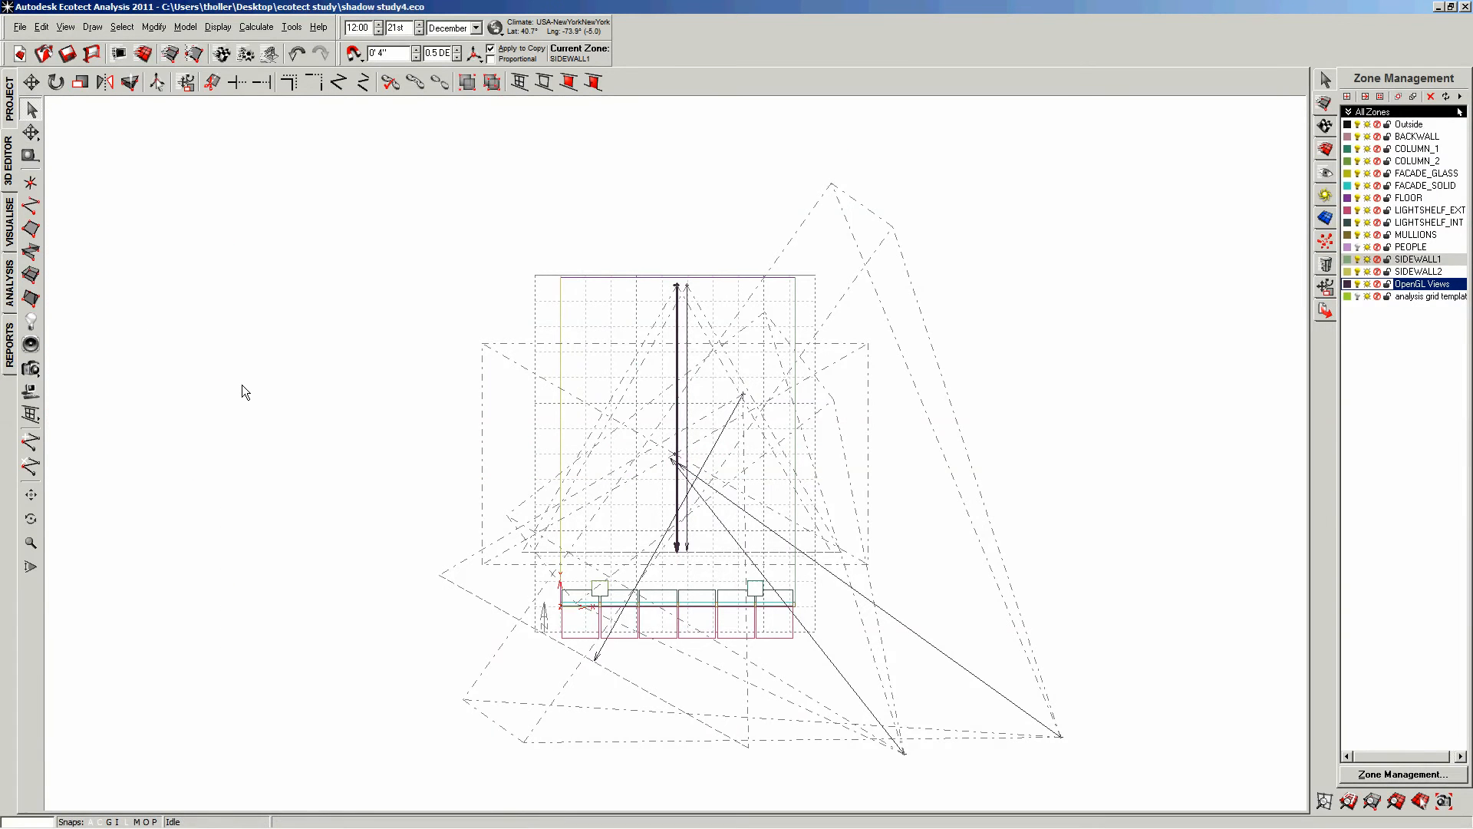
left_click(495, 385)
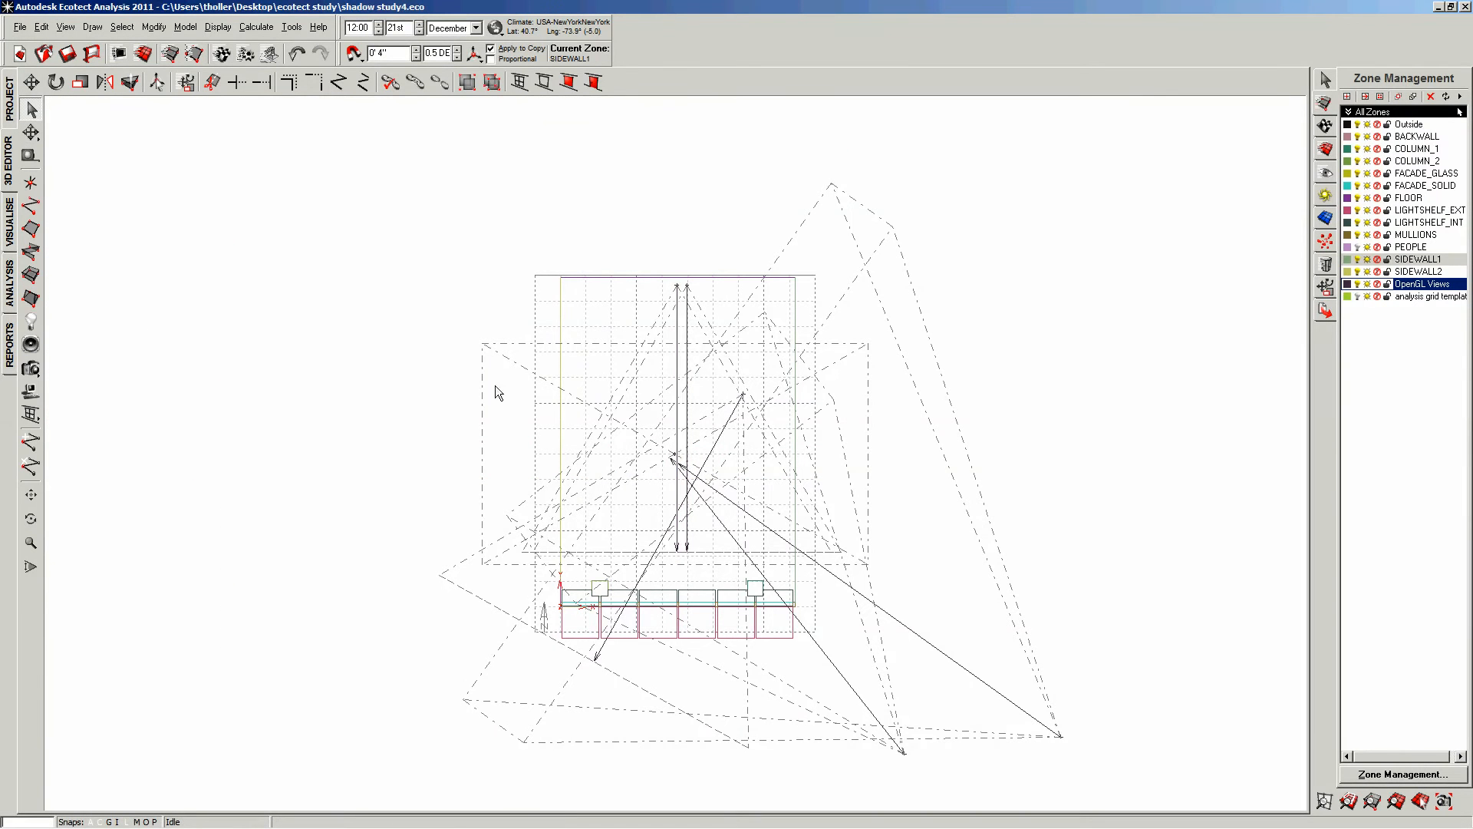
- Delete the right-hand one of the two parallel cameras, disable Apply to Copy and select the remaining camera
left_click(688, 341)
key("Delete")
left_click(492, 49)
left_click(678, 322)
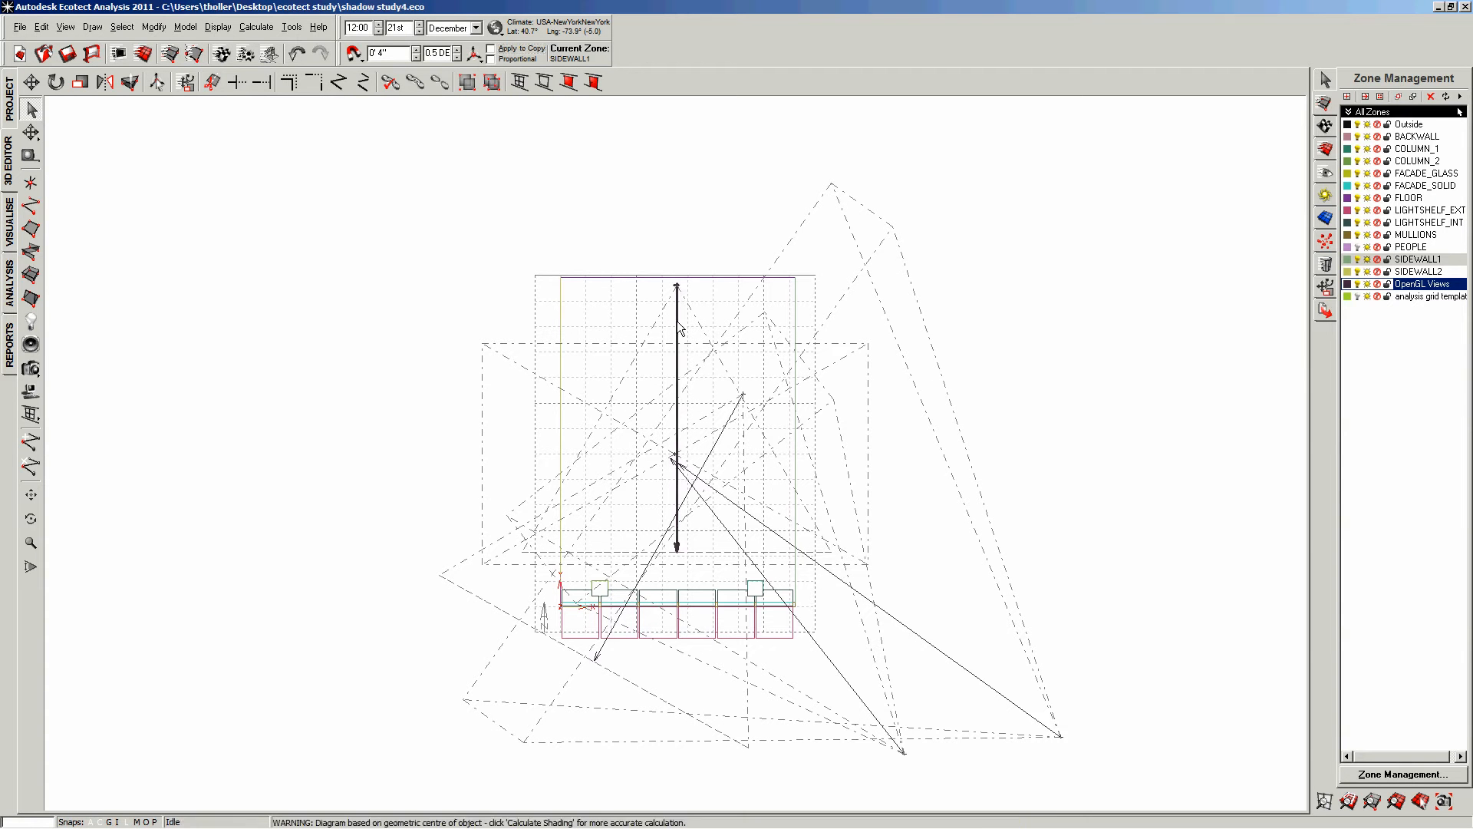
- View the room through Camera_Normal [1] and return to the 3D editor
left_click(12, 238)
left_click(145, 802)
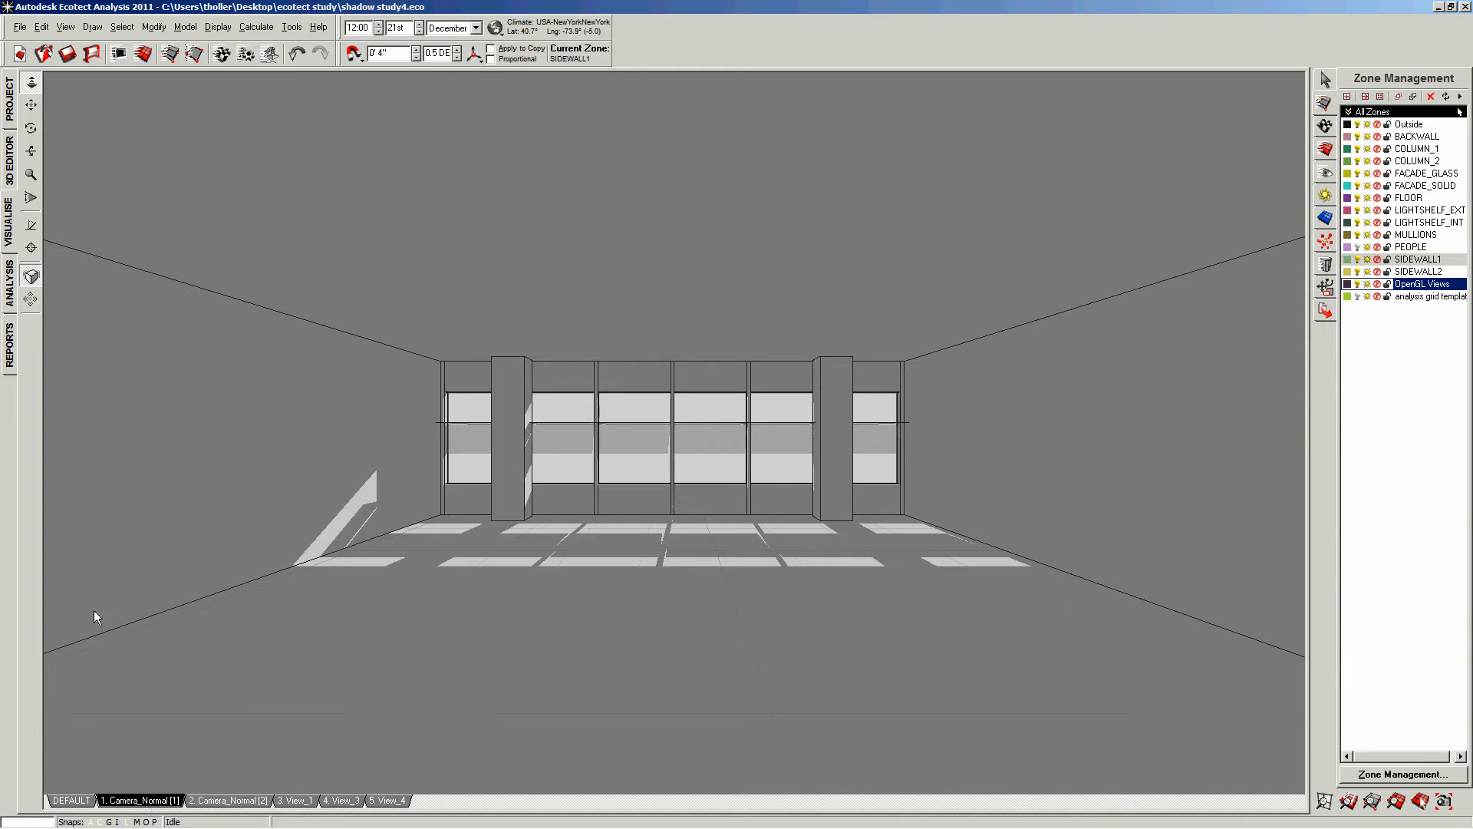
left_click(9, 182)
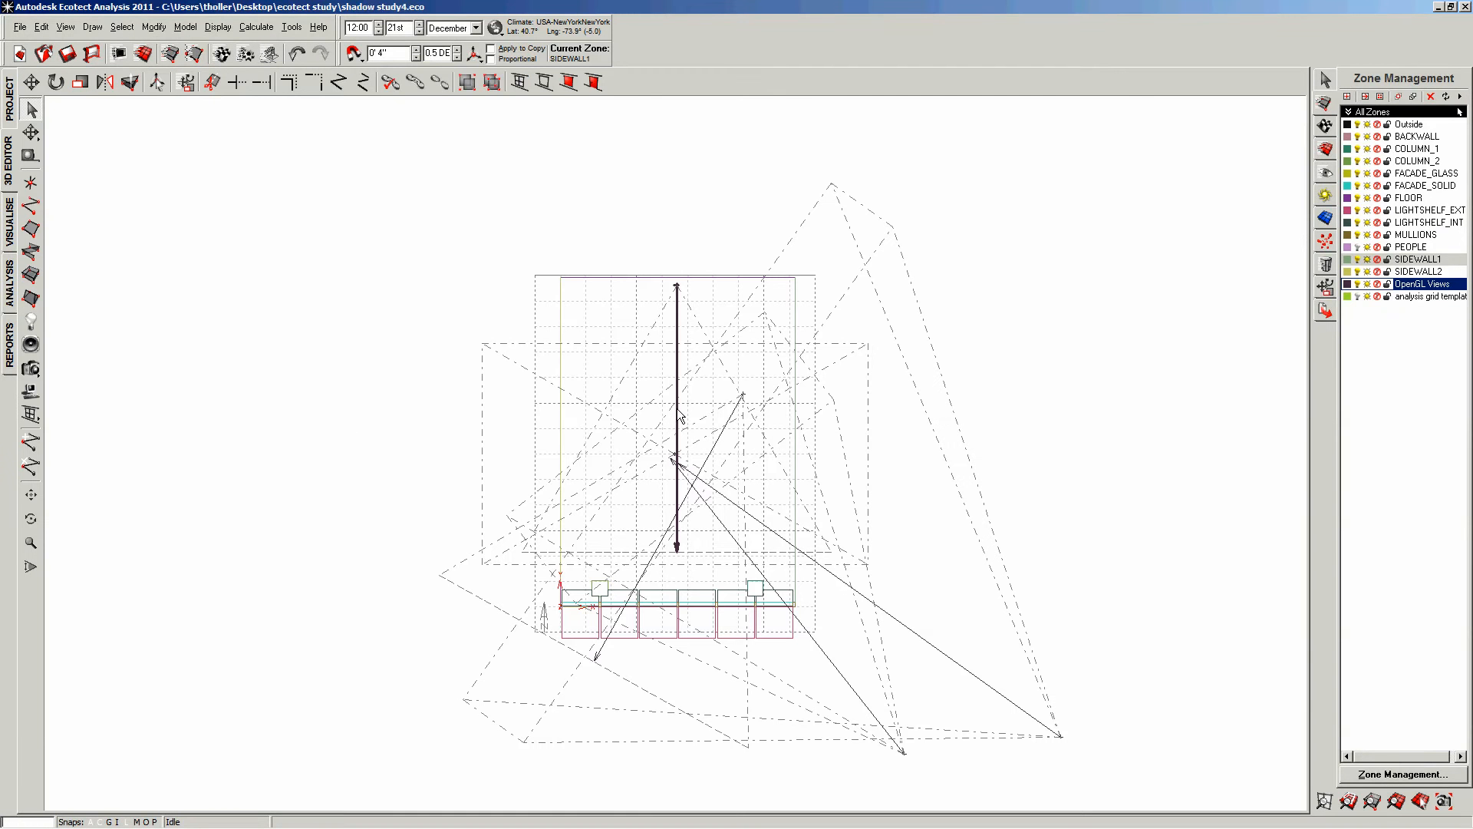
- Assign the Camera_WideAngle material to the selected camera and view the room through it
left_click(1326, 126)
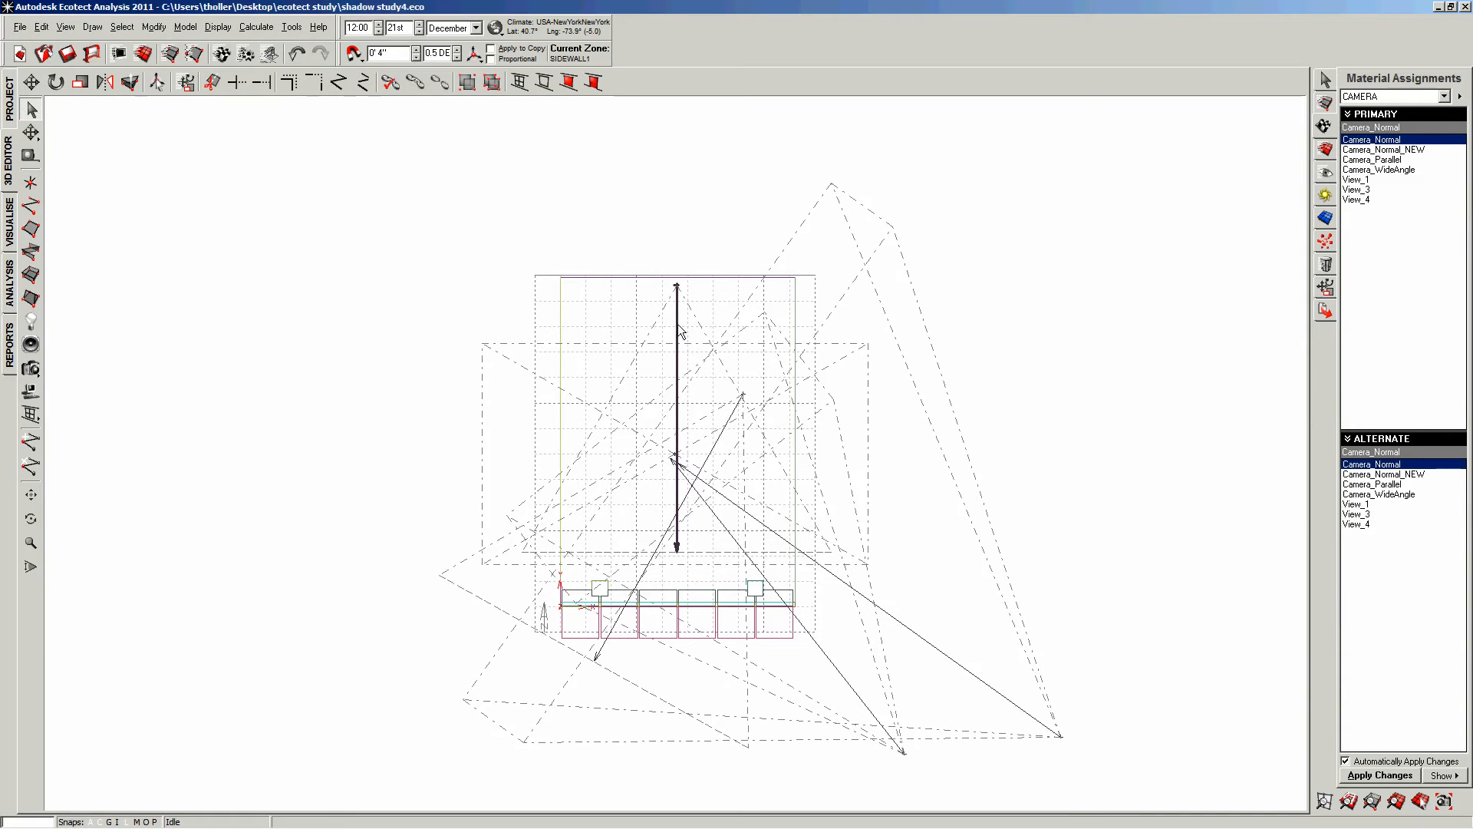
left_click(1377, 170)
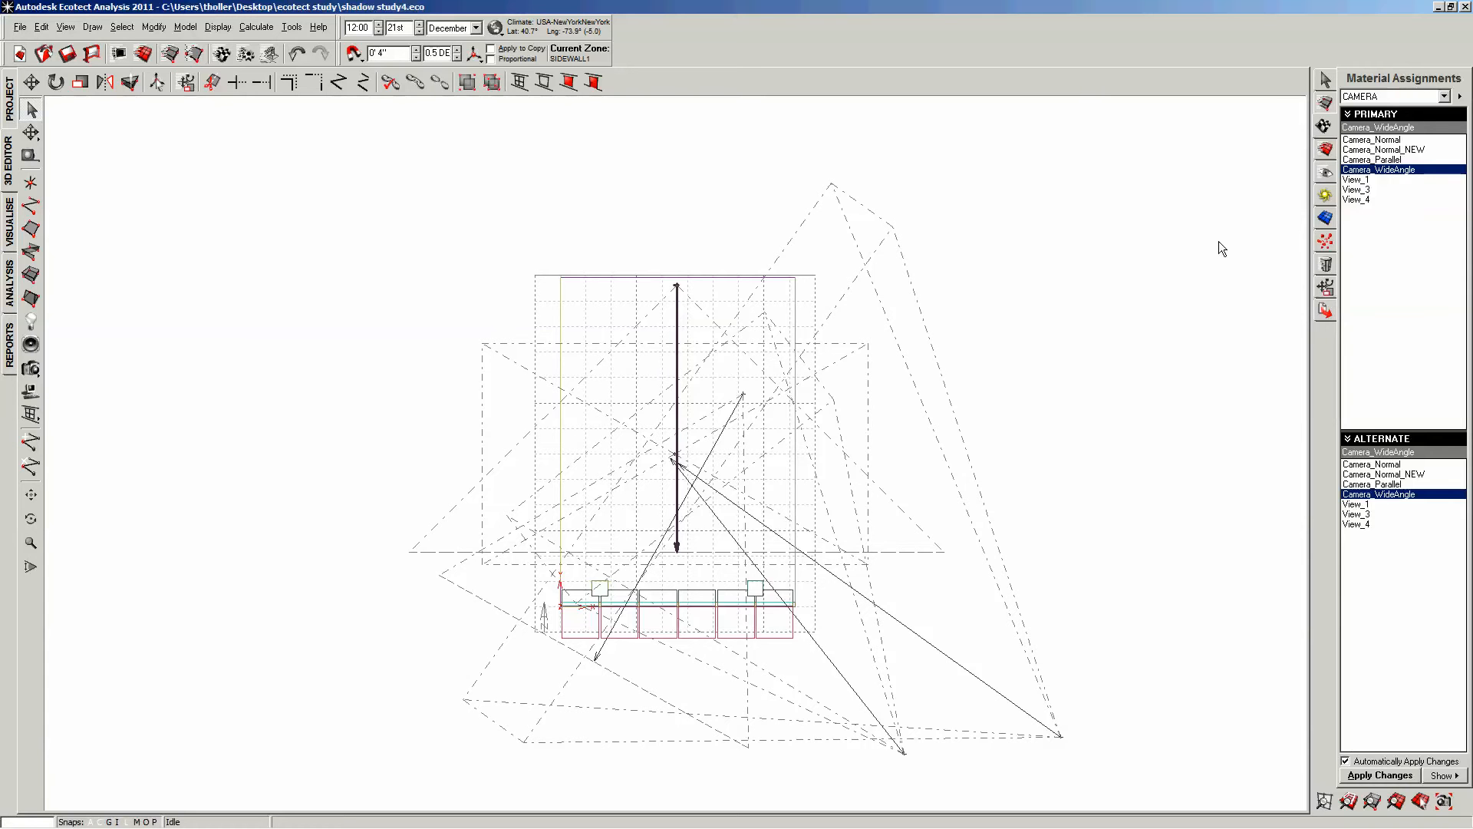
left_click(1370, 140)
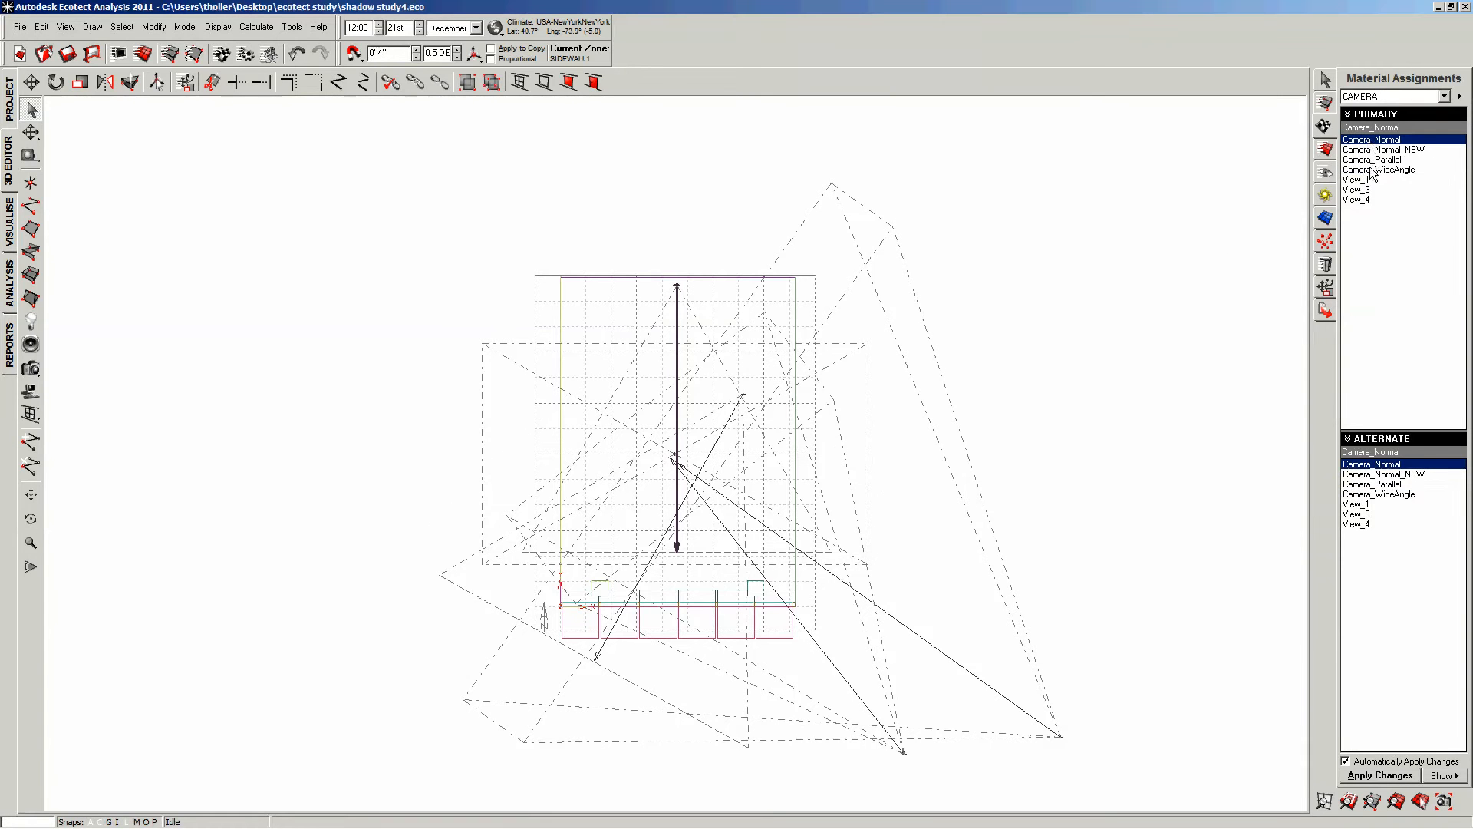
left_click(1374, 170)
left_click(1376, 150)
left_click(1369, 170)
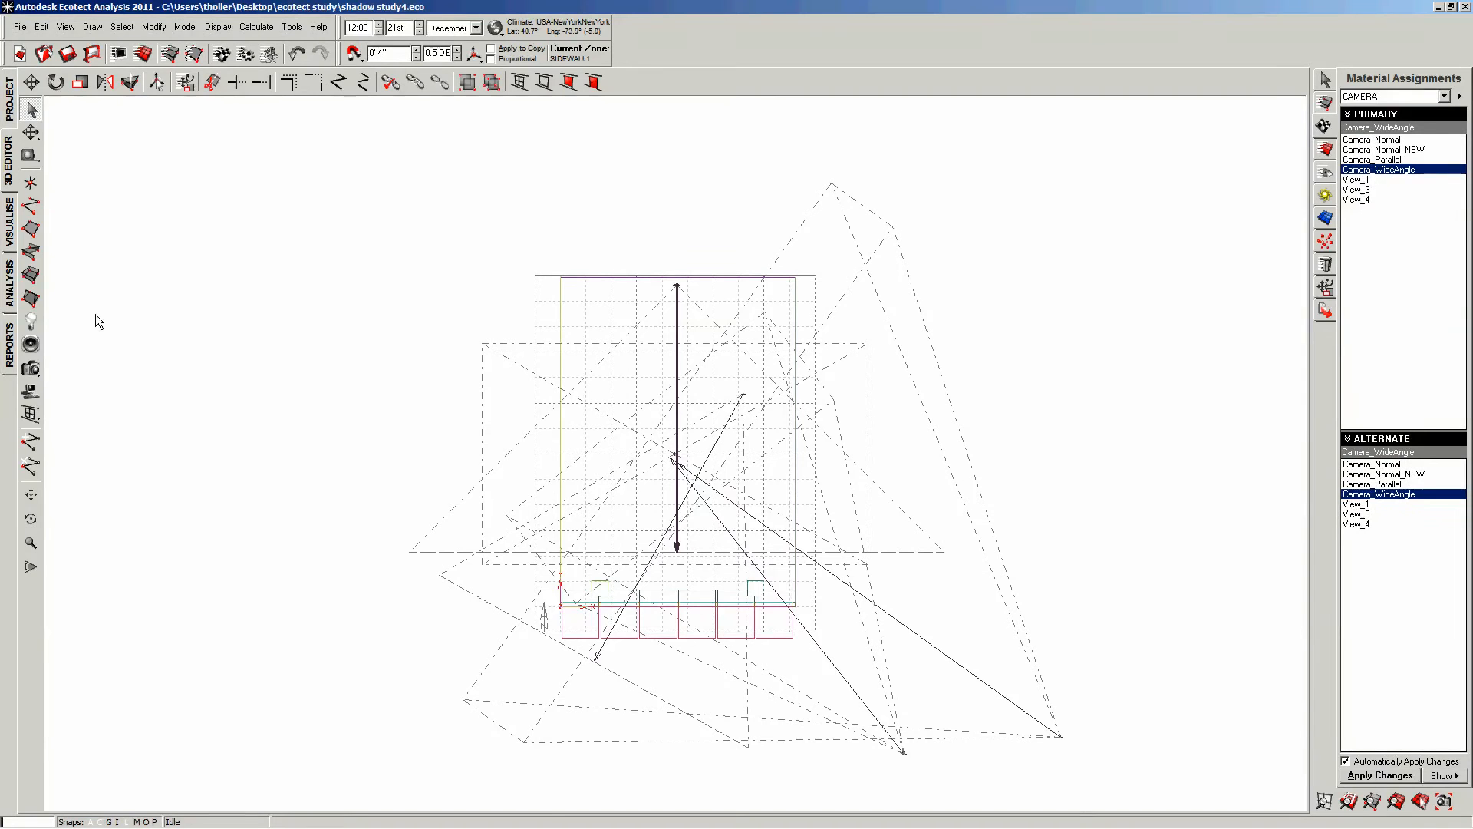
left_click(9, 234)
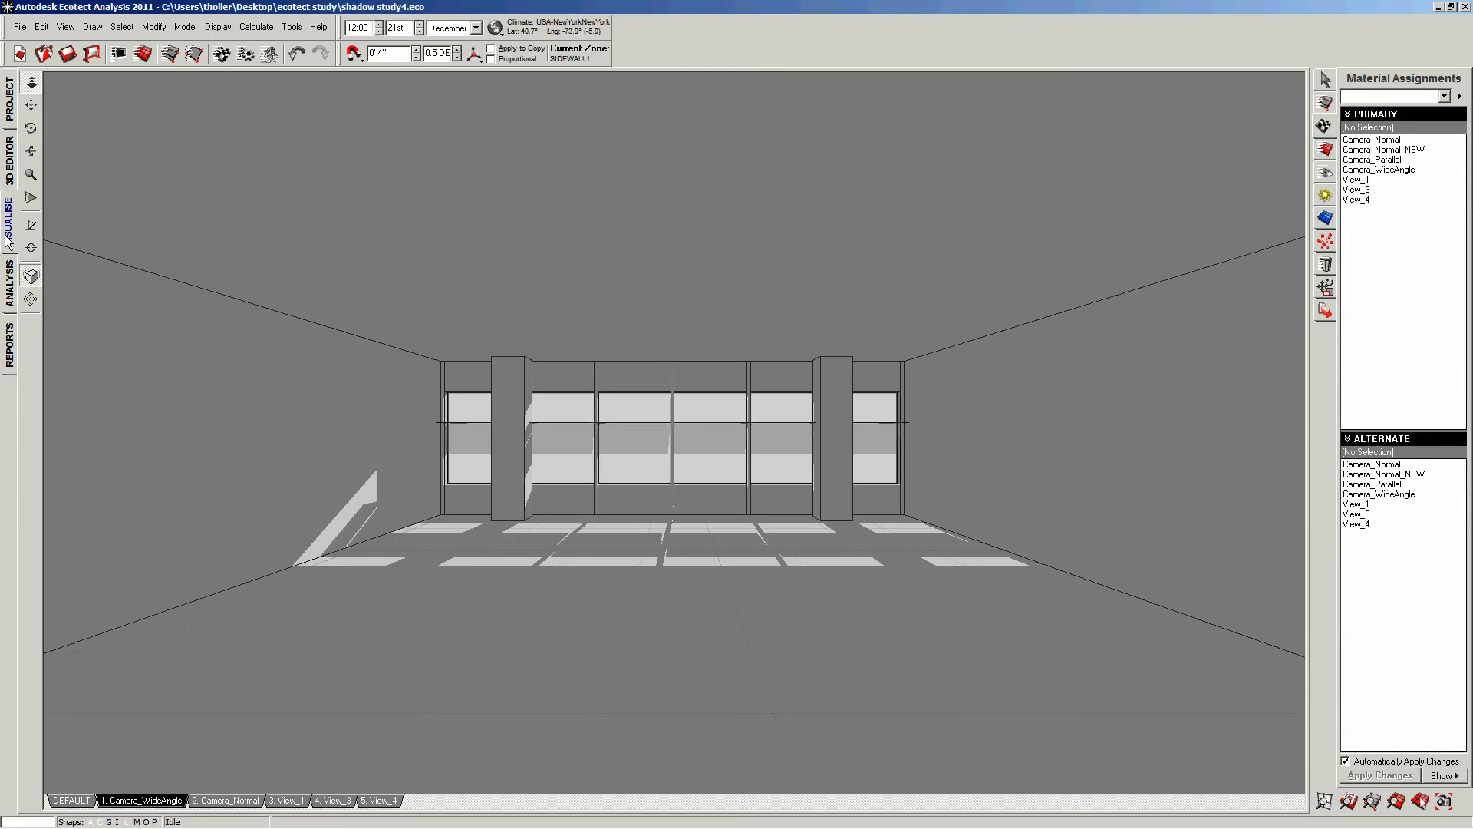
left_click(211, 800)
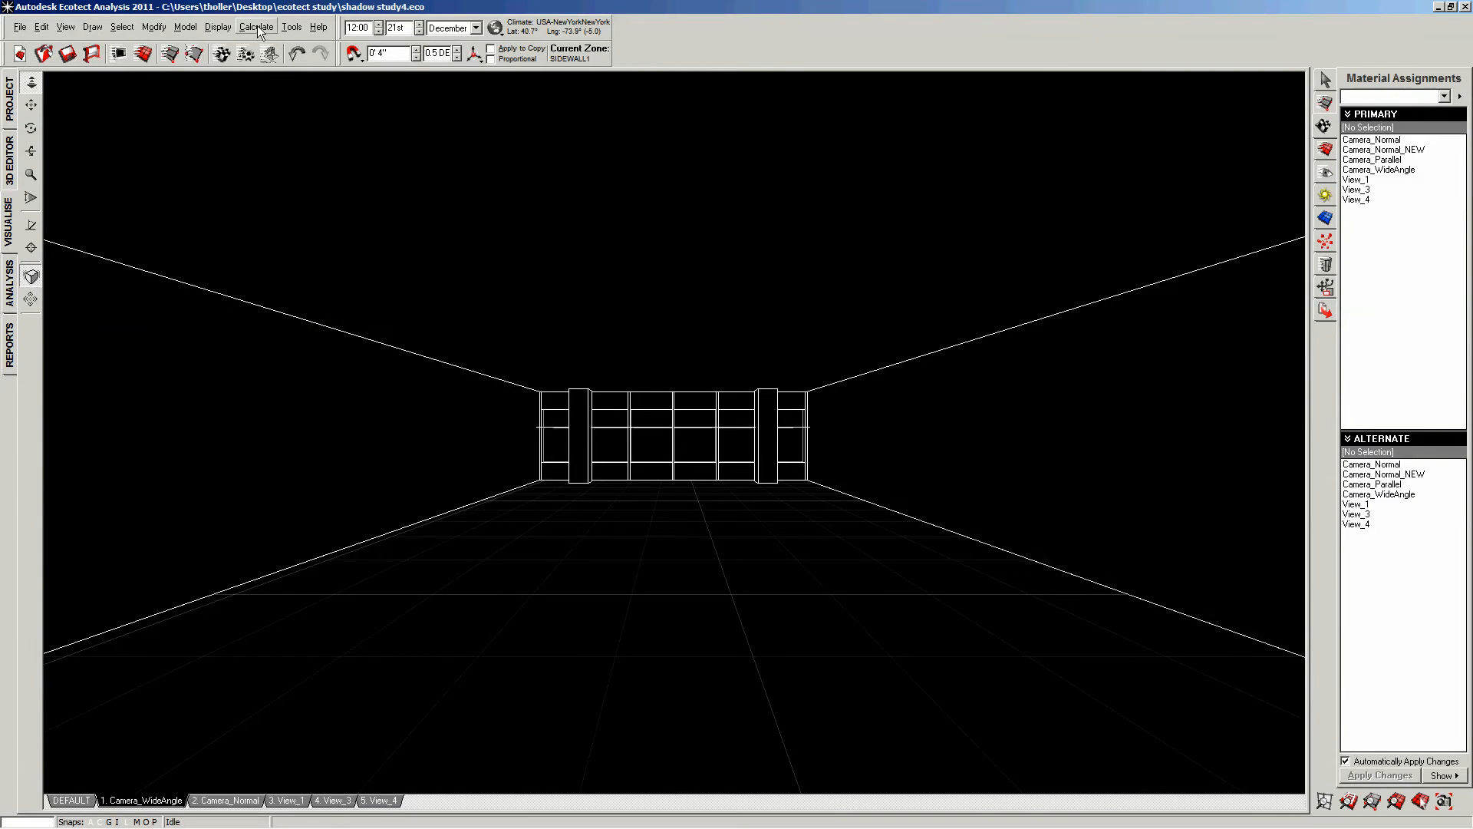
- Hide the LIGHTSHELF_INT and LIGHTSHELF_EXT zones
left_click(1326, 80)
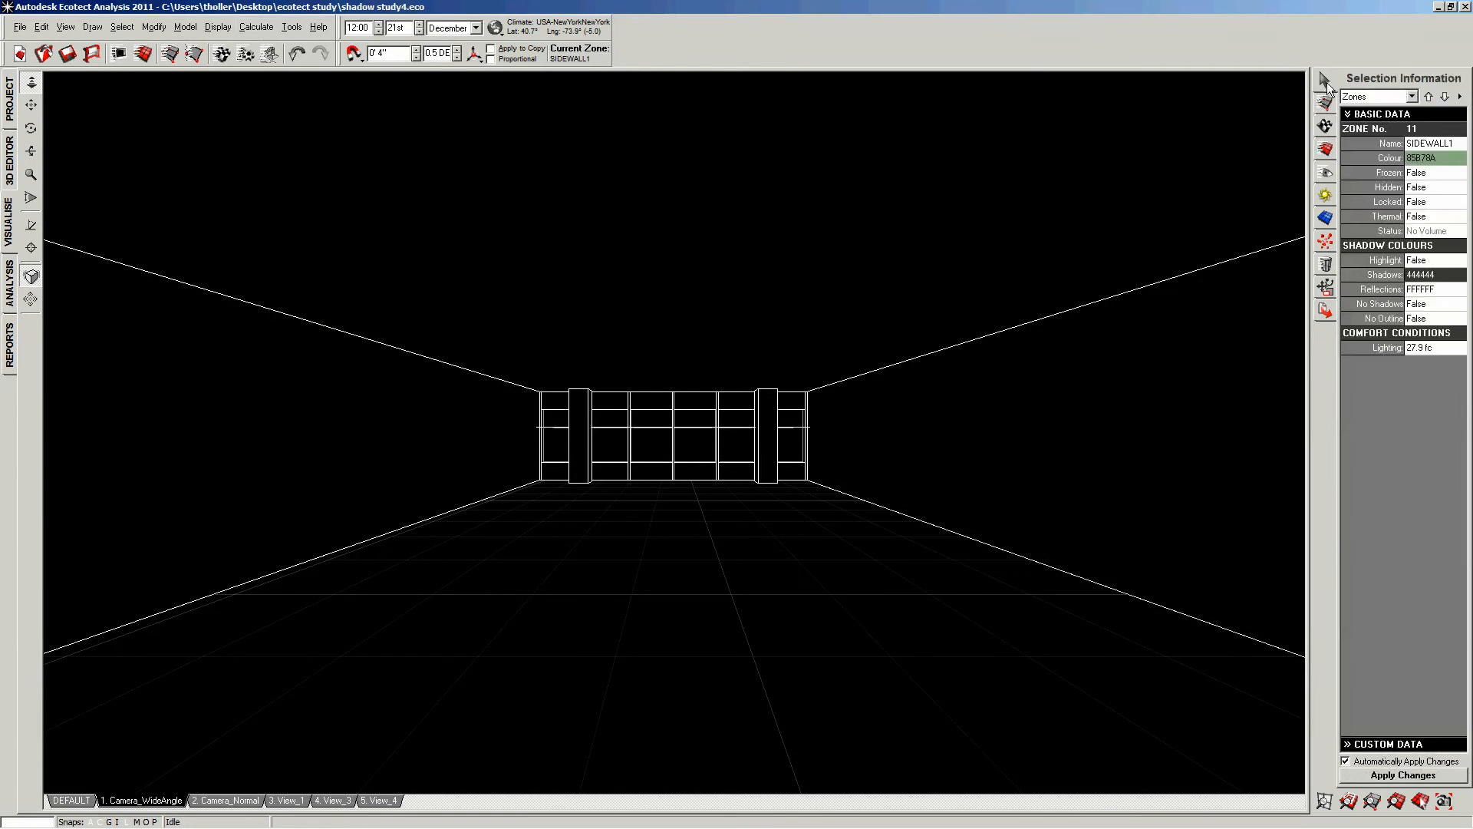
left_click(1324, 104)
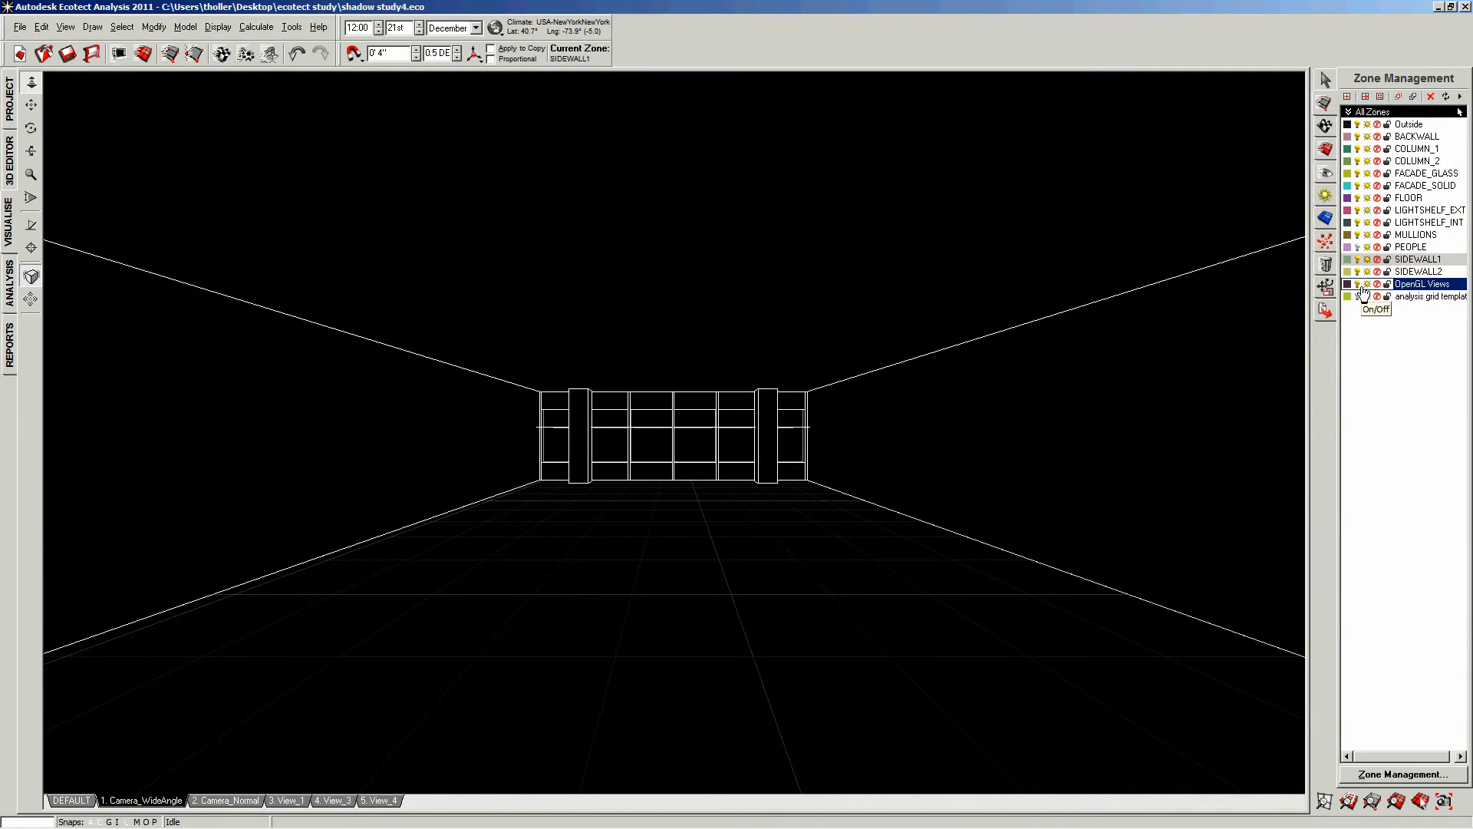
left_click(1360, 223)
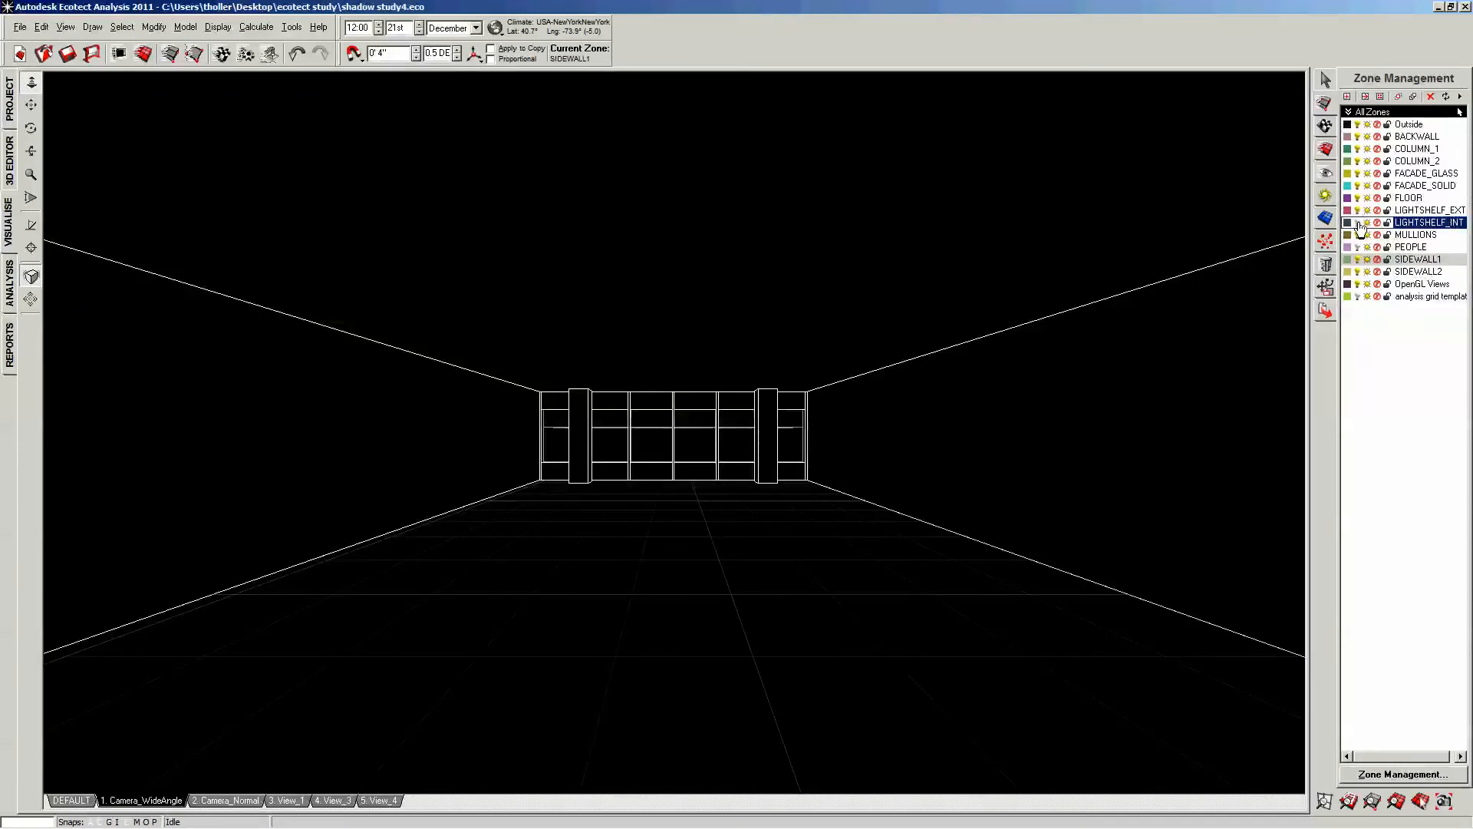
left_click(1358, 211)
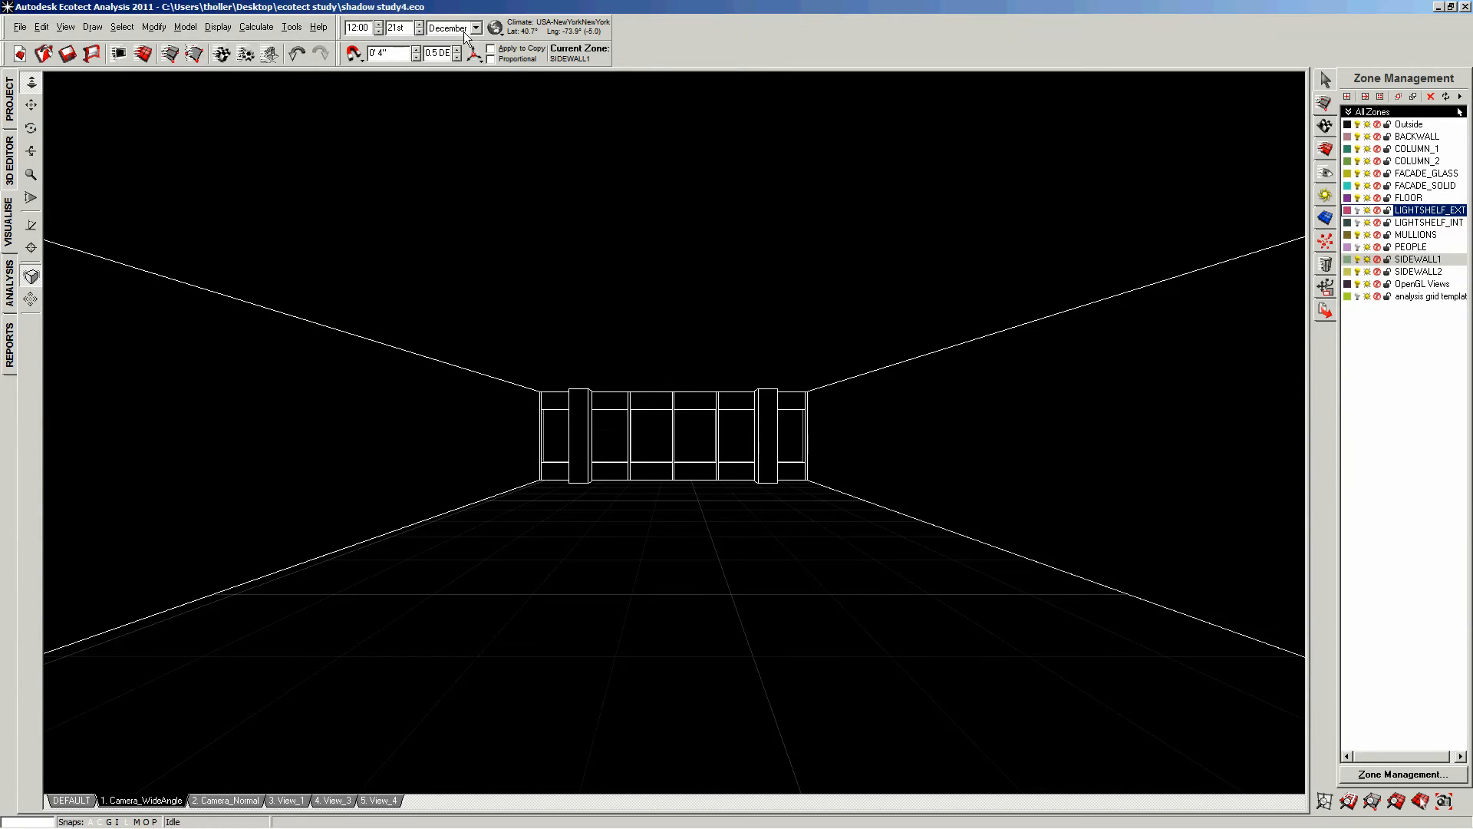
- Run a lighting analysis exported to RADIANCE, accepting the existing summary settings with the Sunny with sun sky and Luminance (cd/m2) type
left_click(244, 28)
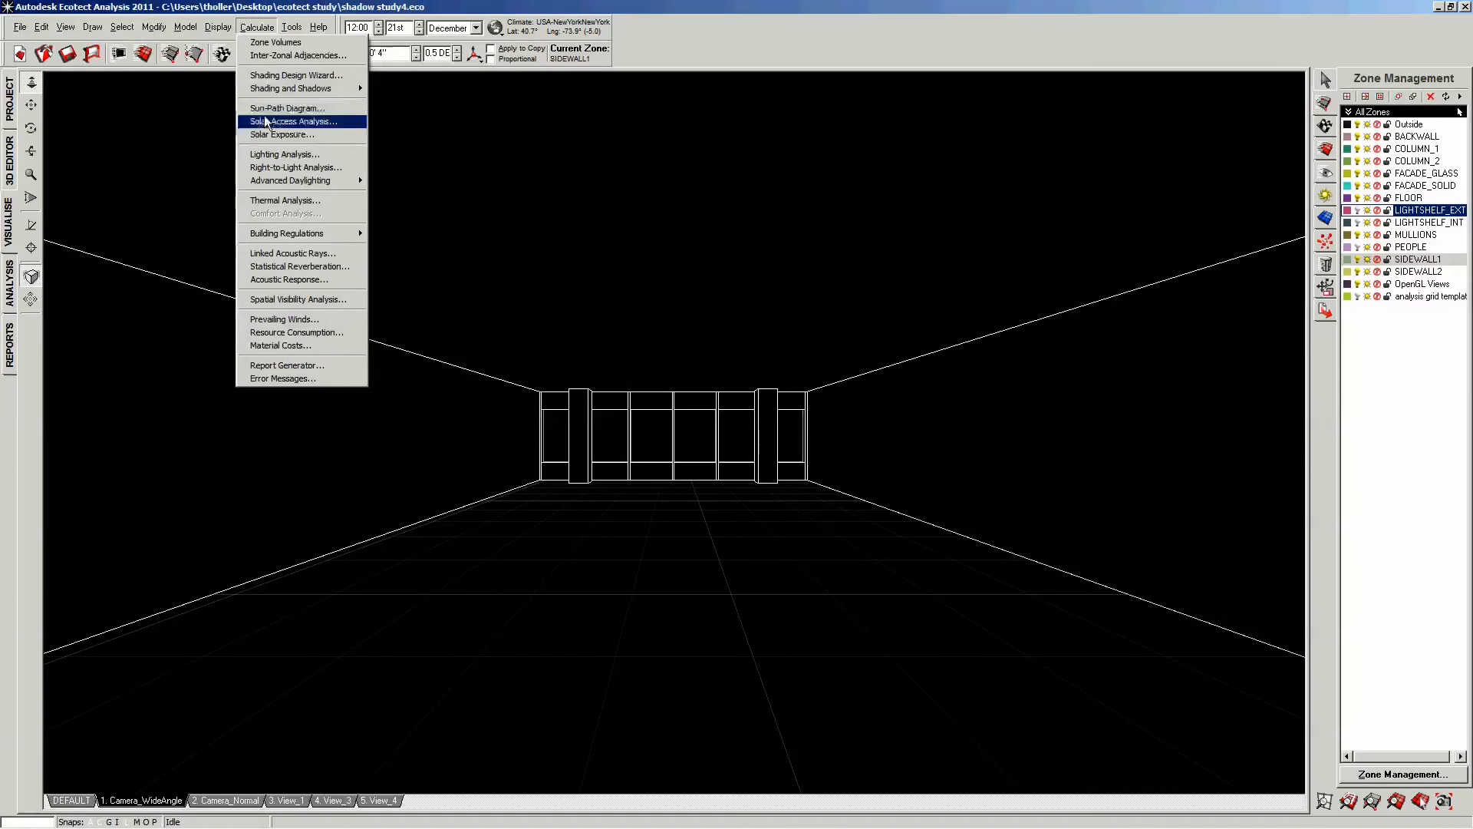
left_click(266, 155)
left_click(697, 470)
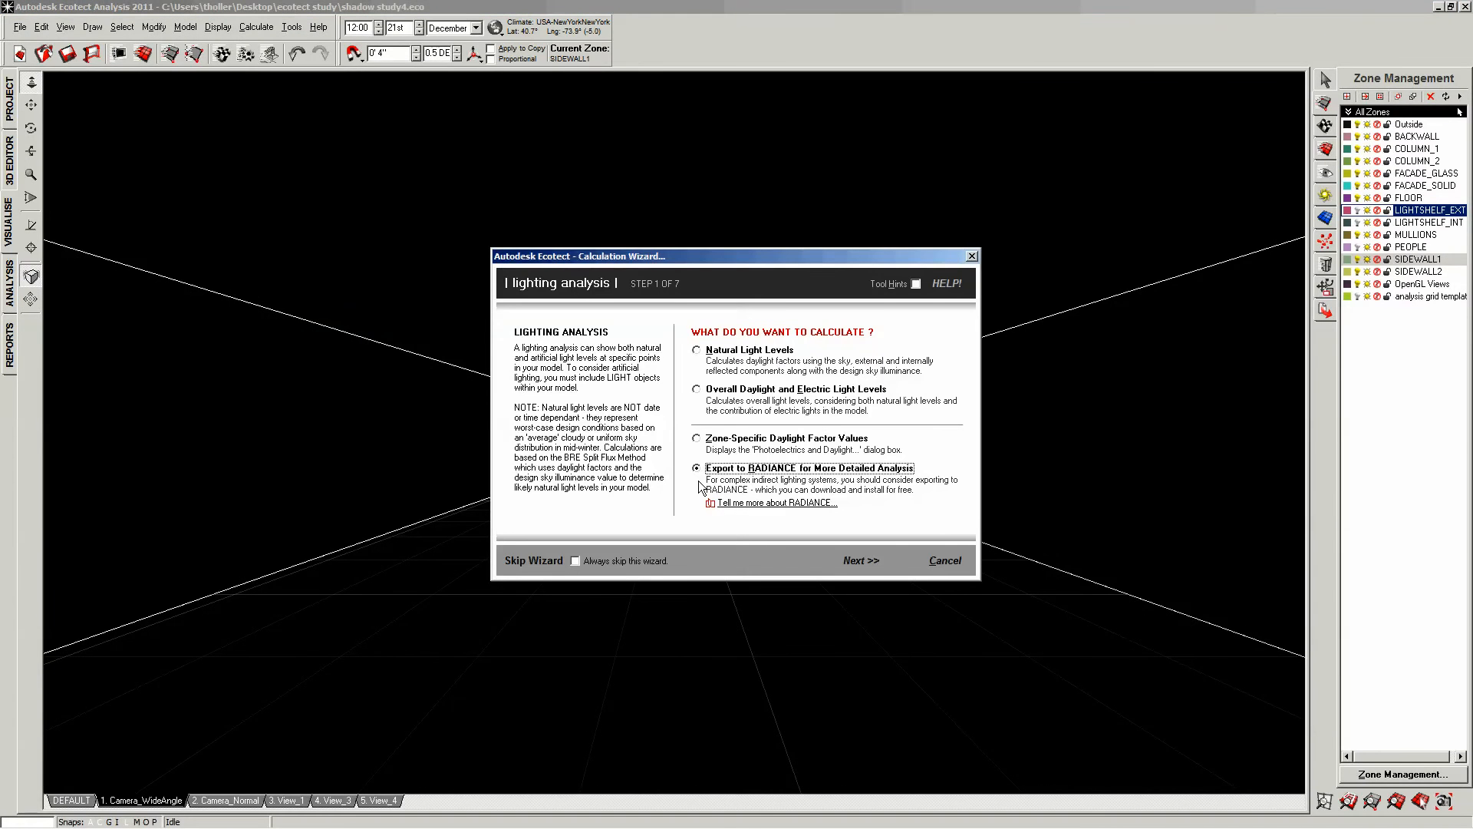
left_click(860, 560)
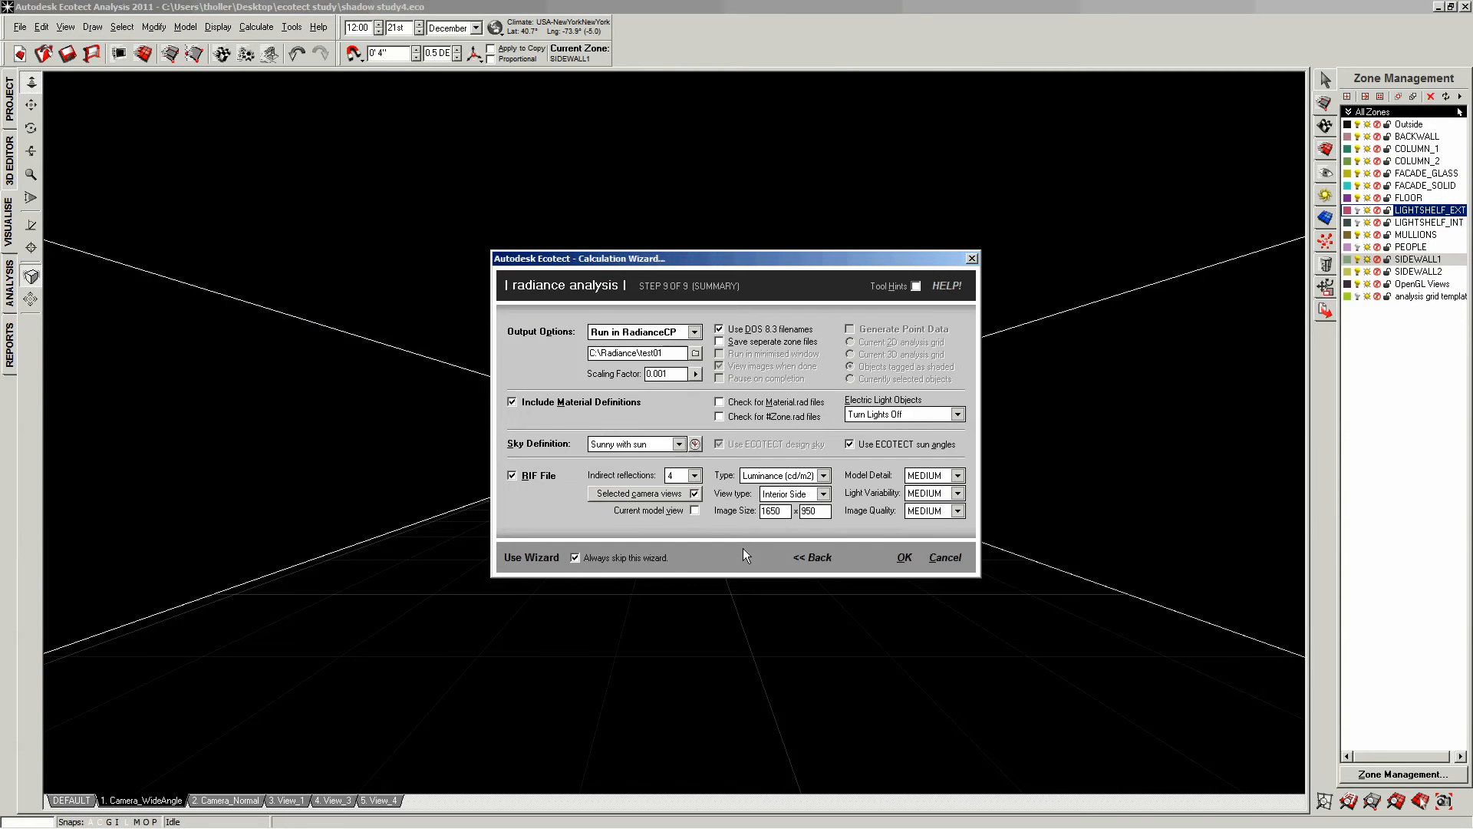
left_click(897, 560)
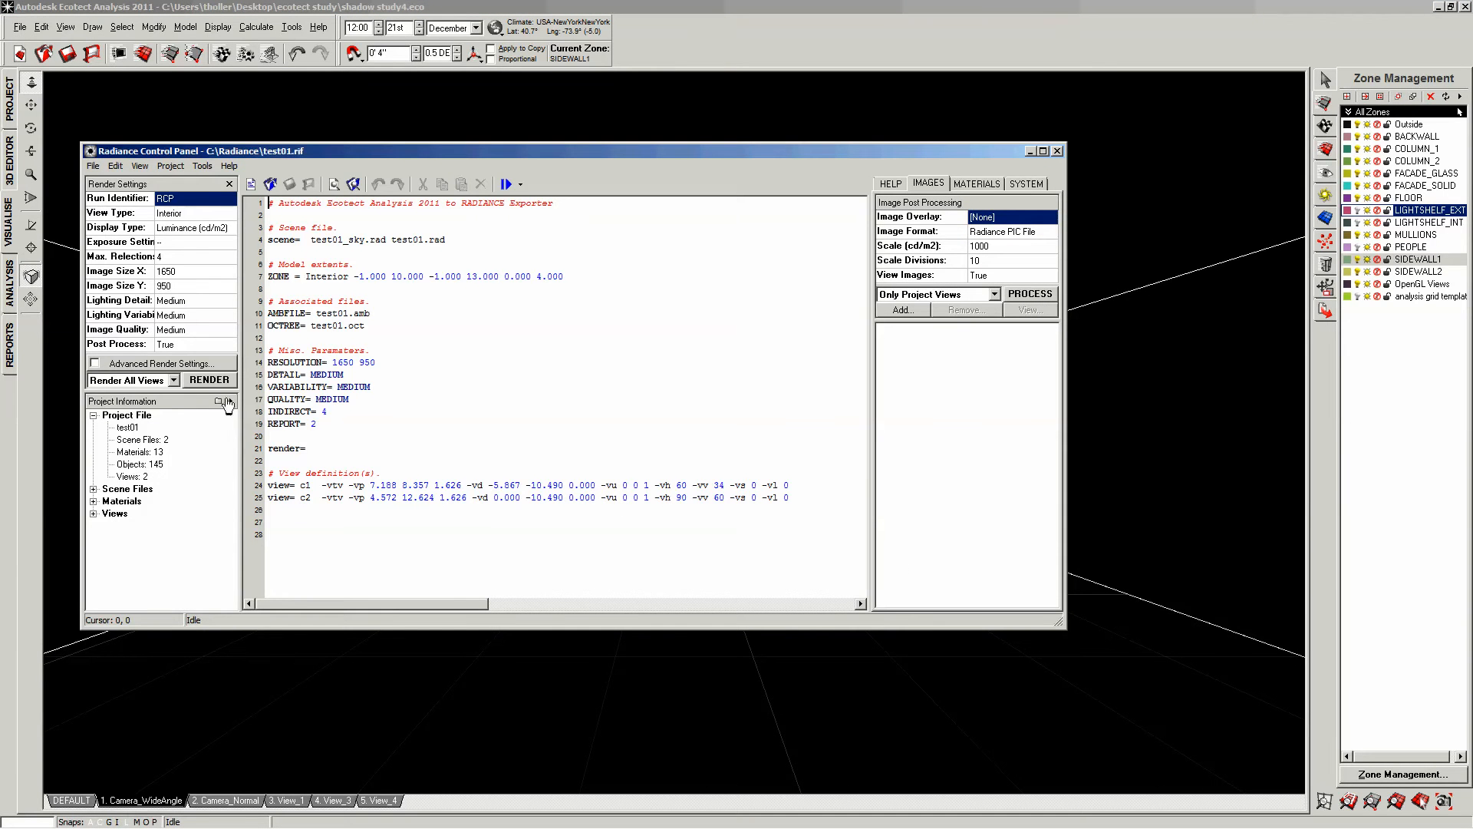
- Render all views in Radiance Control Panel, and close the image viewer, command window and control panel when done
left_click(209, 379)
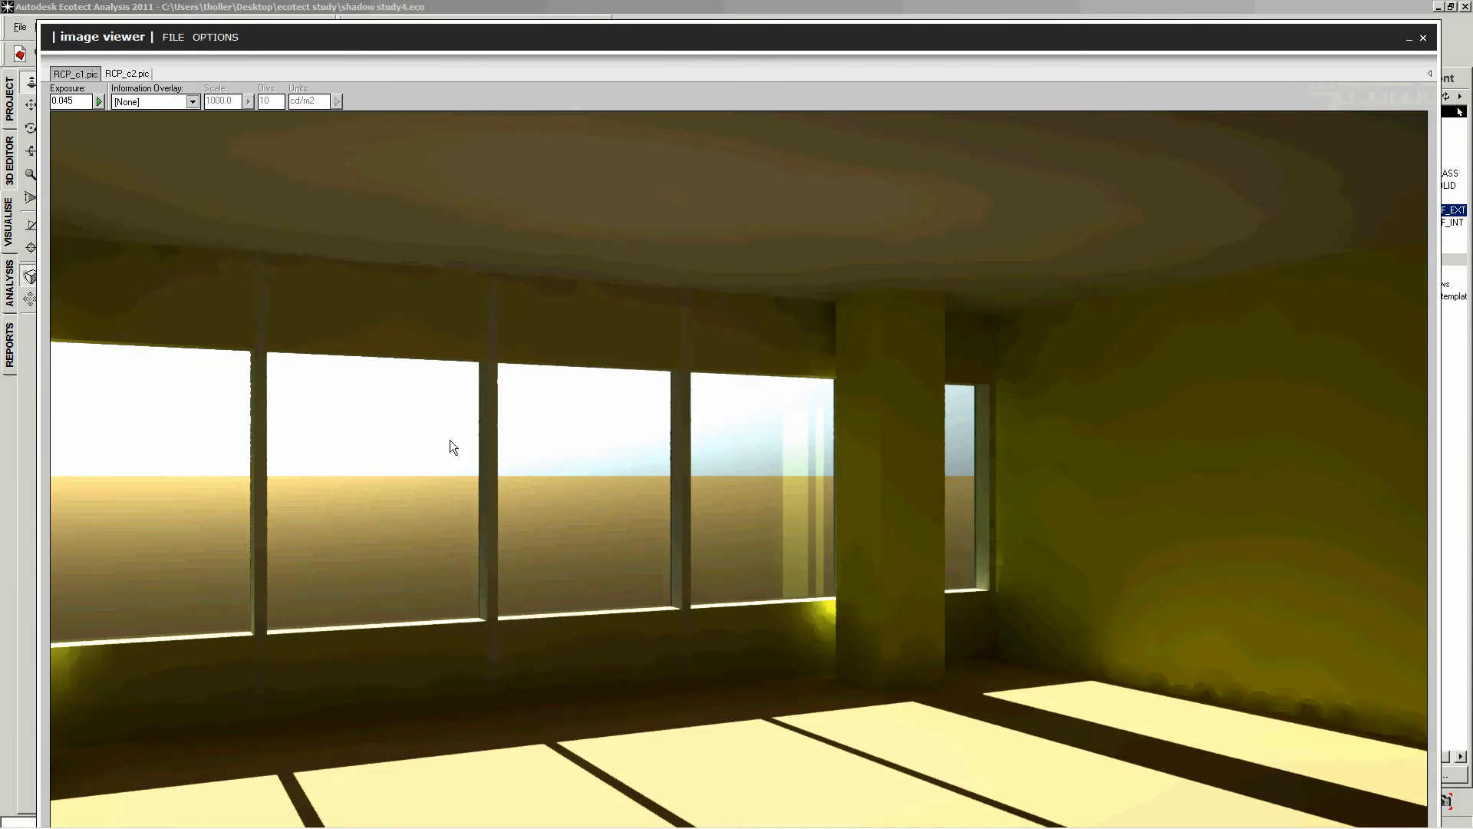
left_click(1423, 38)
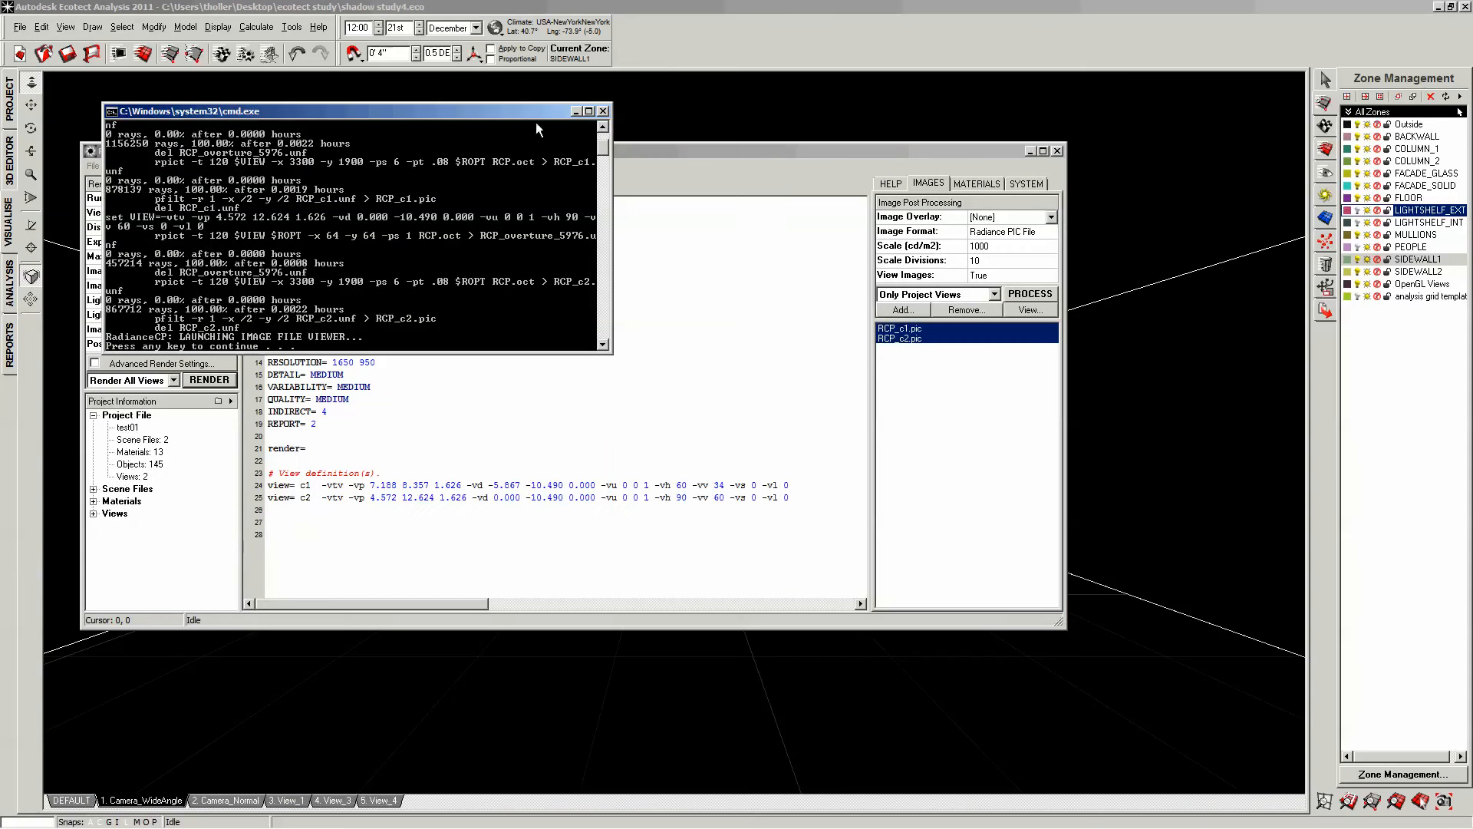
left_click(603, 112)
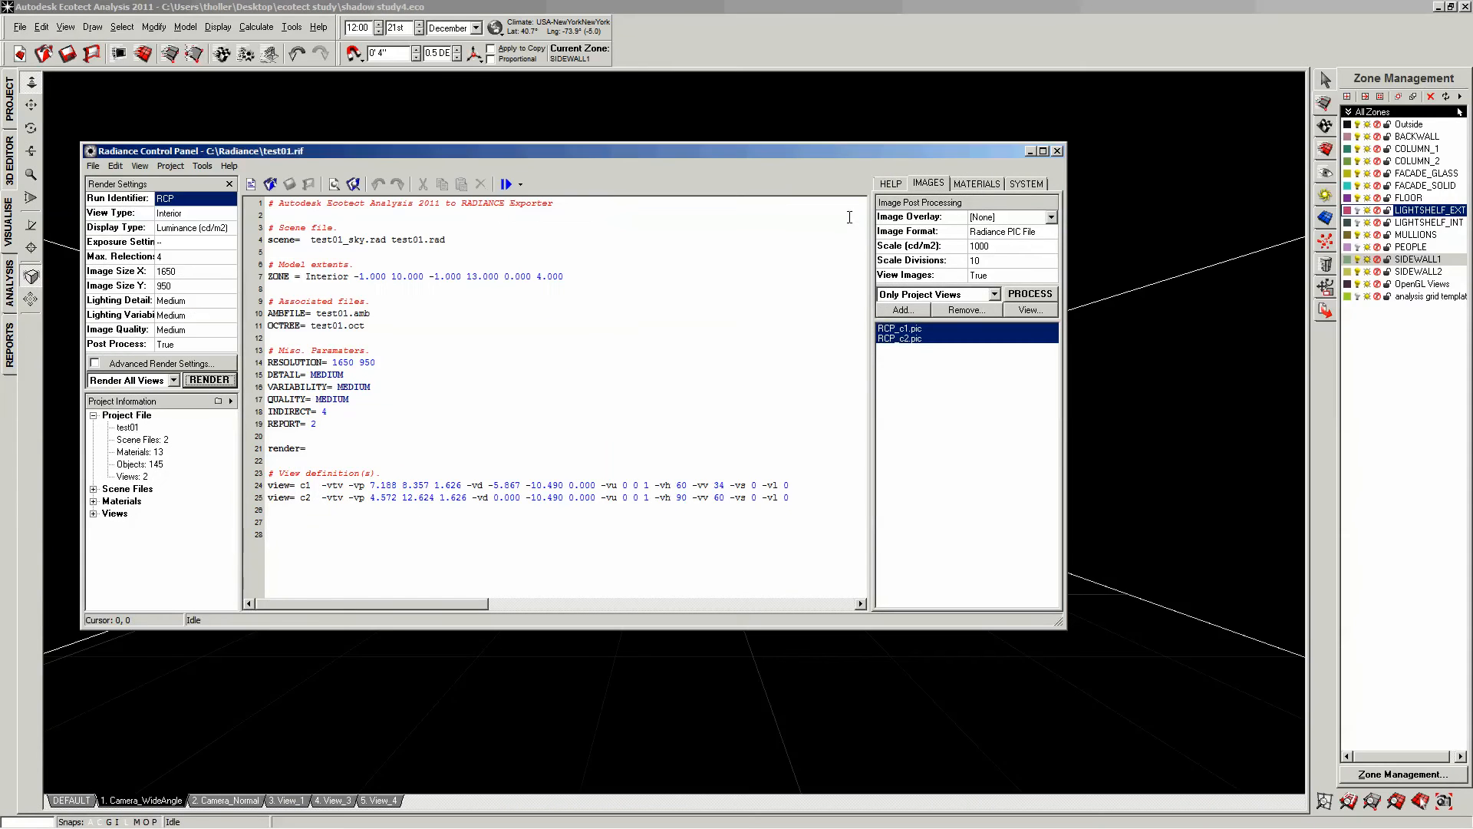
left_click(1058, 151)
- Start a lighting analysis exported to RADIANCE and exclude Camera_Normal from the selected camera views, keeping Camera_WideAngle
left_click(258, 27)
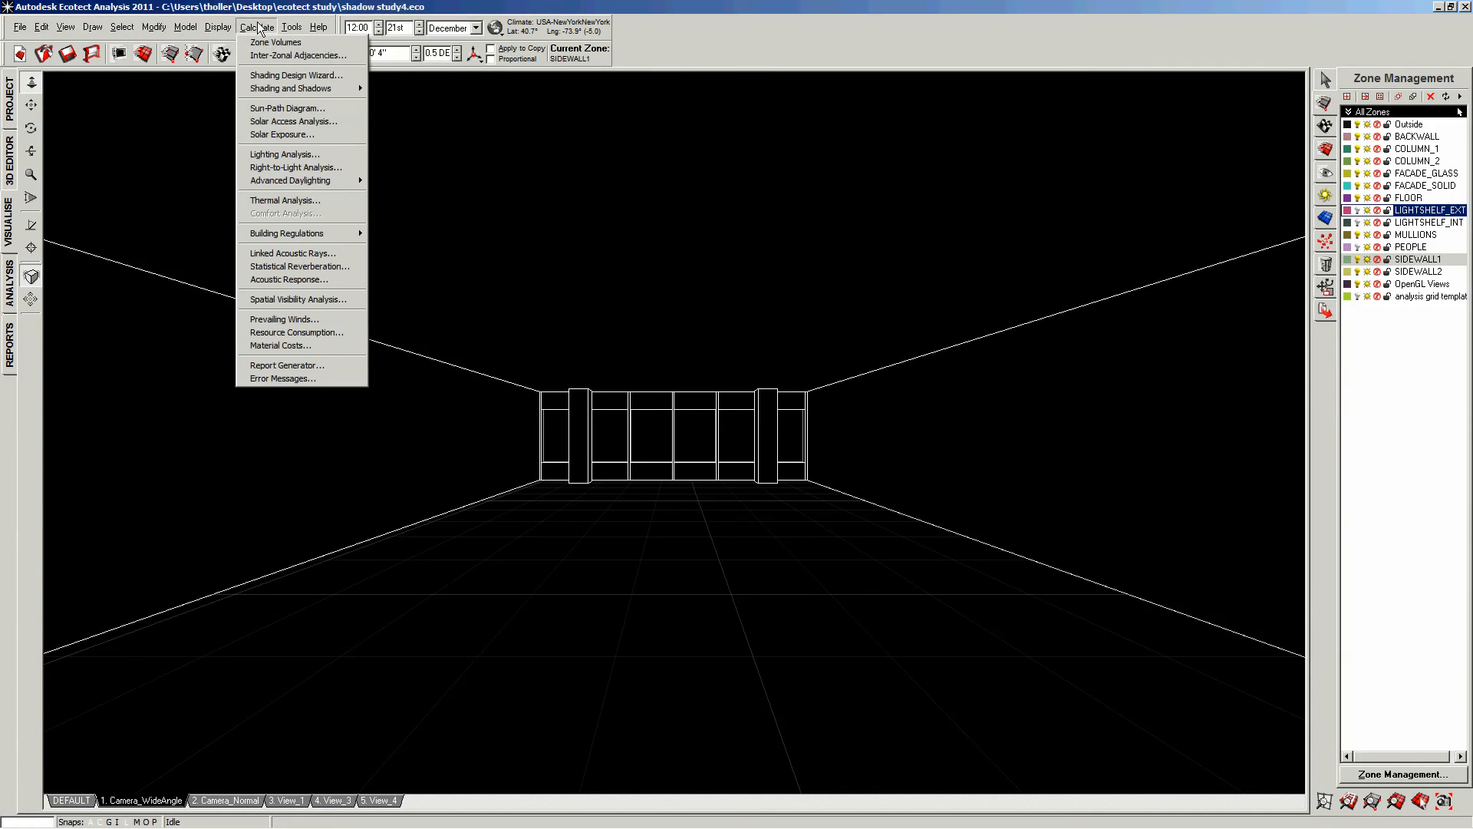
left_click(284, 154)
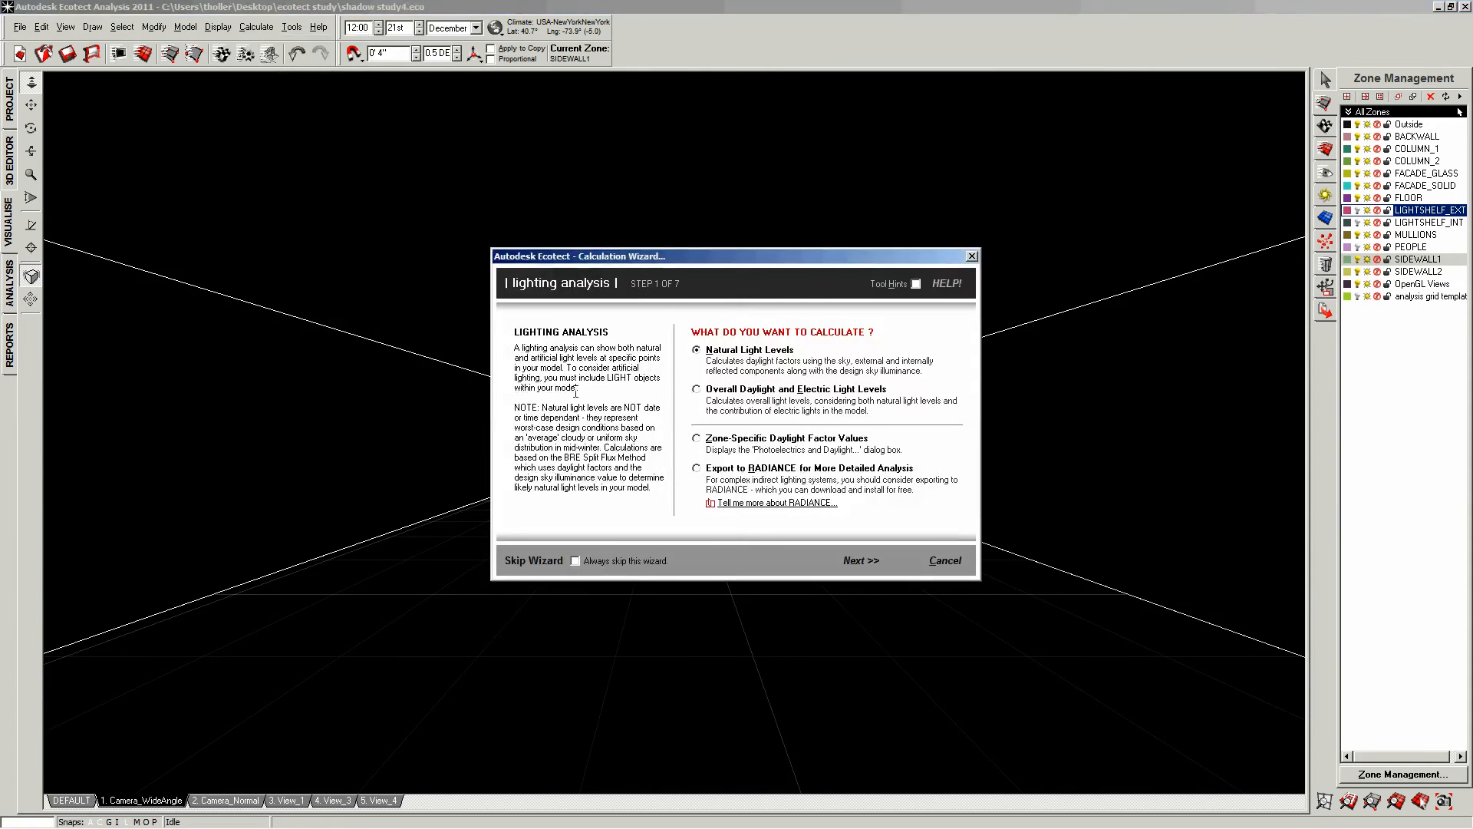
left_click(697, 468)
left_click(859, 561)
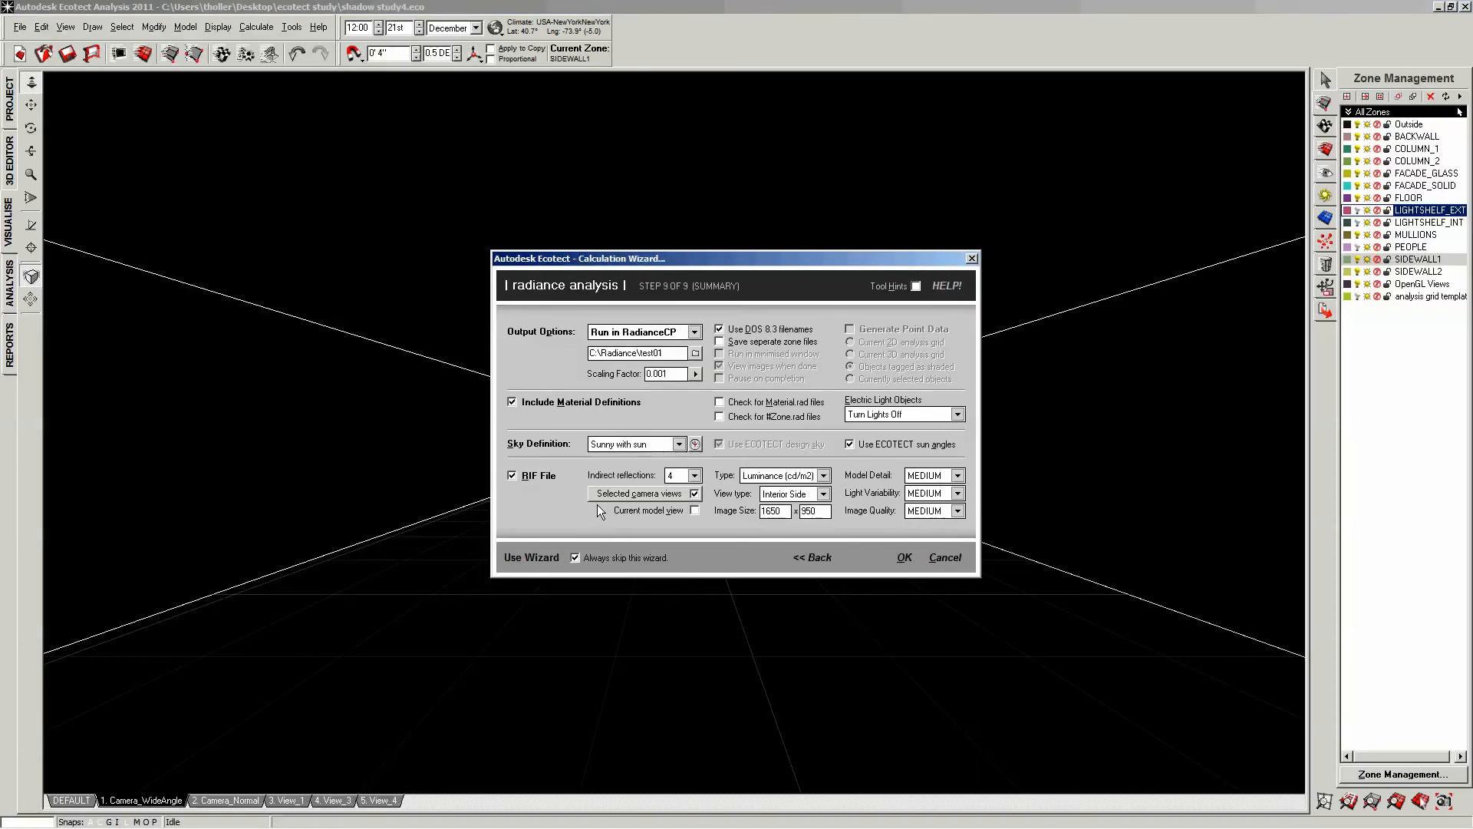
left_click(614, 494)
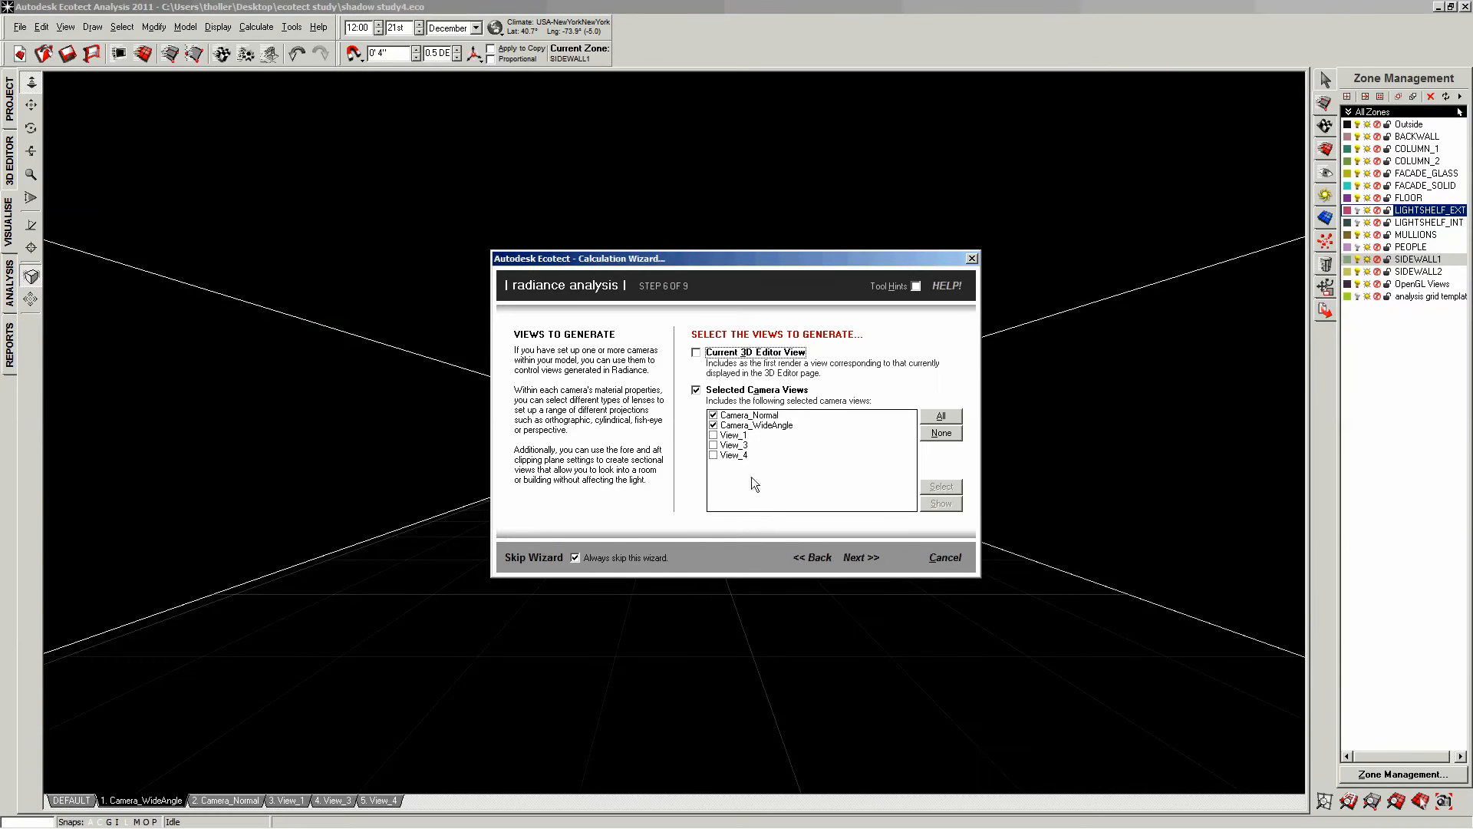
left_click(713, 415)
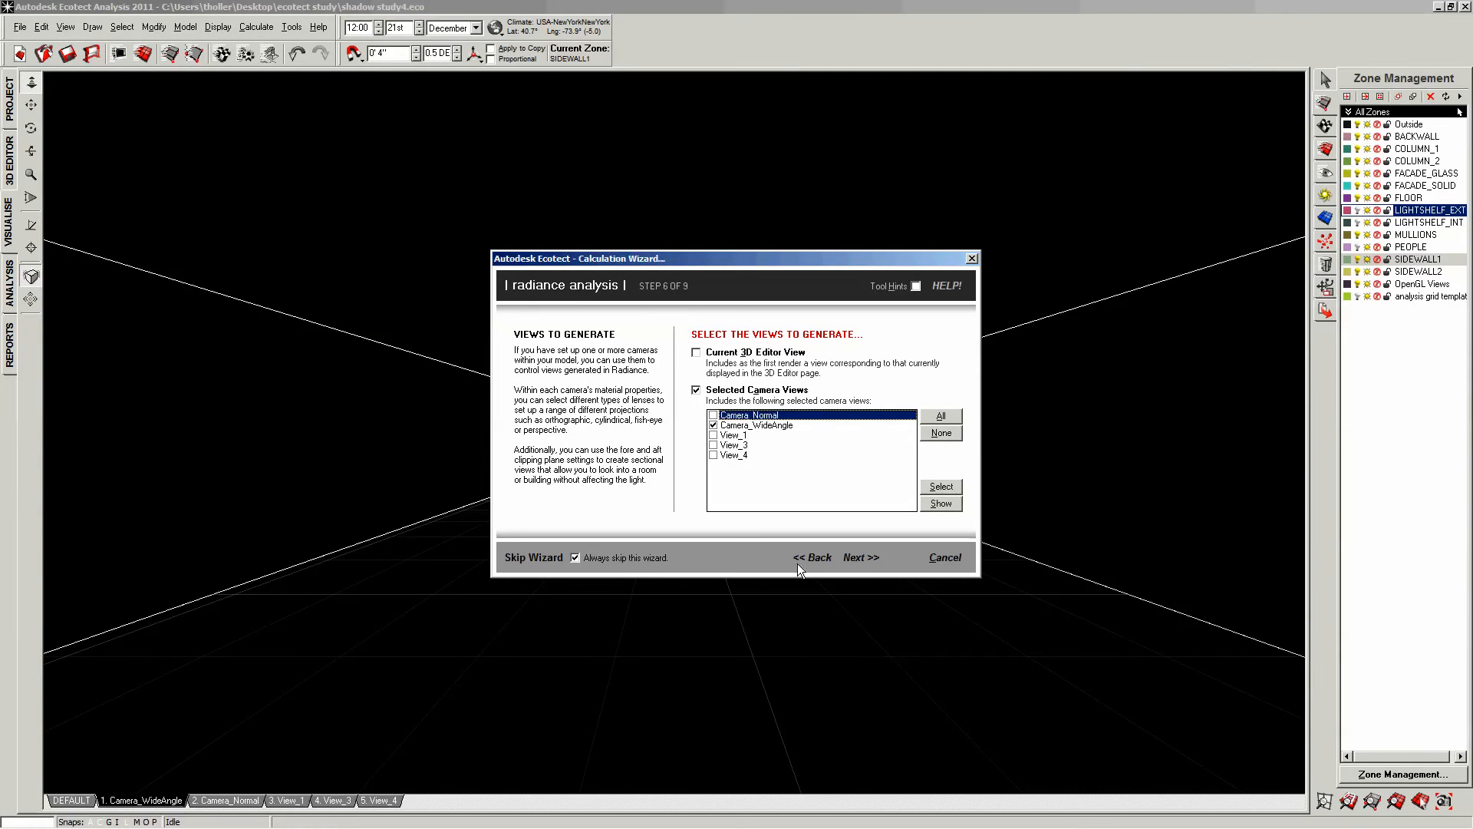
- Complete the RADIANCE export with the existing accuracy, output file and image size settings, and render all views in Radiance Control Panel
left_click(857, 559)
left_click(854, 558)
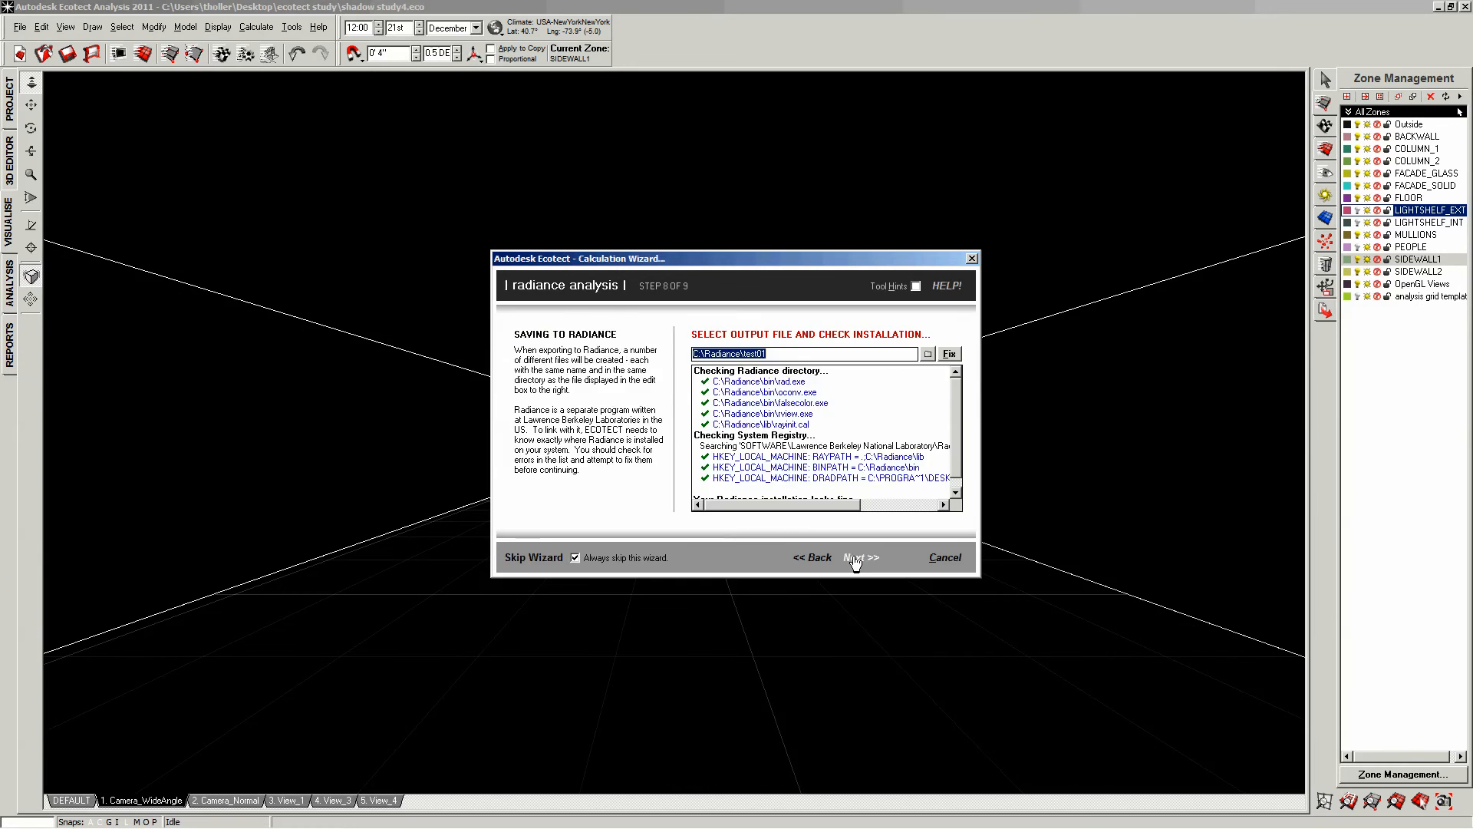
left_click(856, 559)
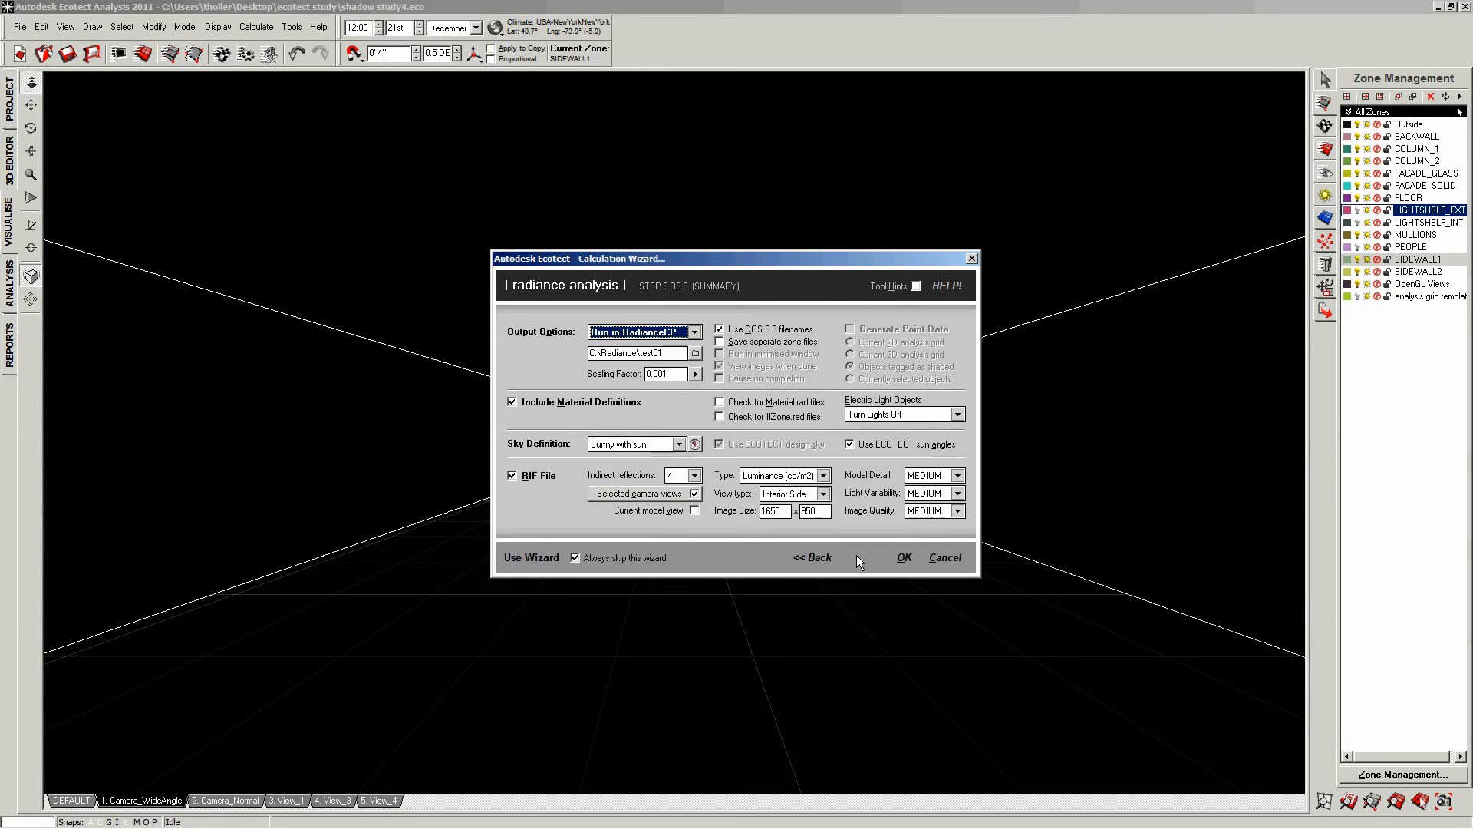
double_click(771, 511)
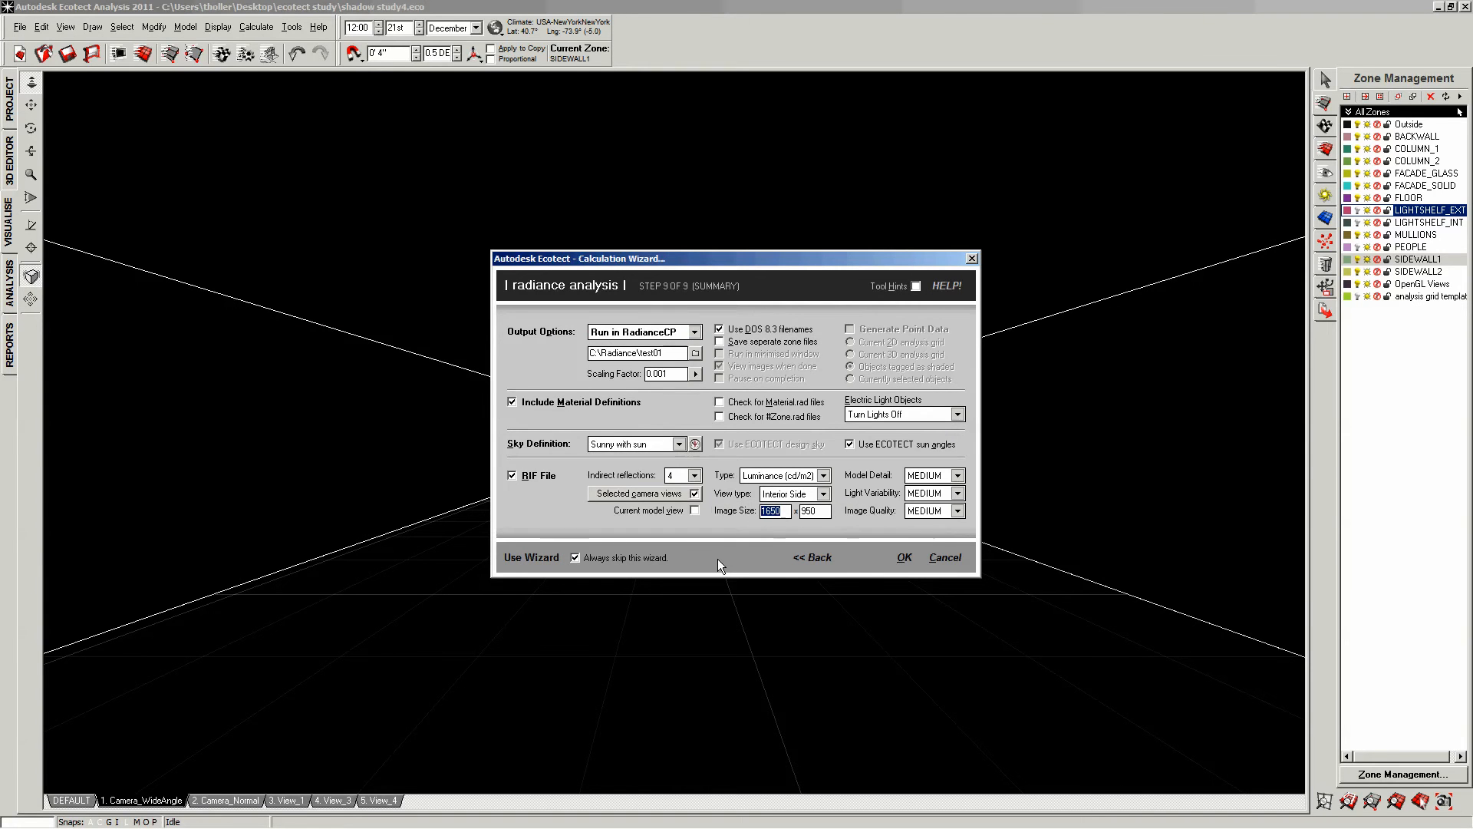
left_click(904, 557)
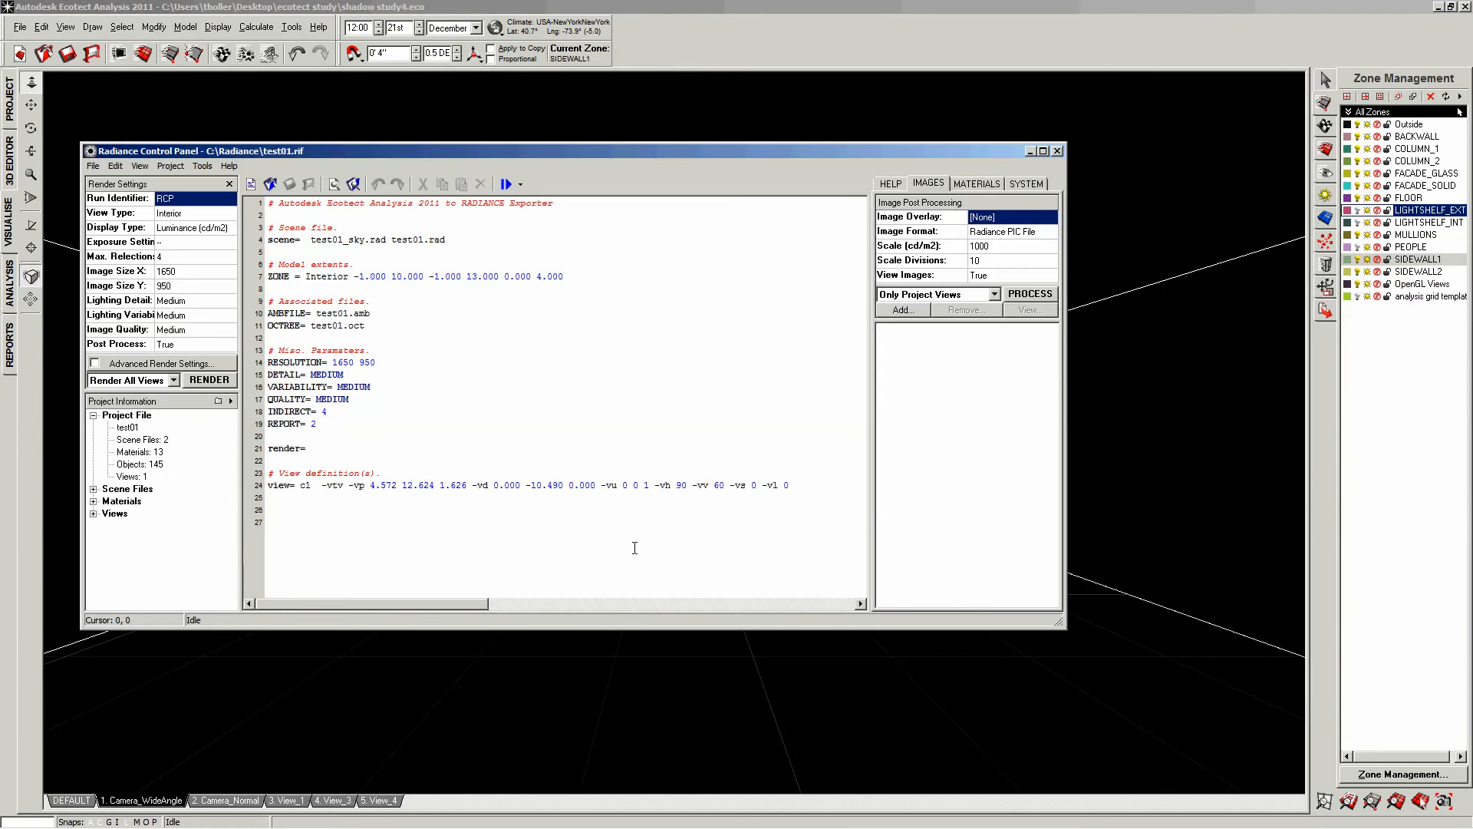
left_click(208, 379)
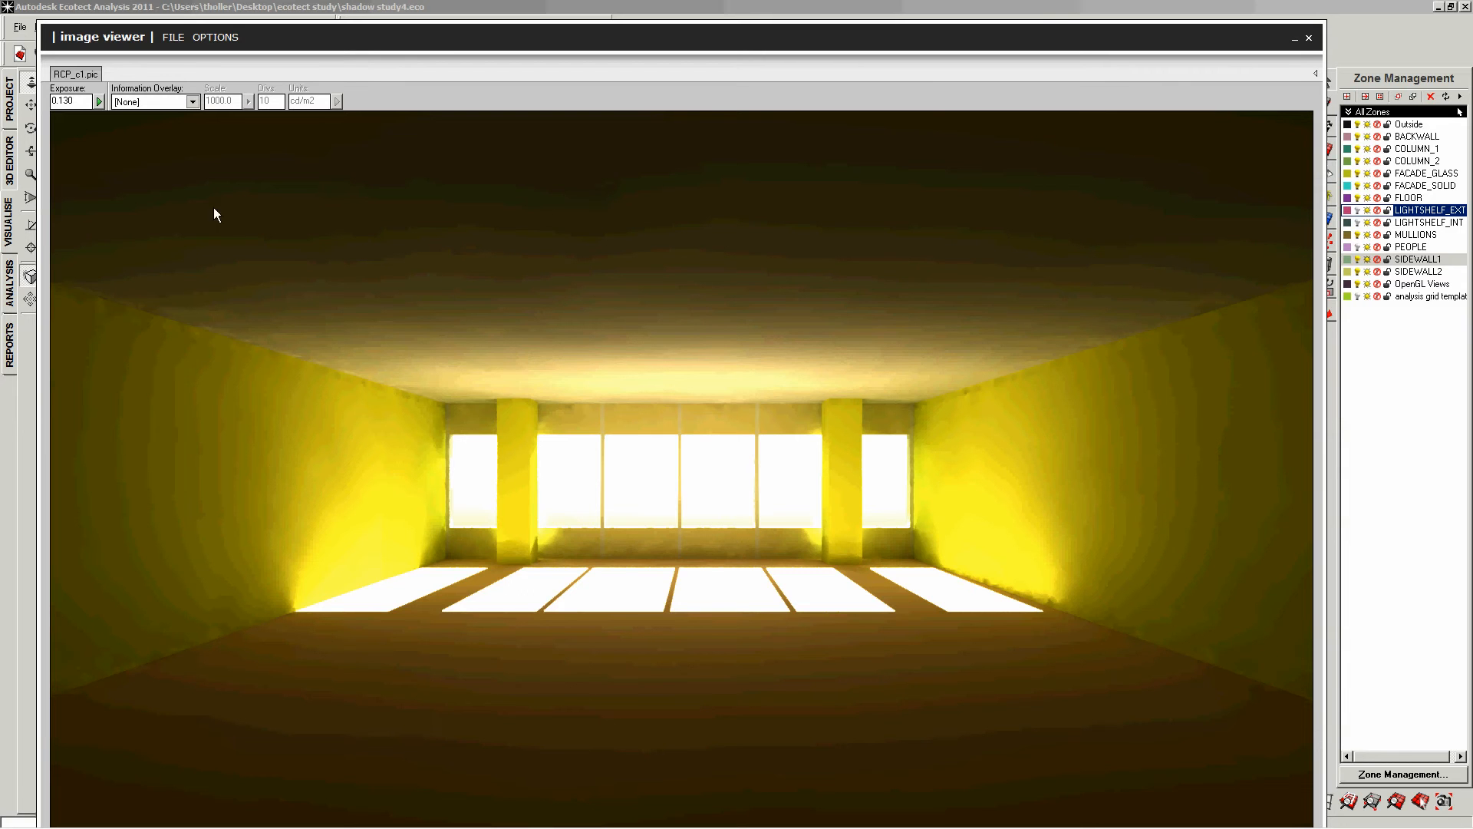
- Generate a False Colour overlay of the rendered image with the scale set to 2000 cd/m2
left_click(196, 105)
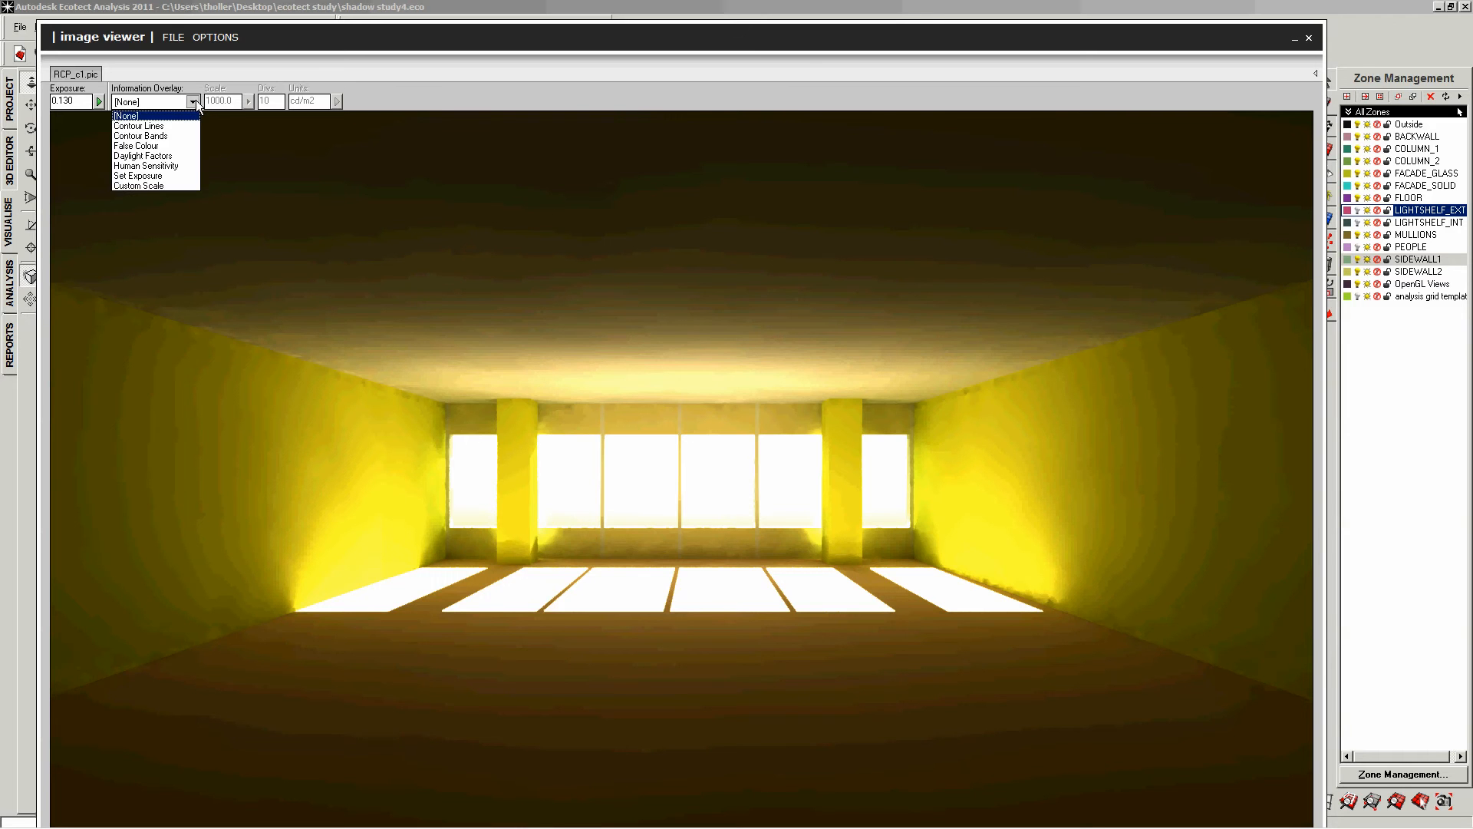
left_click(142, 146)
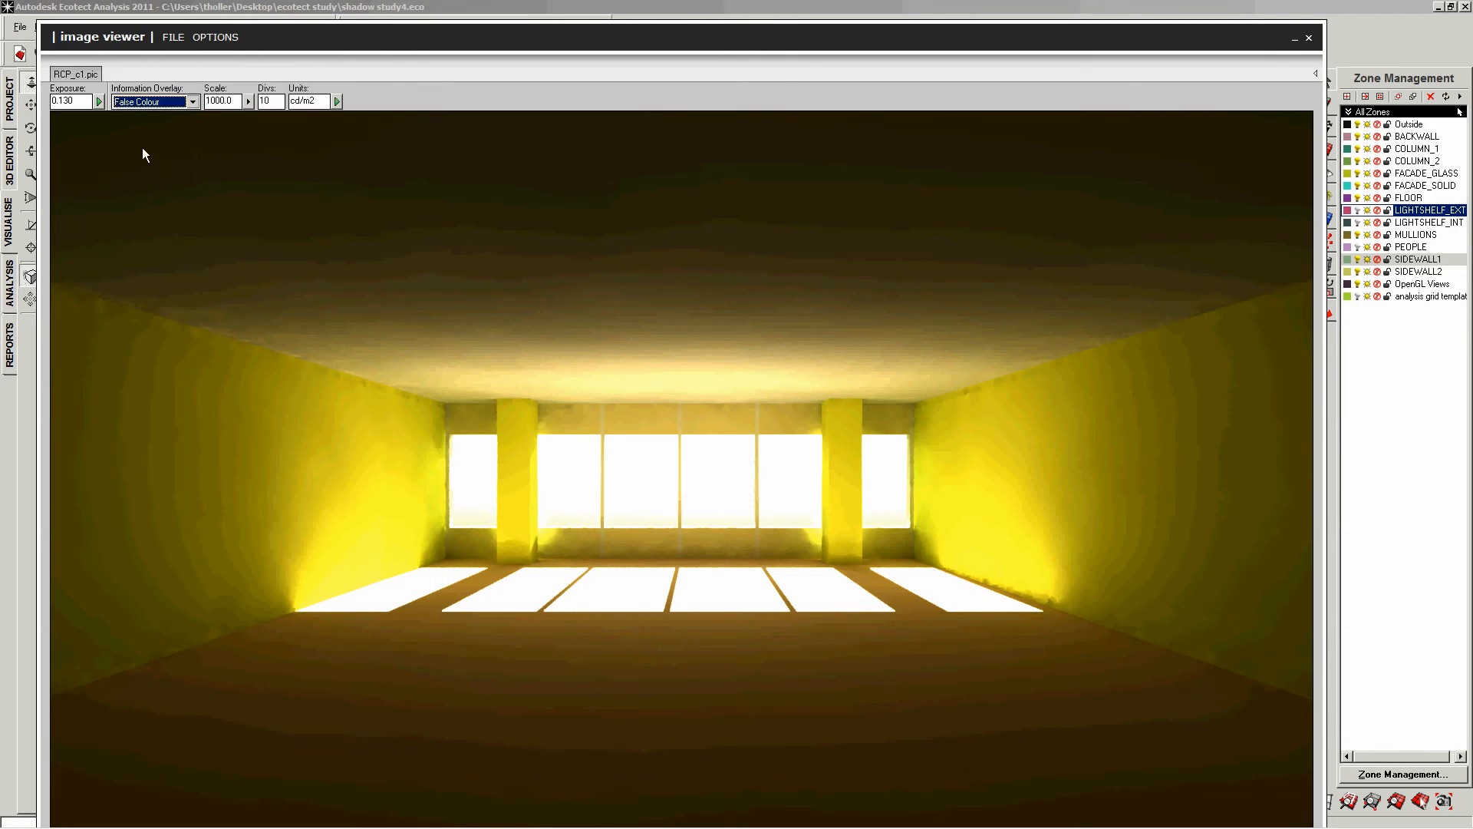
left_click(224, 102)
type("2")
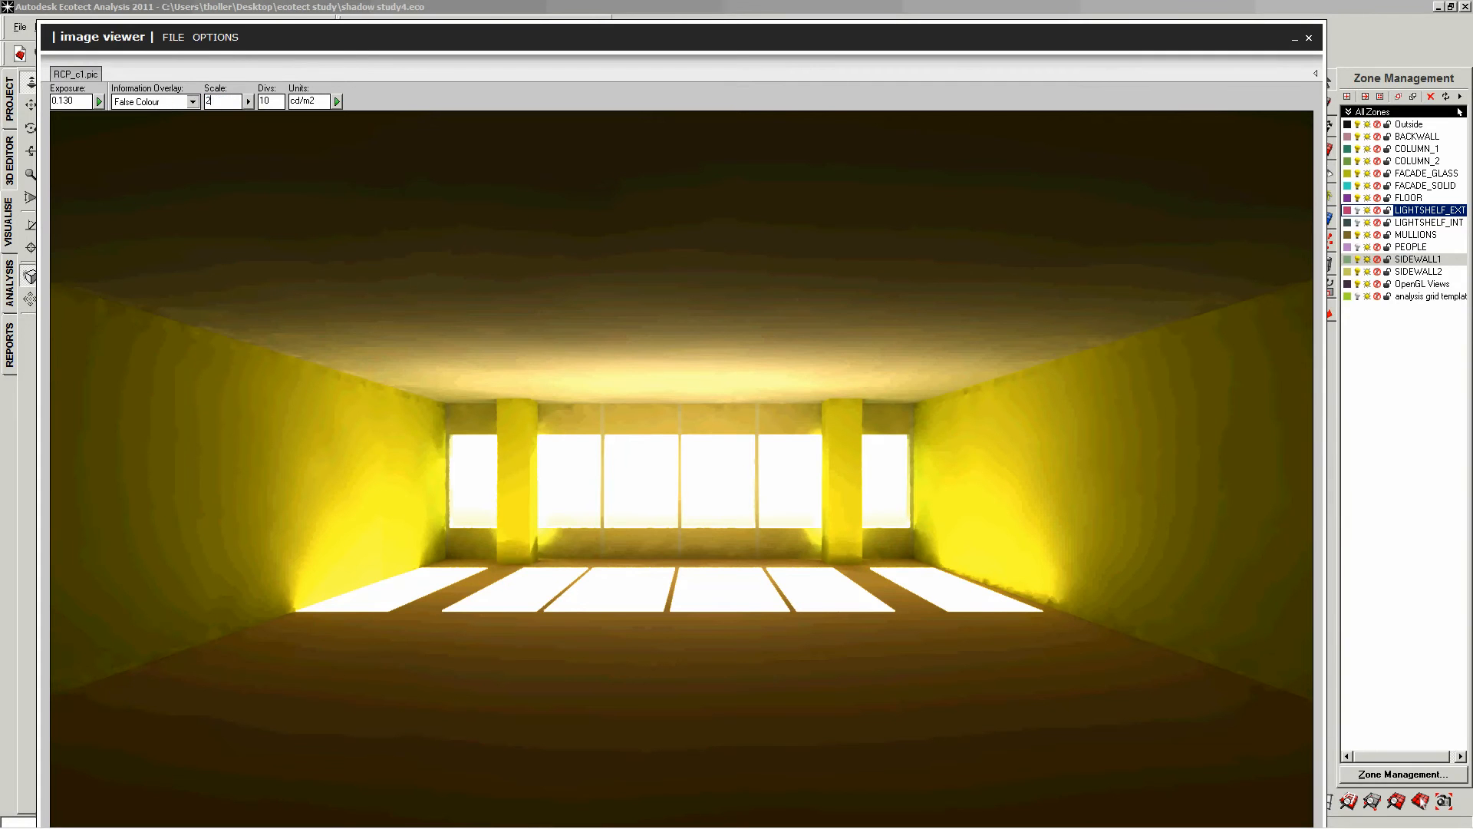
type("000")
left_click(337, 101)
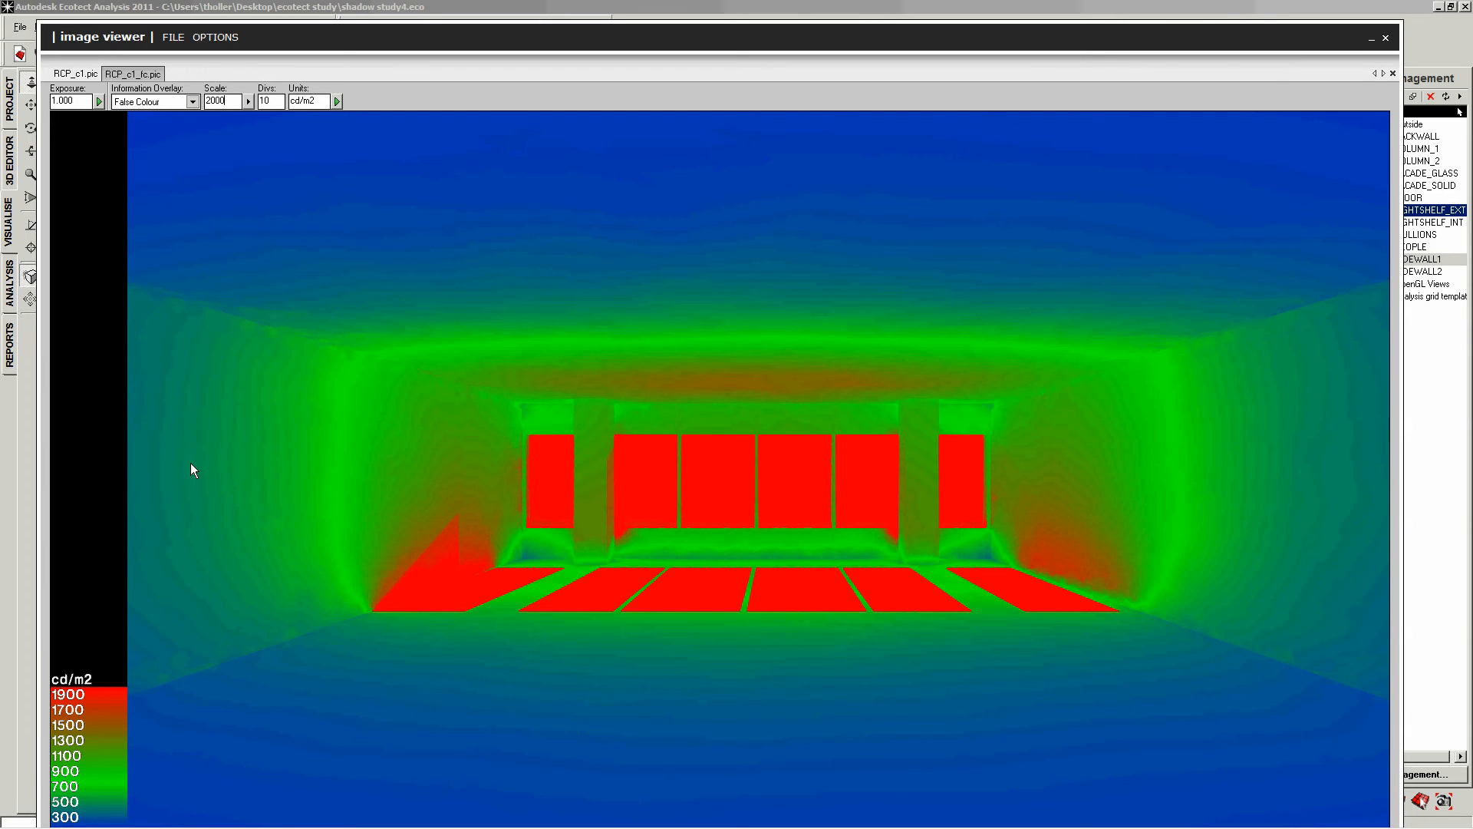
- Copy the false colour image to the clipboard and paste it into the Untitled-2 document in Photoshop
left_click(171, 38)
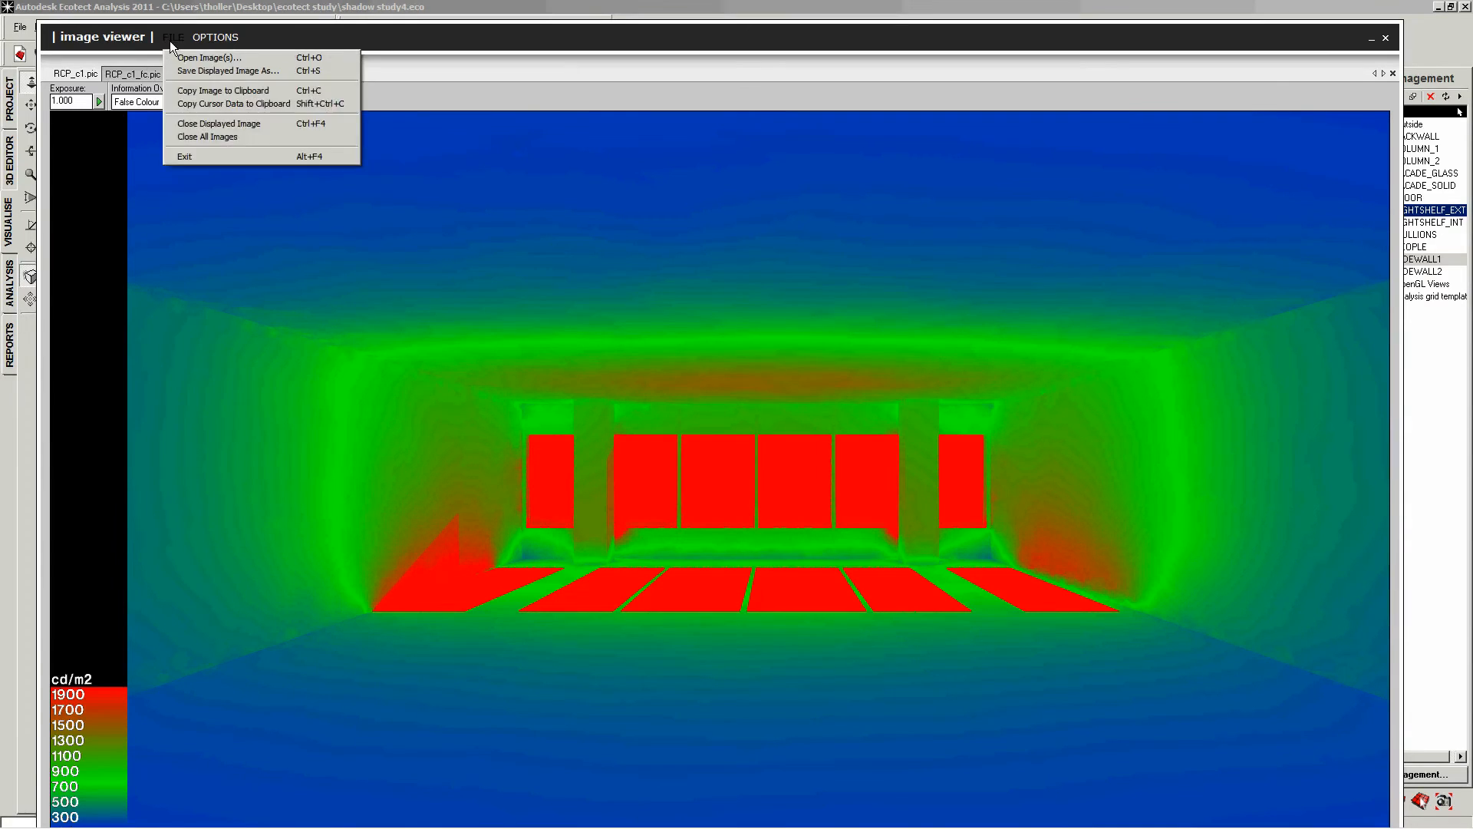
left_click(191, 92)
left_click(181, 811)
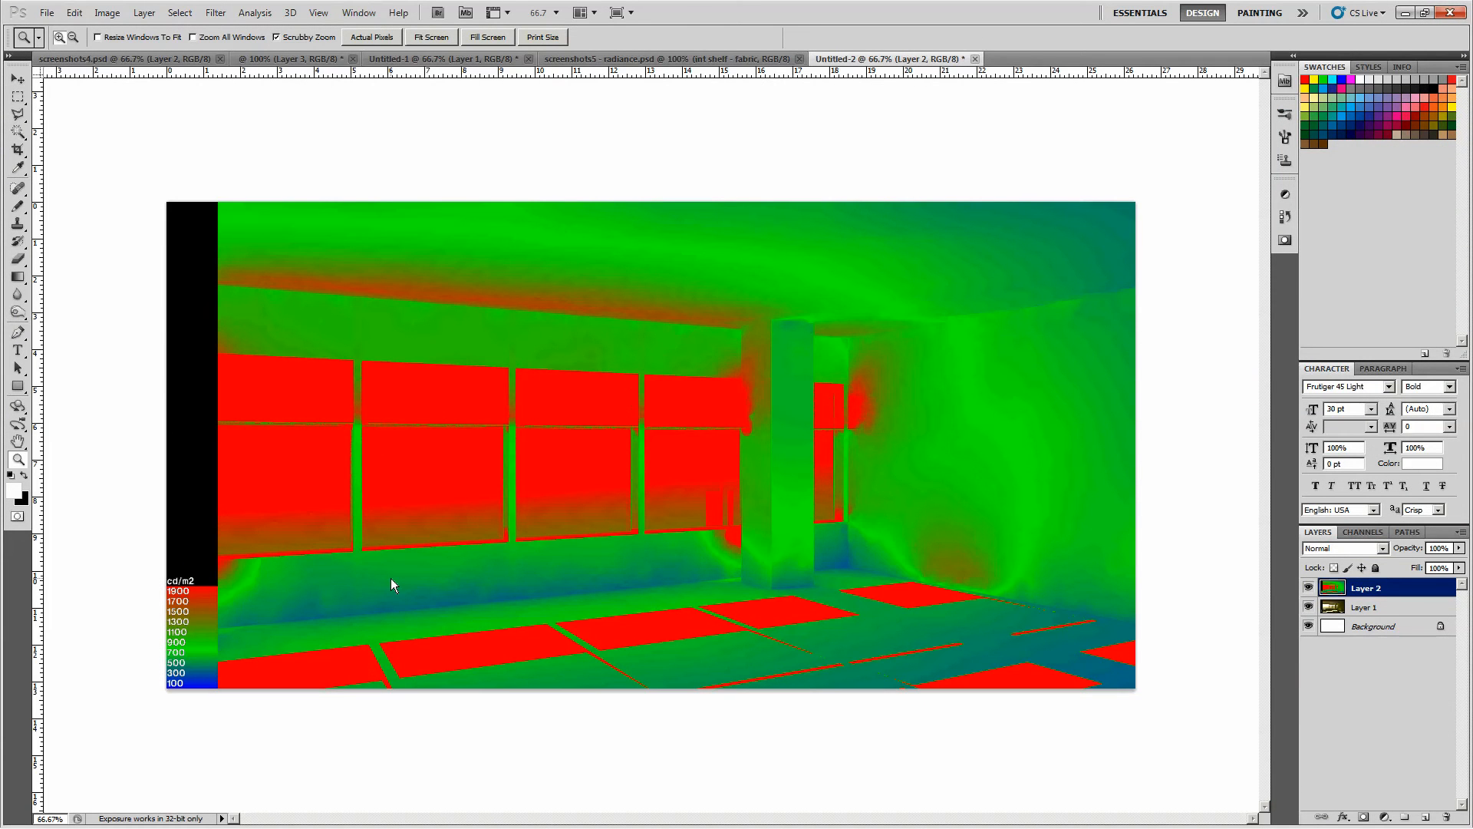
key("ctrl+v")
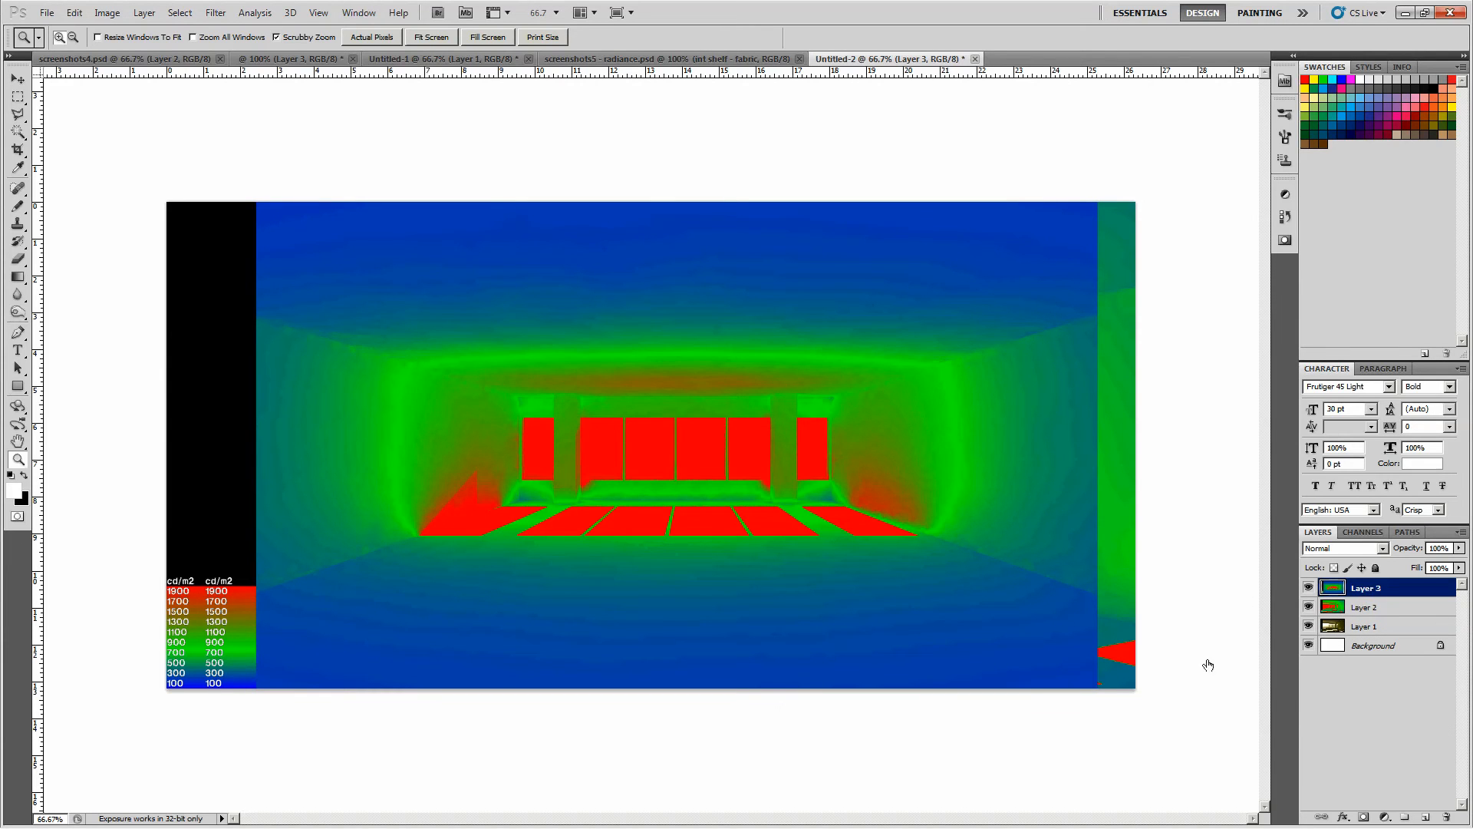
double_click(1366, 592)
key("Return")
key("z")
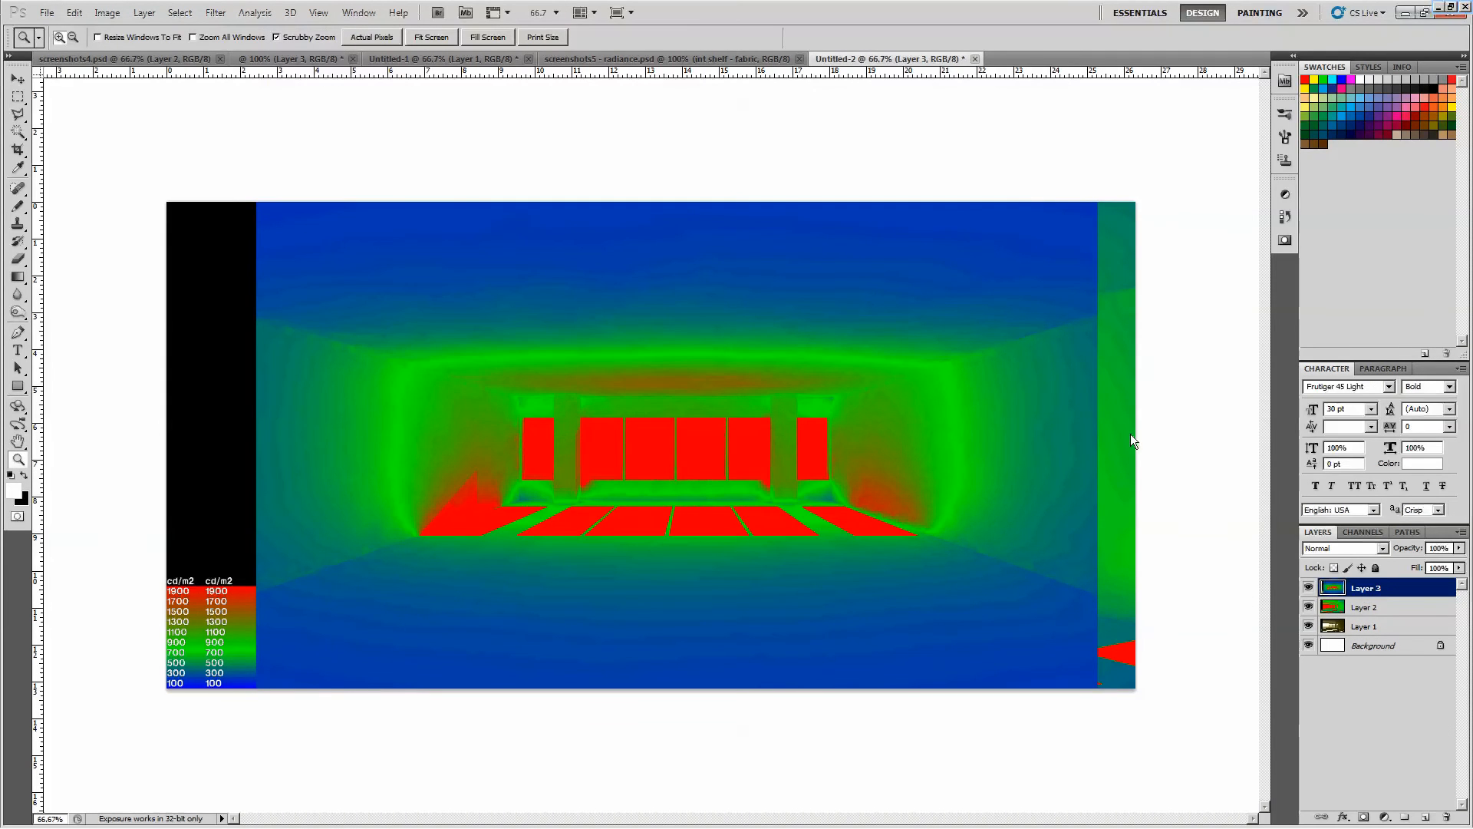
- Rename the pasted image's layer to "no shelf - winter"
double_click(1360, 590)
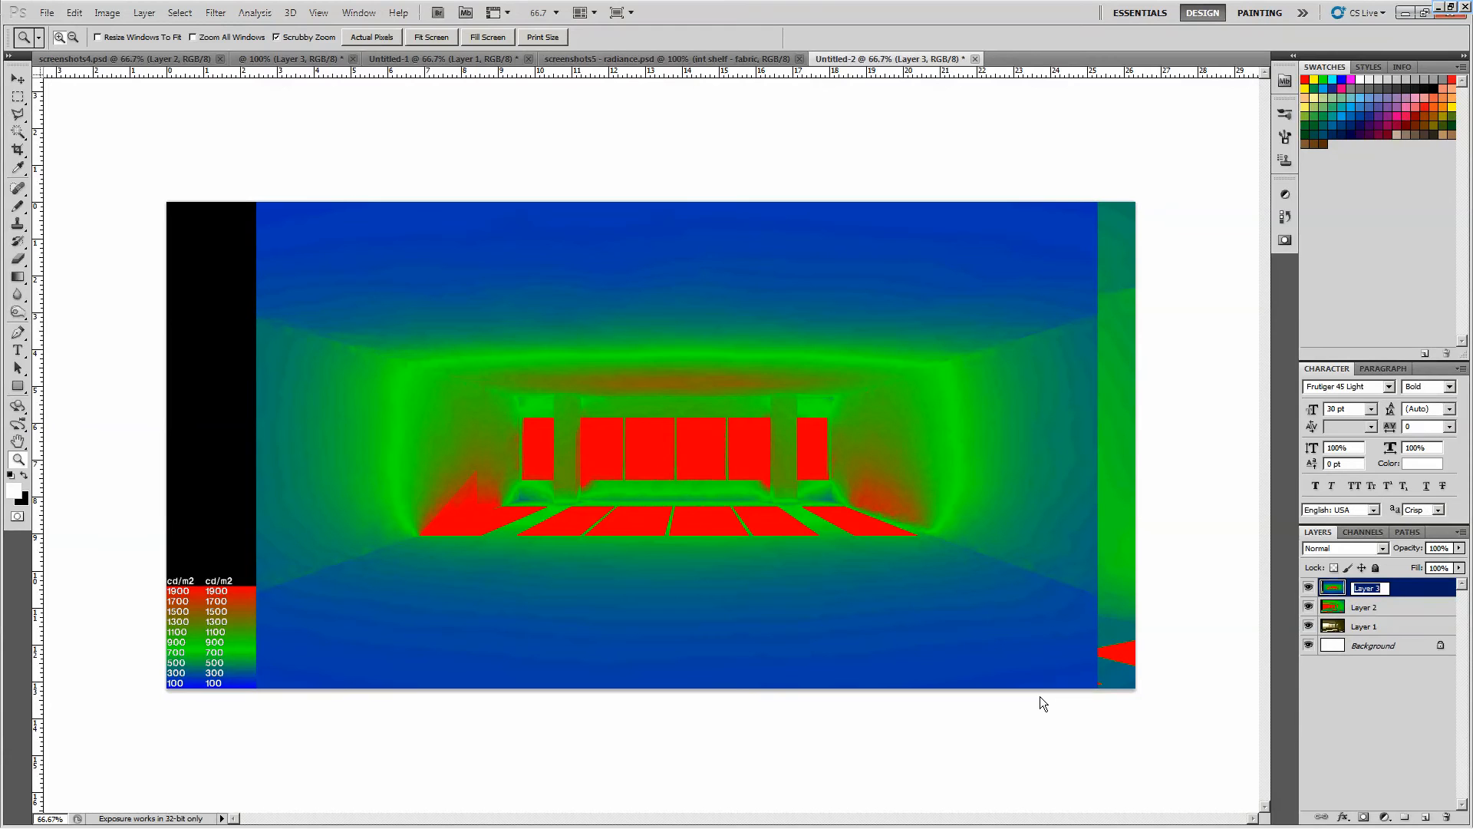
type("no shelf - winter")
key("Return")
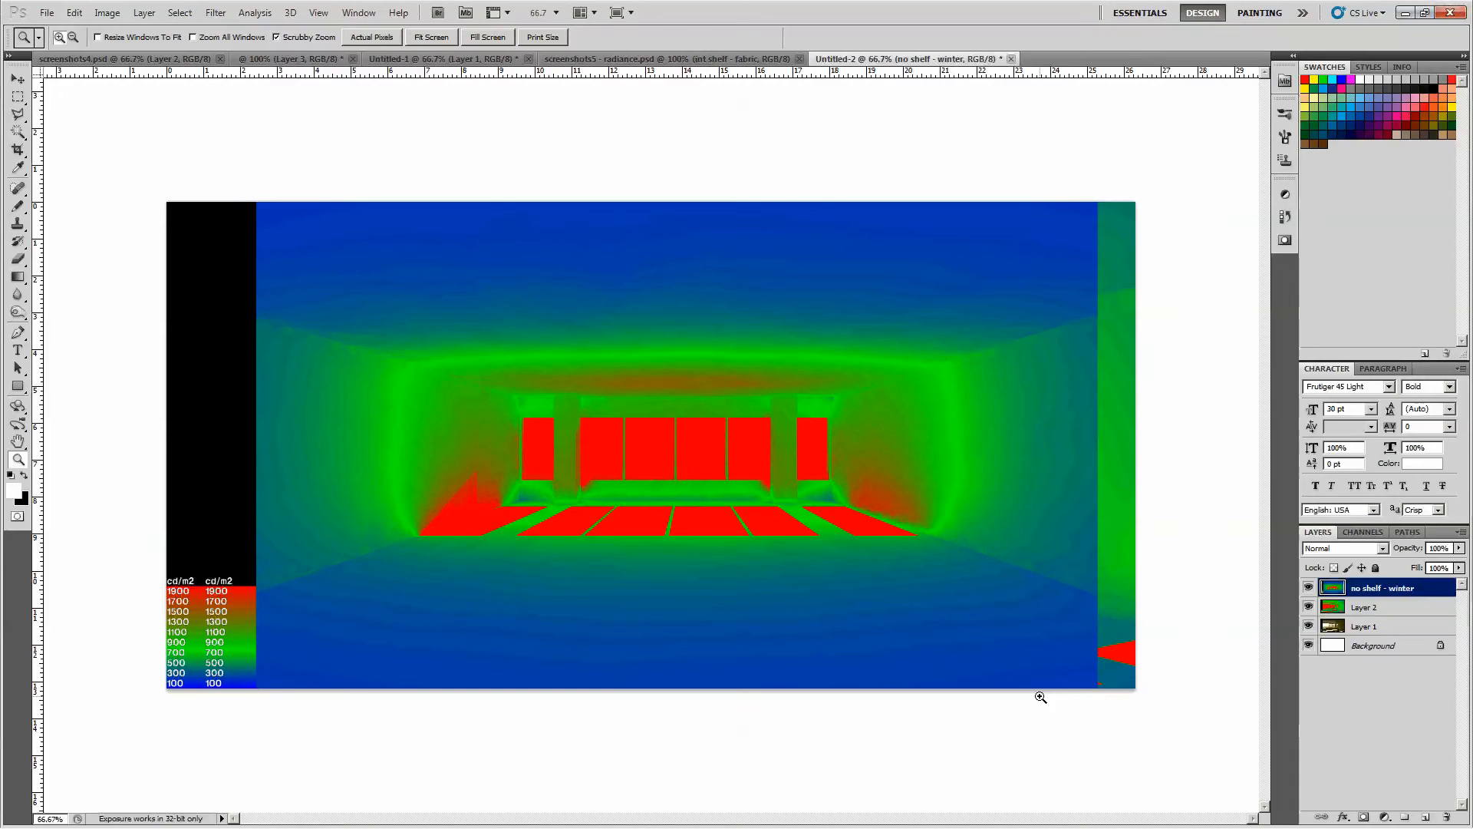
- Switch back to Ecotect and show the LIGHTSHELF_EXT zone again
mouse_move(125, 790)
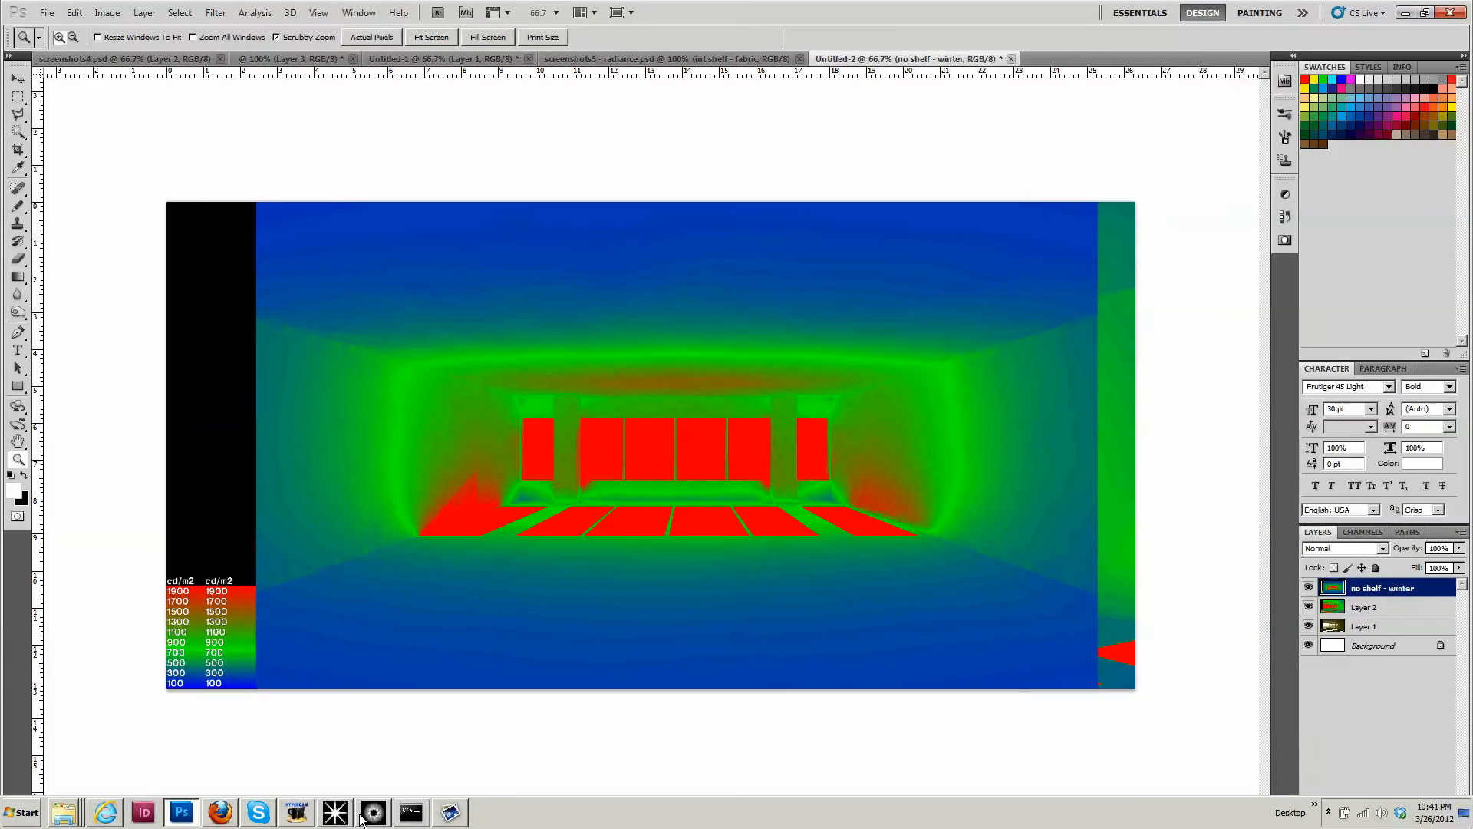
left_click(336, 814)
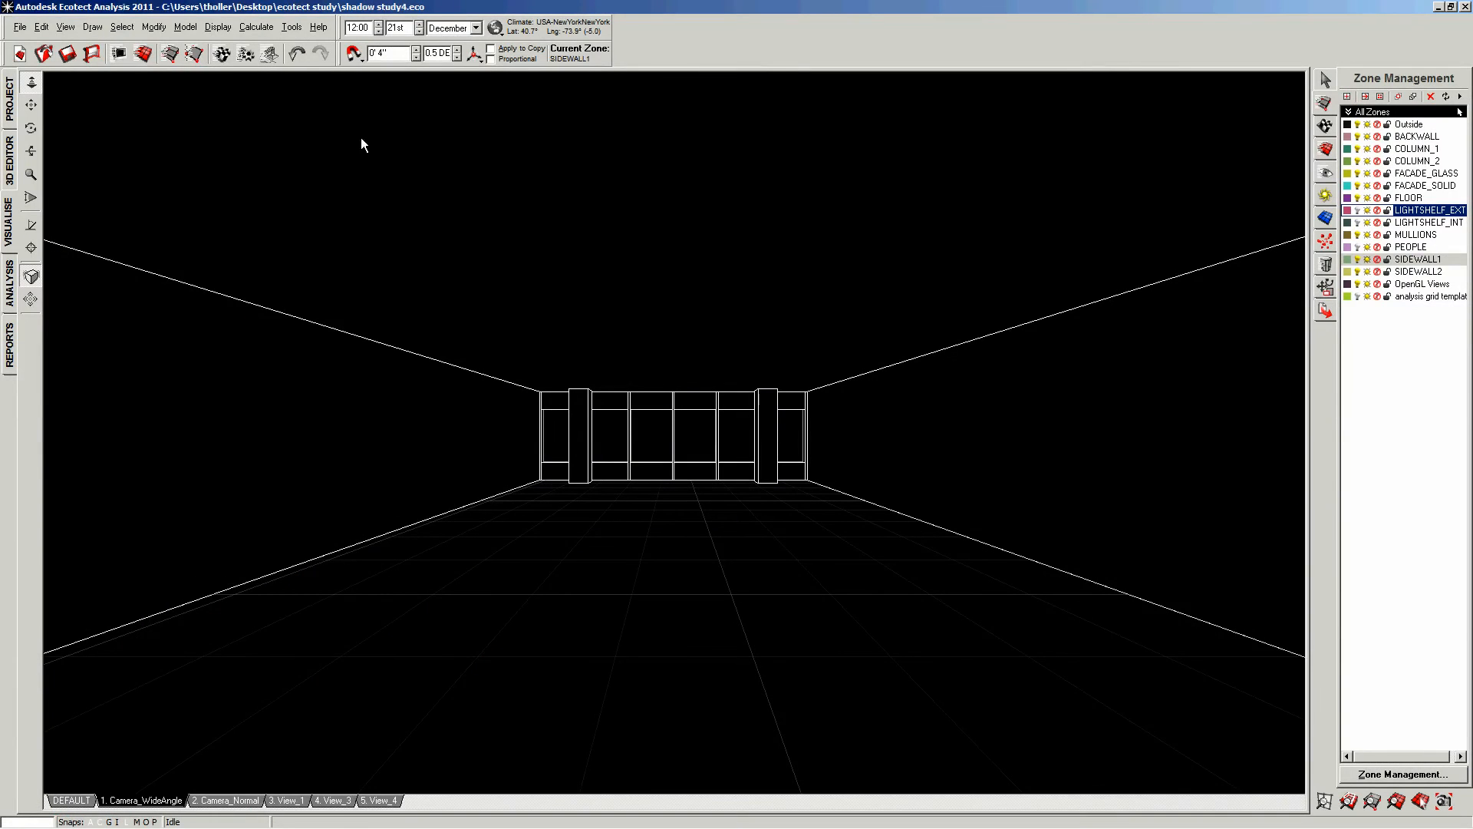
left_click(1356, 210)
- Start a lighting analysis exported to RADIANCE, keeping Camera_WideAngle as the only selected camera view
left_click(256, 27)
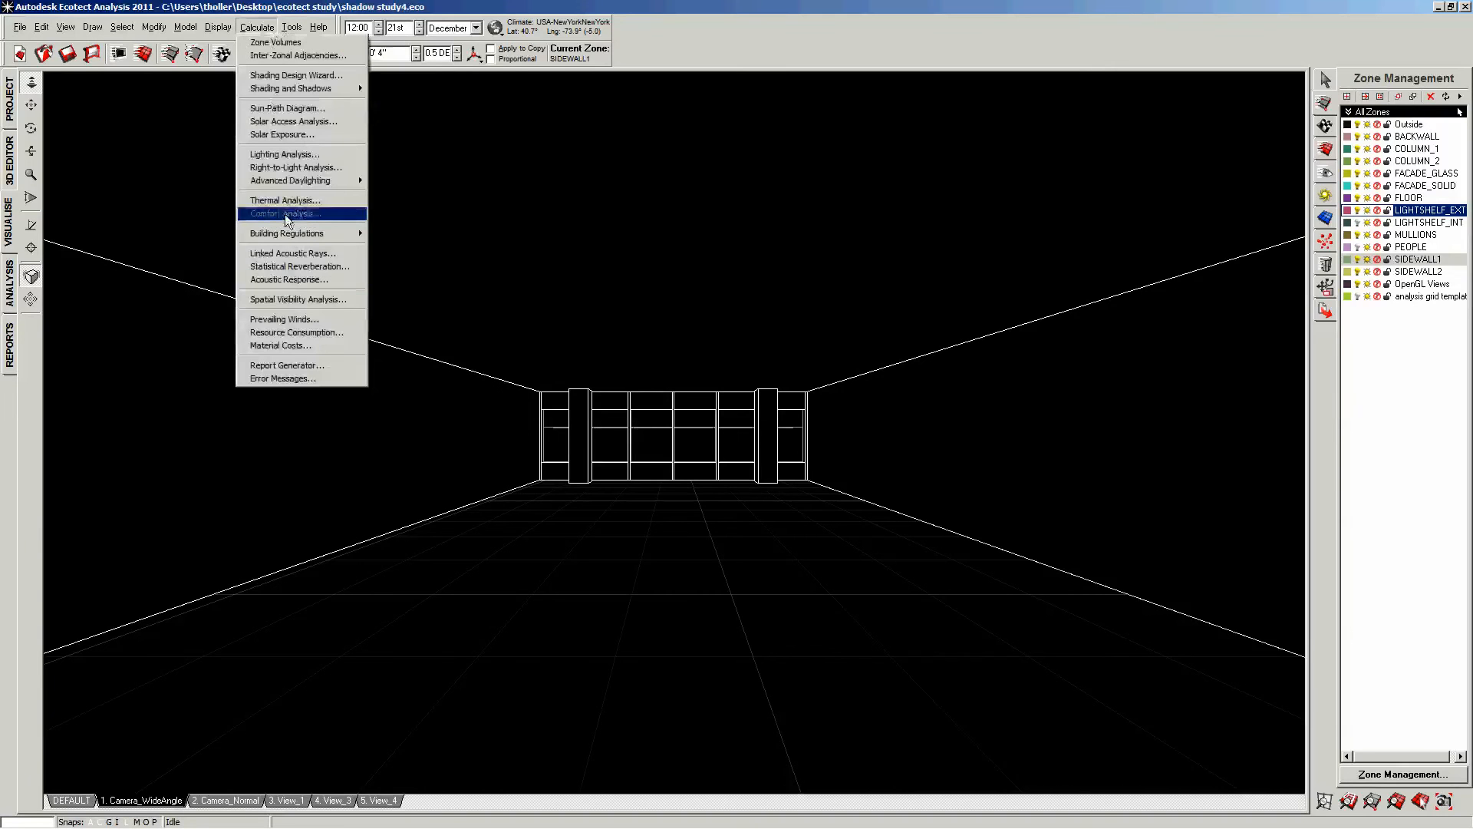
left_click(284, 155)
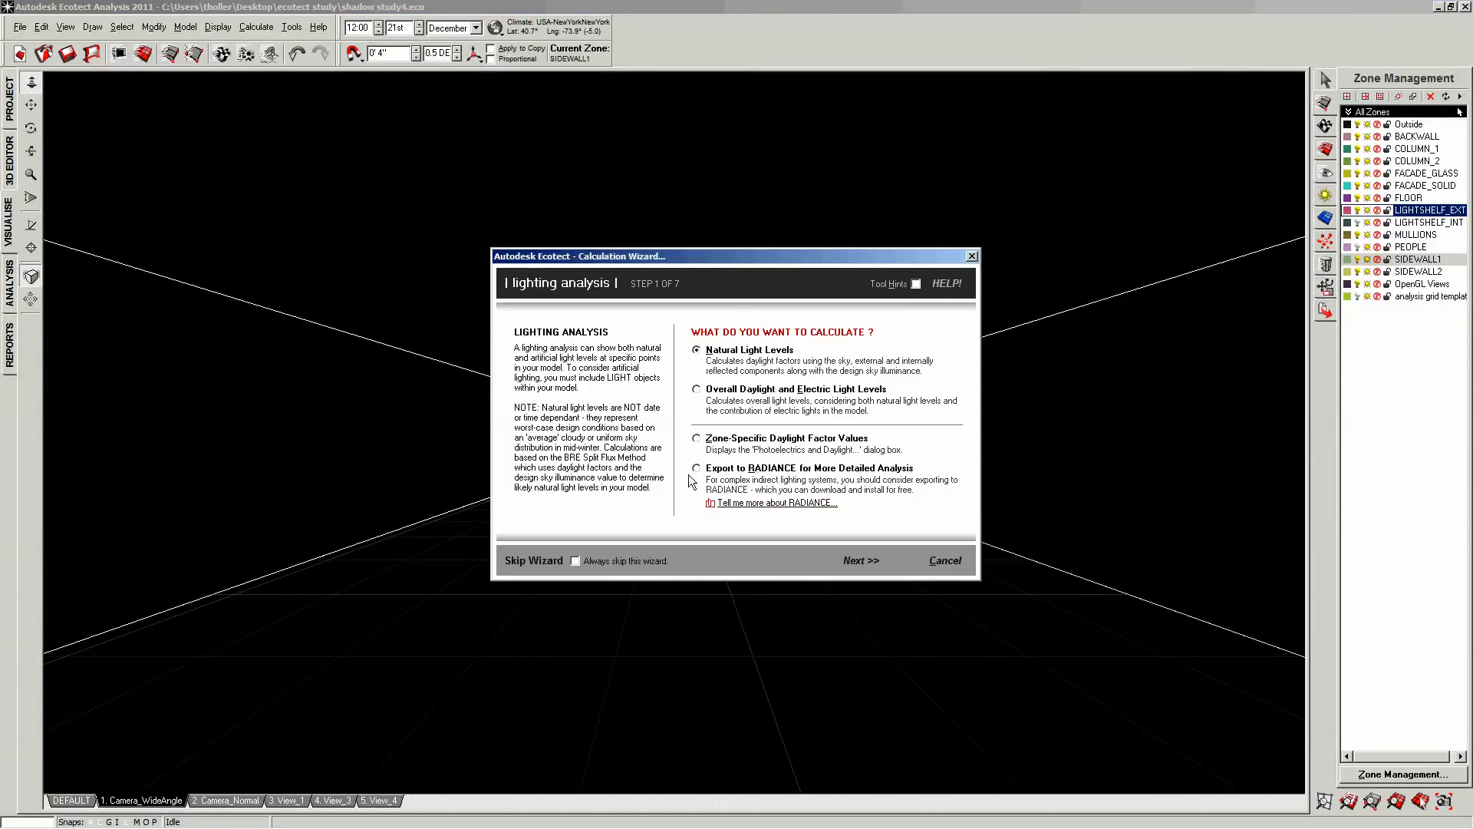
left_click(859, 561)
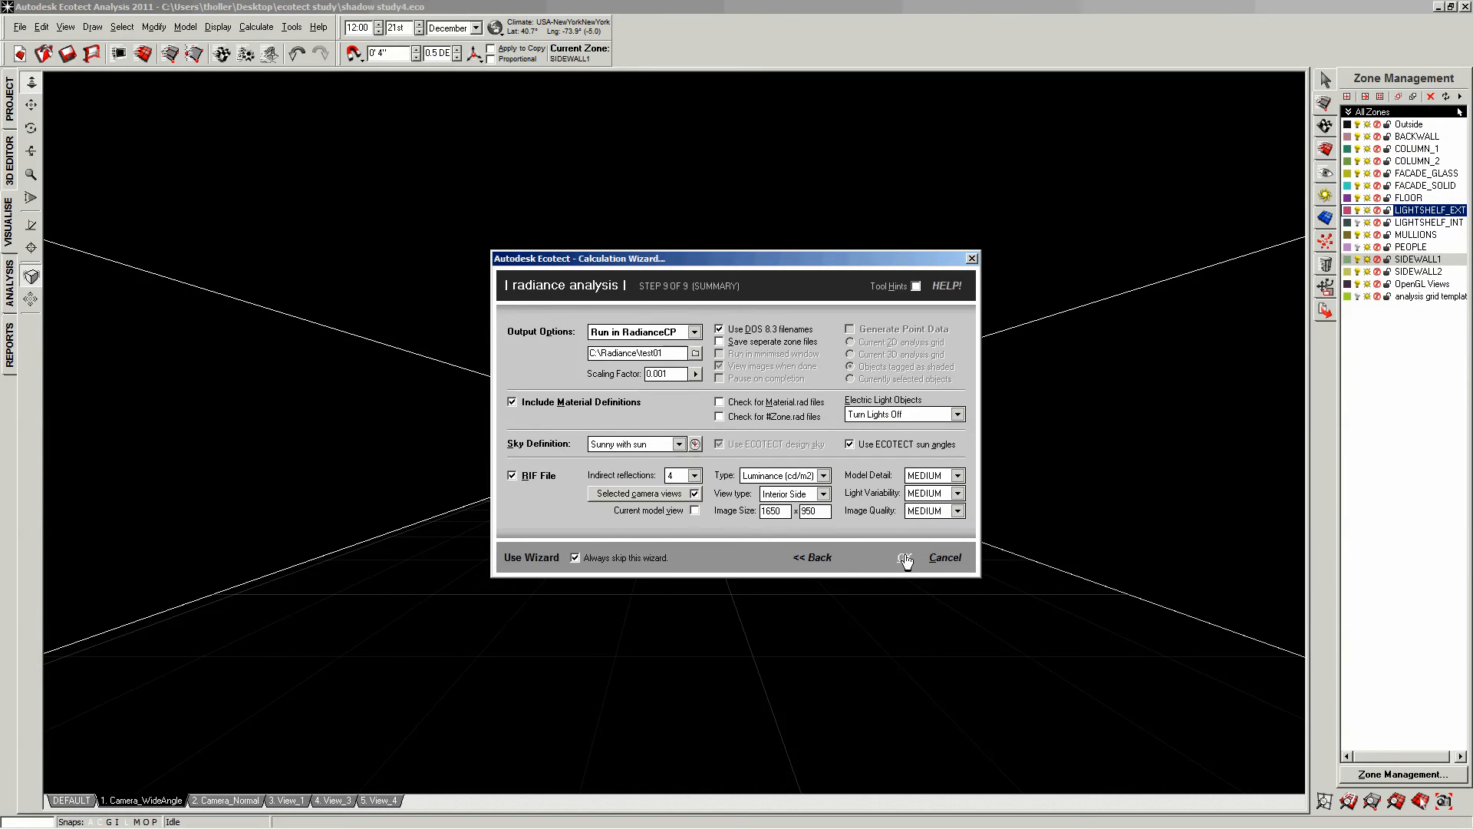
left_click(812, 557)
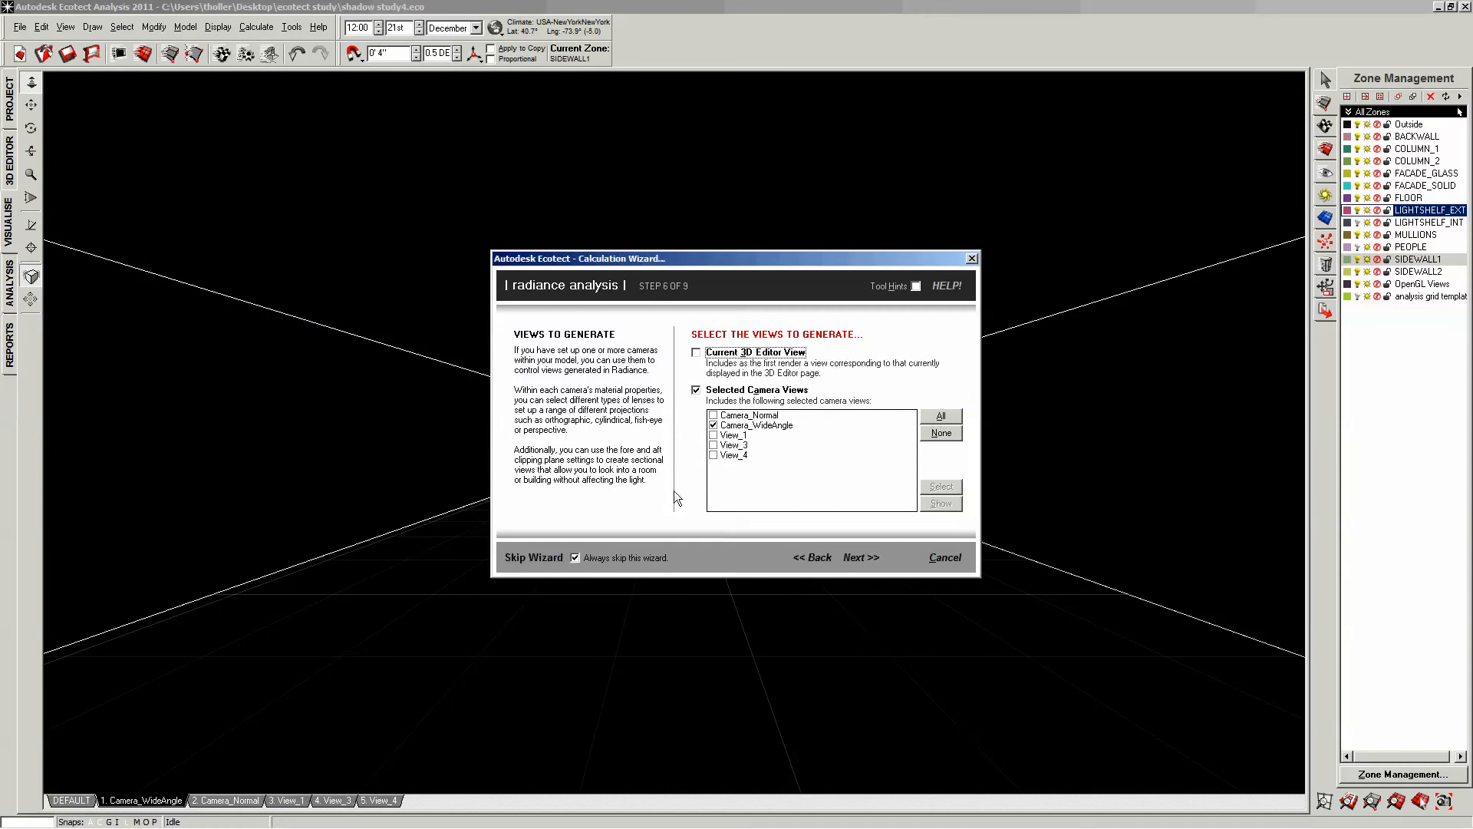
left_click(863, 558)
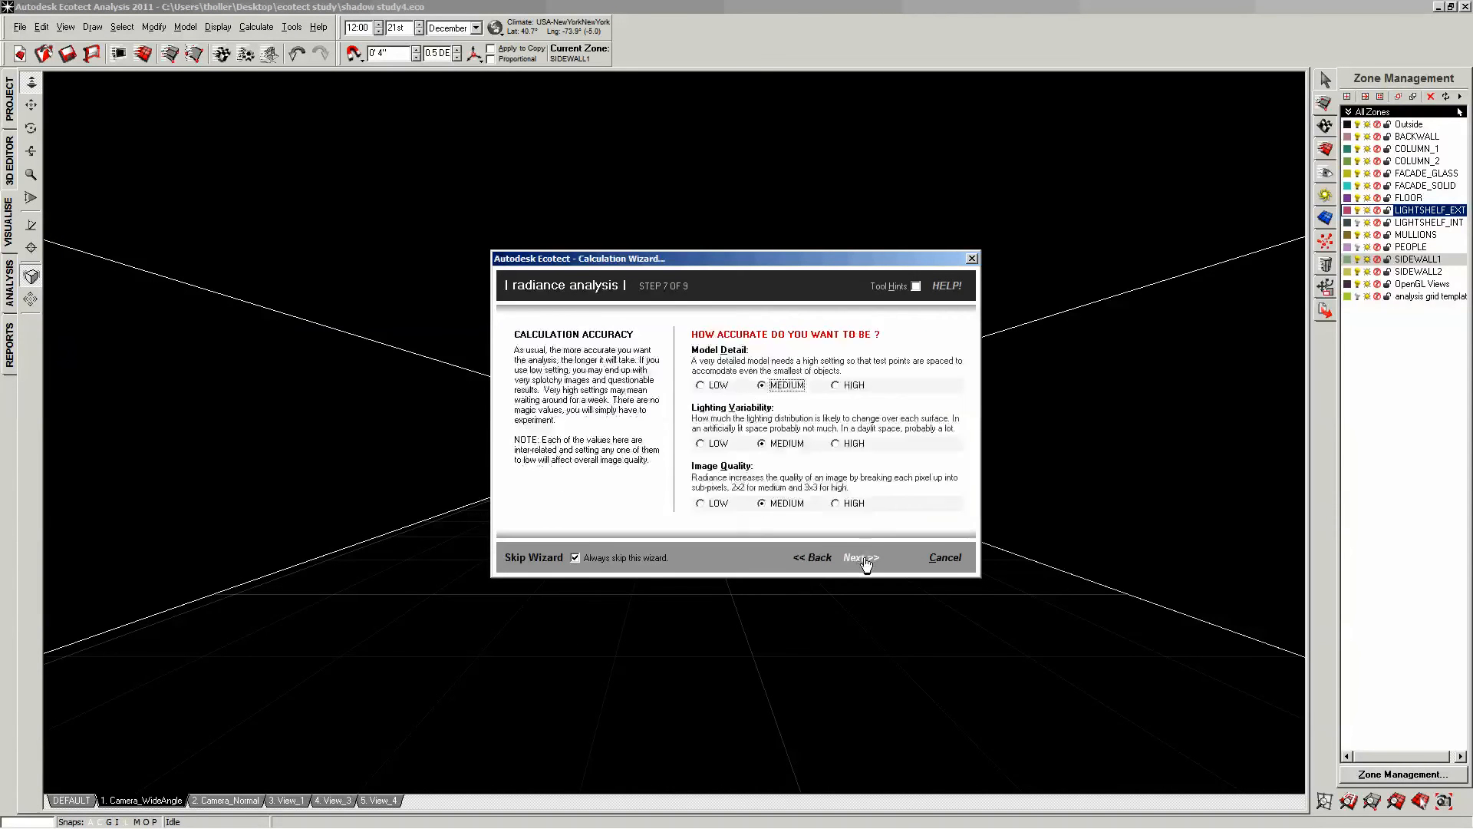
- Complete the export with the existing settings and render all views from the reloaded project in Radiance Control Panel
left_click(865, 562)
left_click(865, 563)
left_click(895, 560)
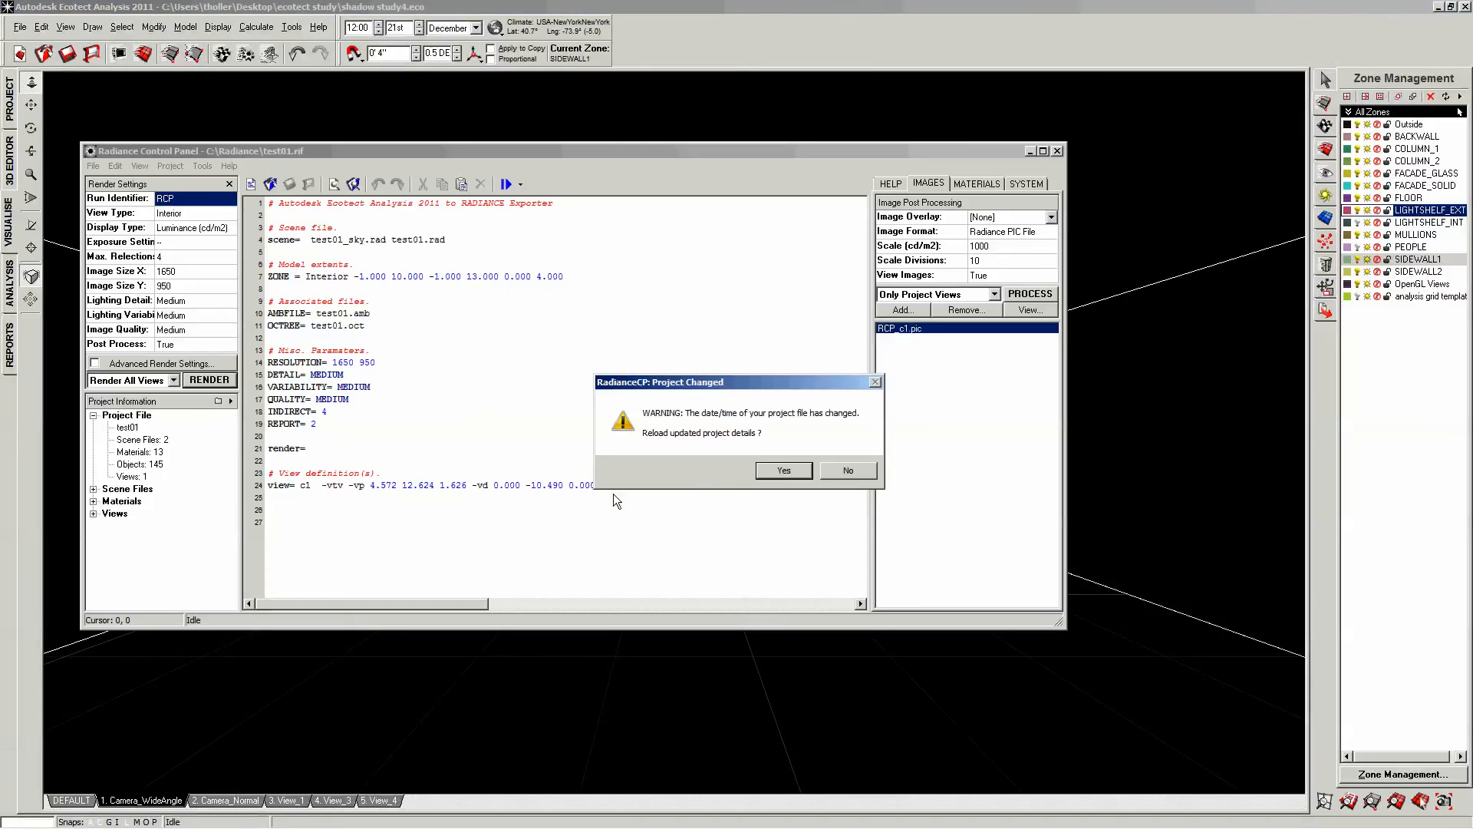
left_click(781, 471)
left_click(204, 381)
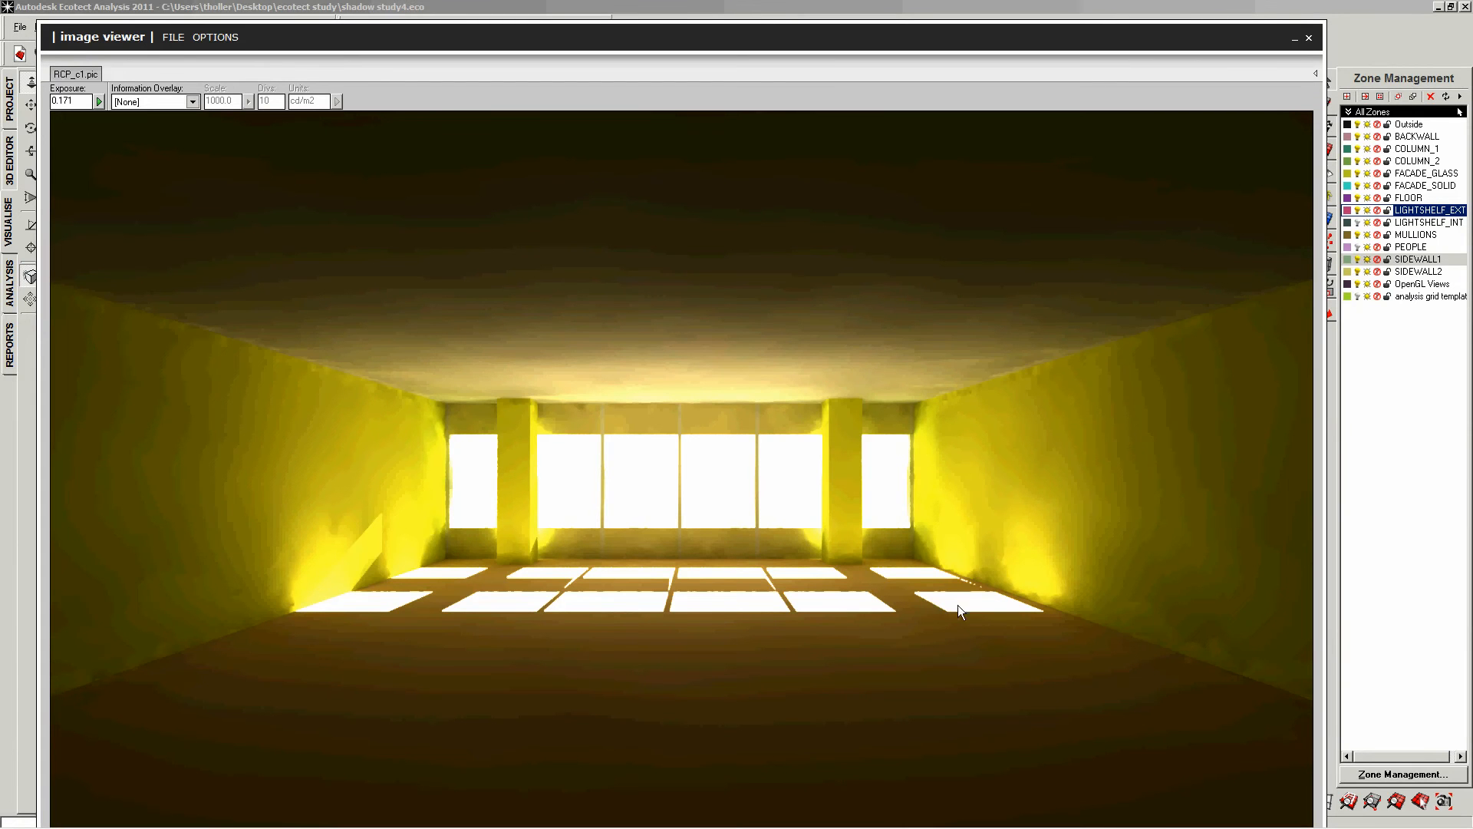
- Apply a False Colour overlay with a 2000 cd/m2 scale to the render with the exterior light shelf
left_click(191, 101)
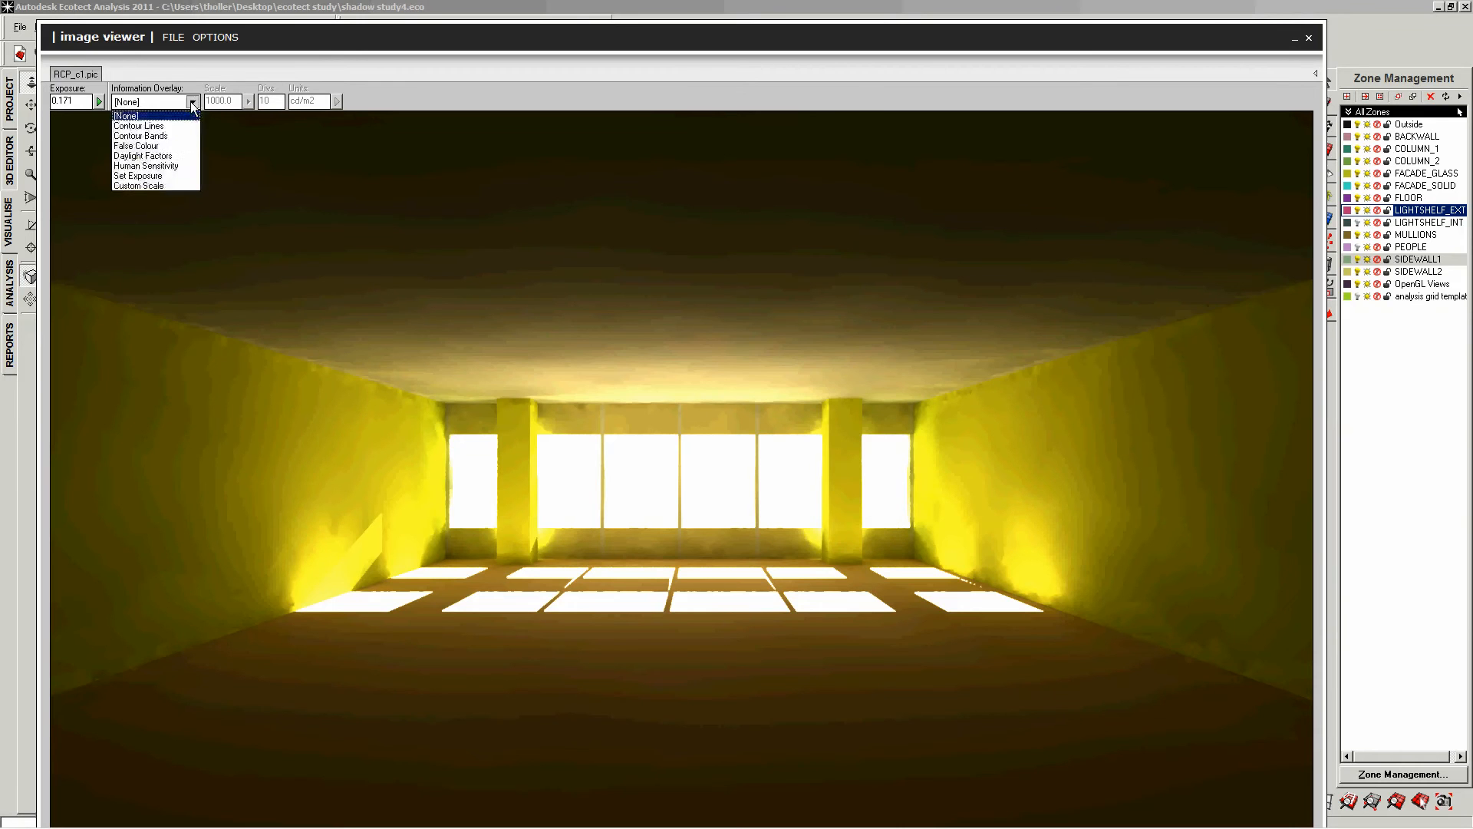
left_click(193, 140)
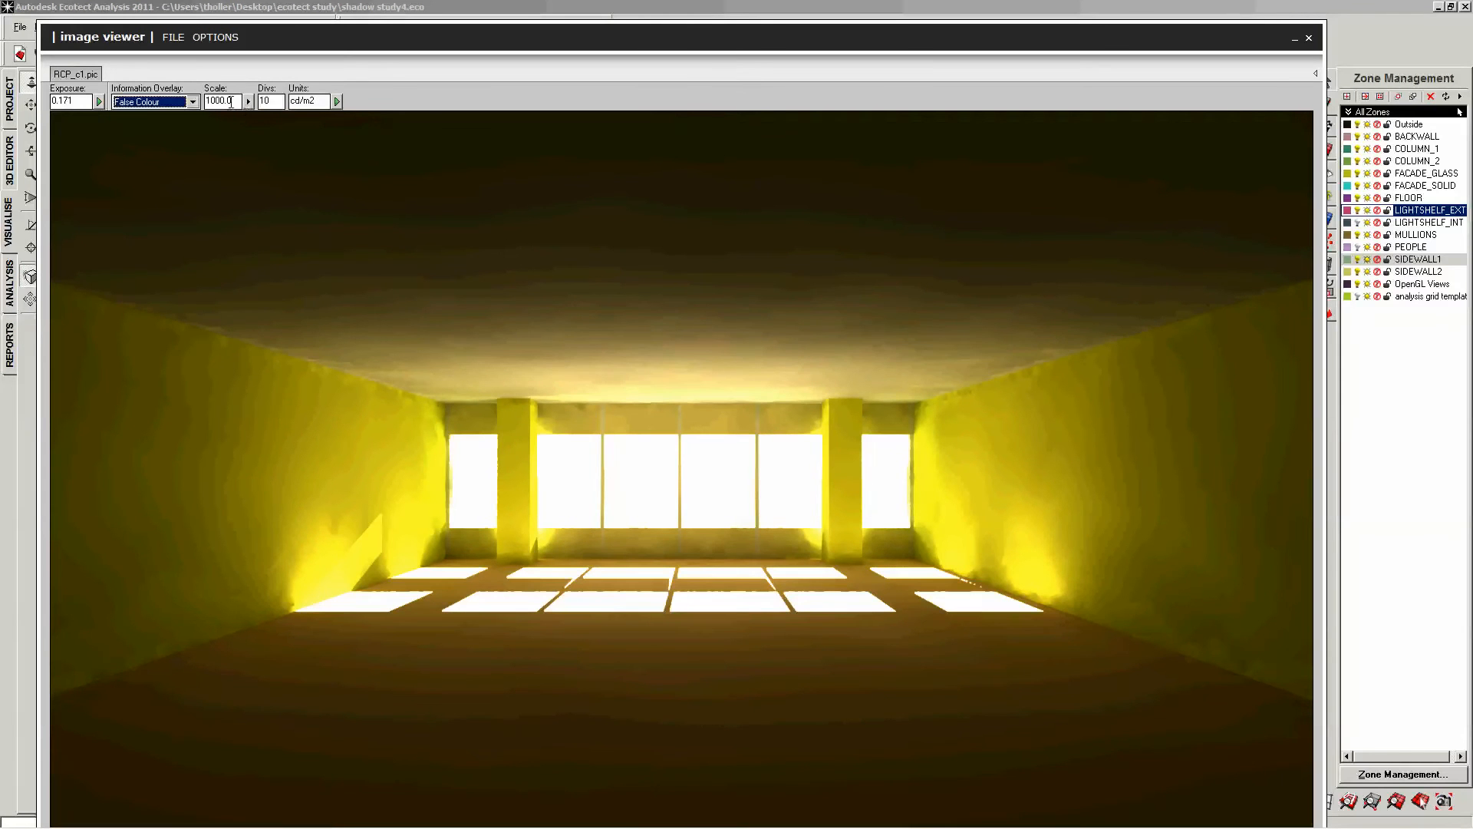
left_click_drag(231, 102, 156, 101)
type("200")
left_click(336, 101)
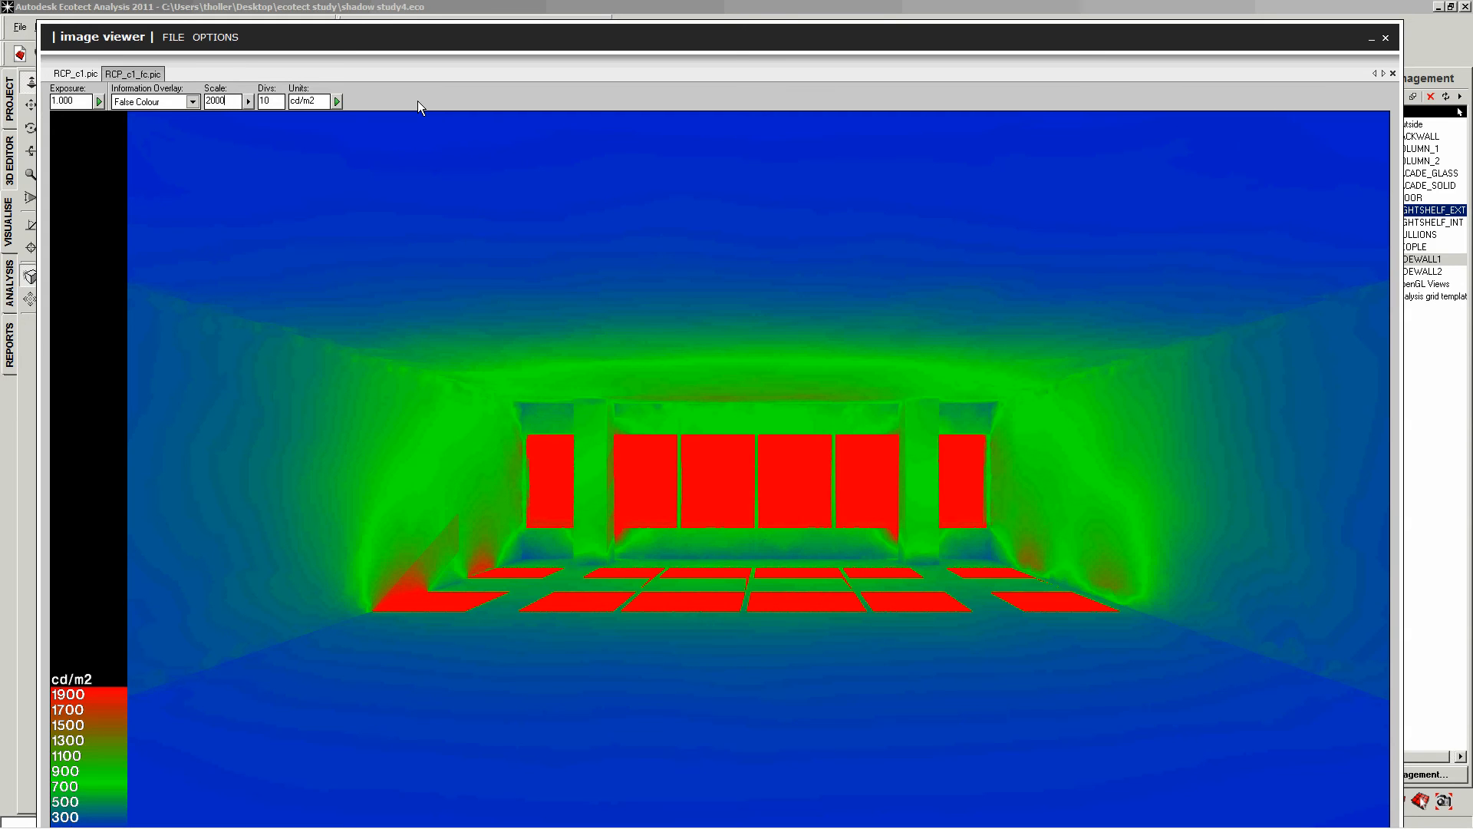
- Copy the exterior-shelf false colour image to the clipboard and paste it above the "no shelf - winter" layer in Photoshop
left_click(173, 37)
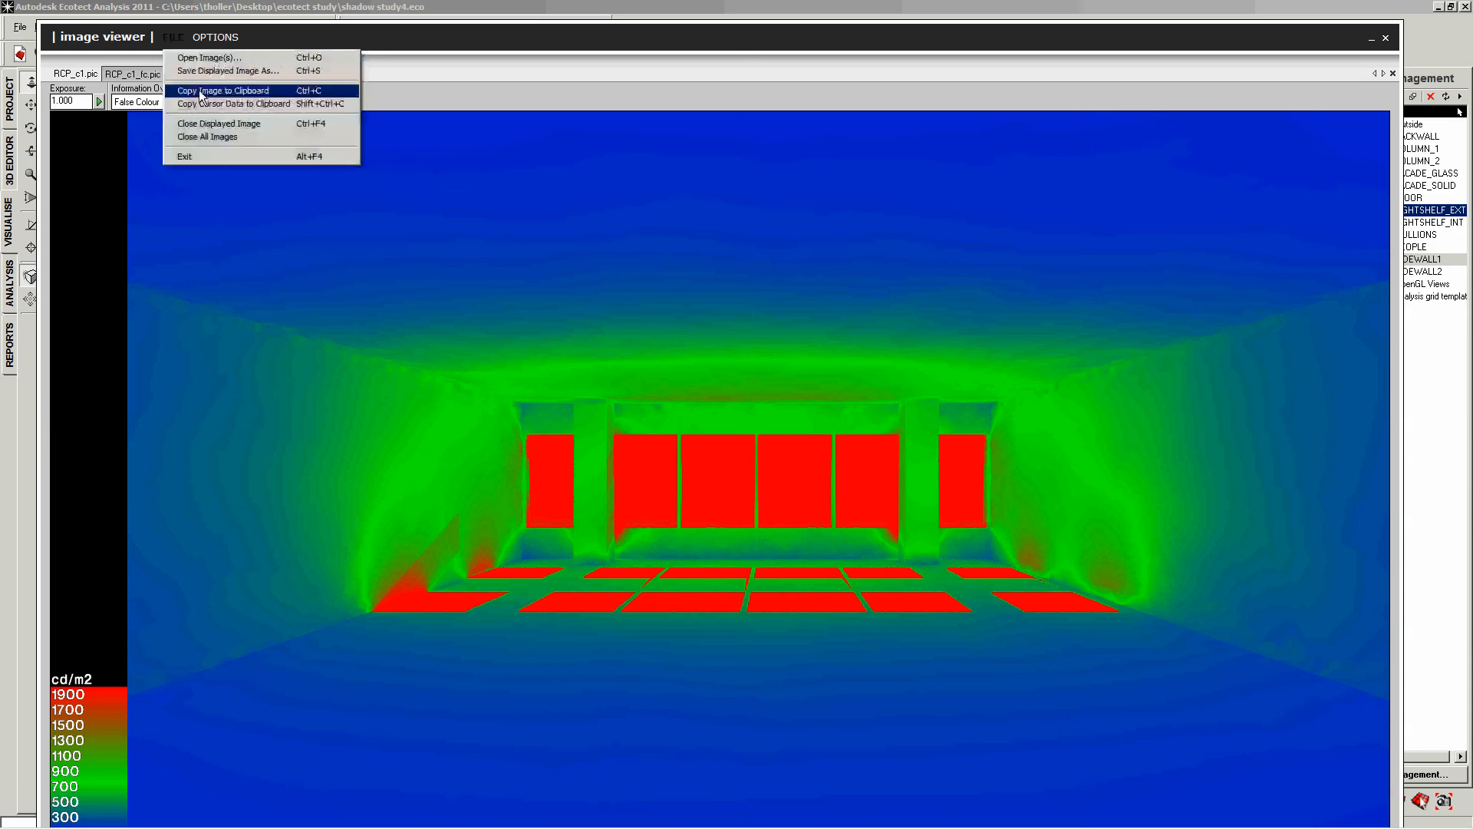
left_click(200, 93)
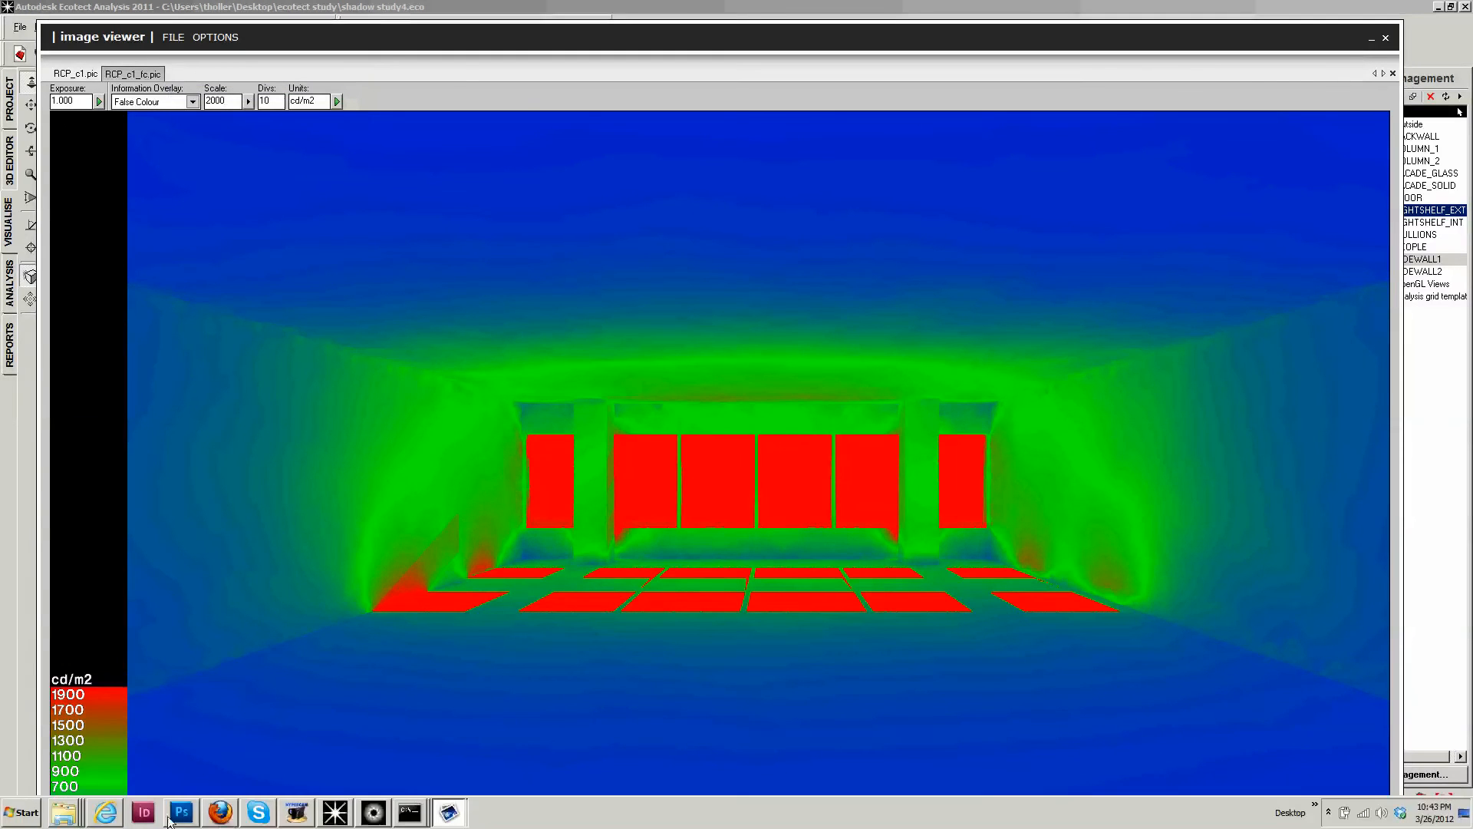
left_click(181, 812)
key("ctrl+v")
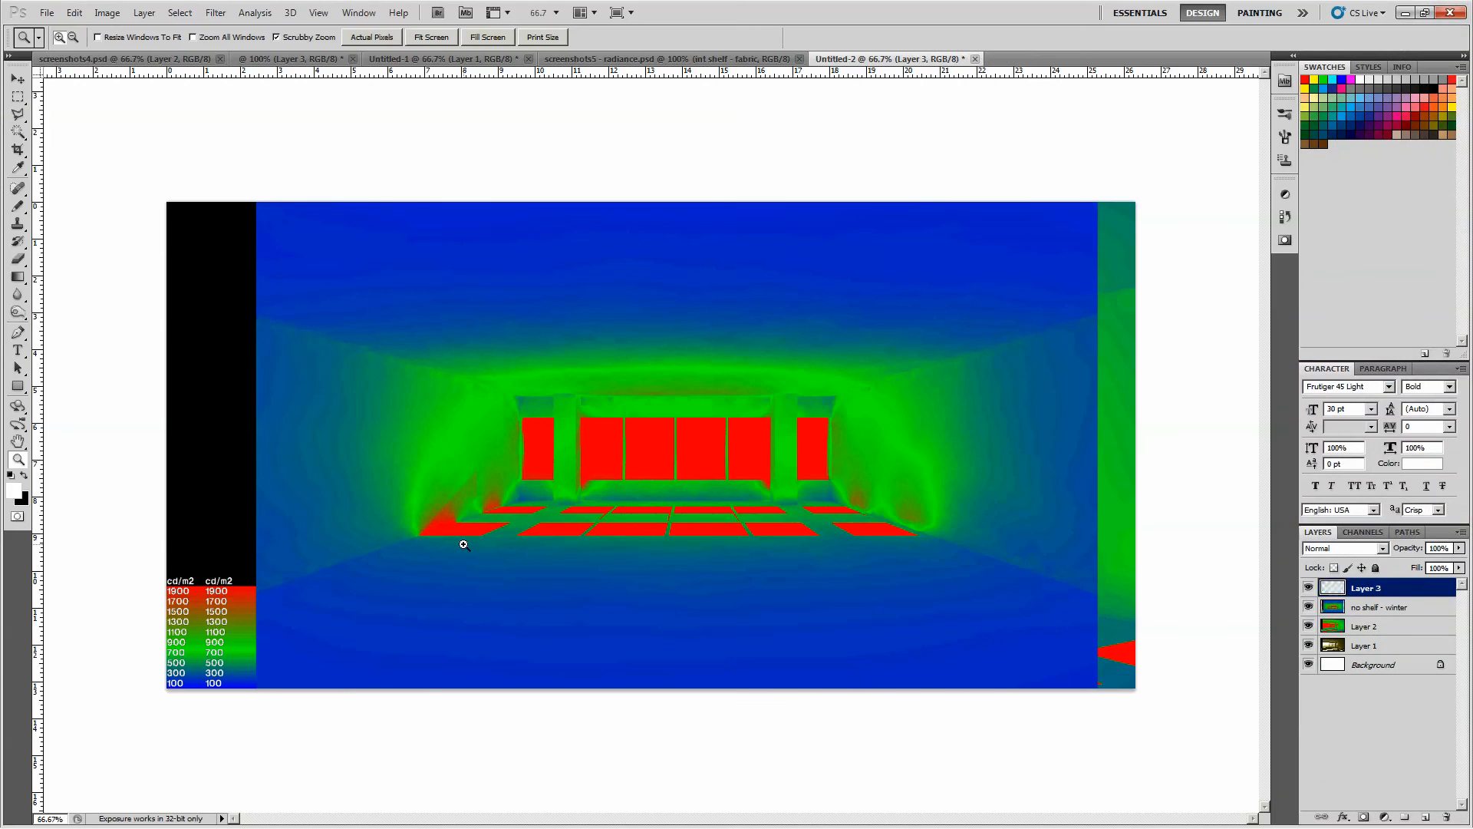
- Rename the newly pasted Layer 3 as "ext shelf - winter"
double_click(1359, 587)
type("ext shelf - winter")
key("Return")
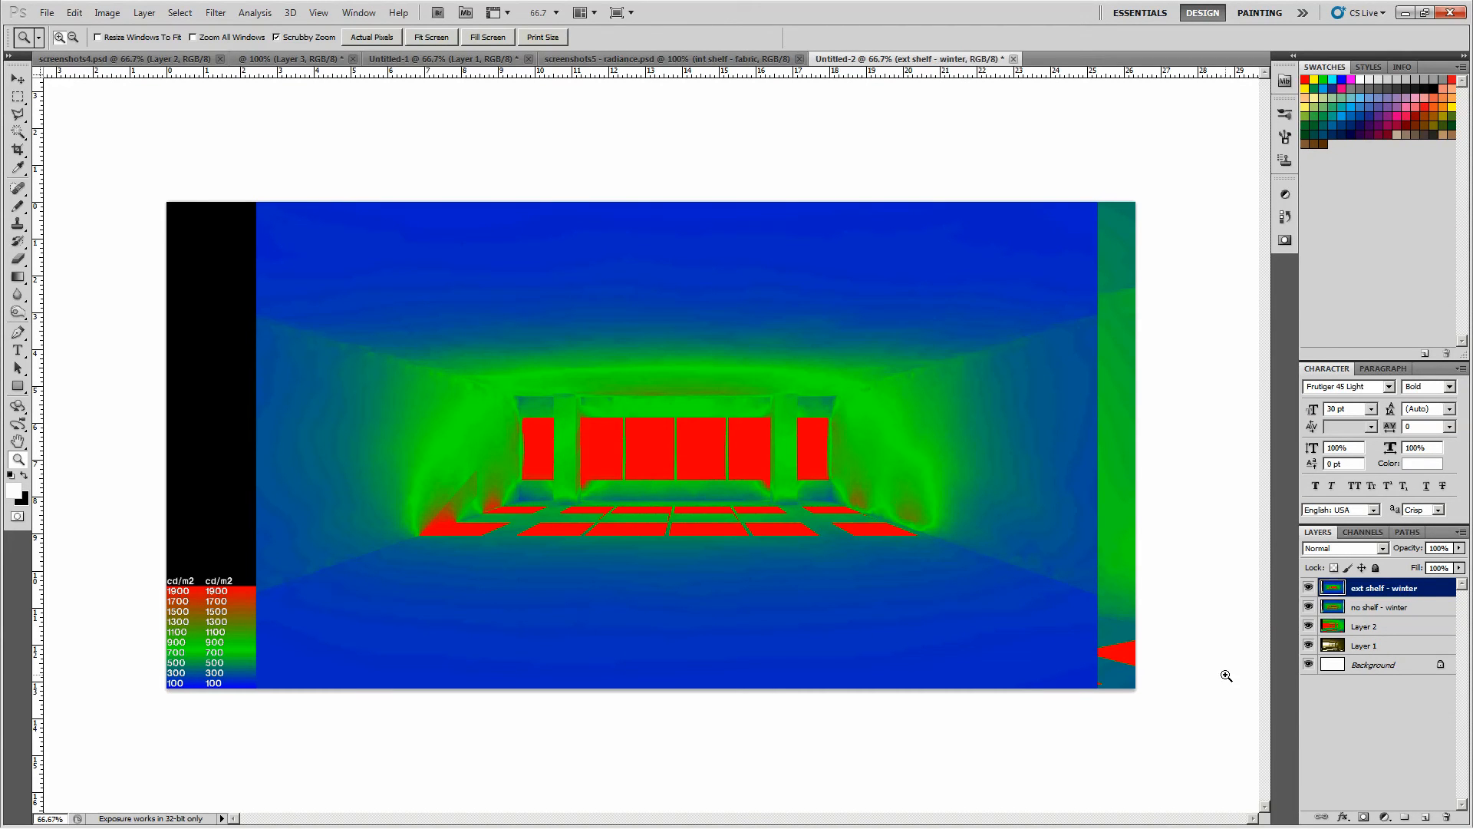
- Compare the exterior-shelf and no-shelf winter images at actual pixel size by repeatedly hiding and showing the "ext shelf - winter" layer
left_click(1309, 589)
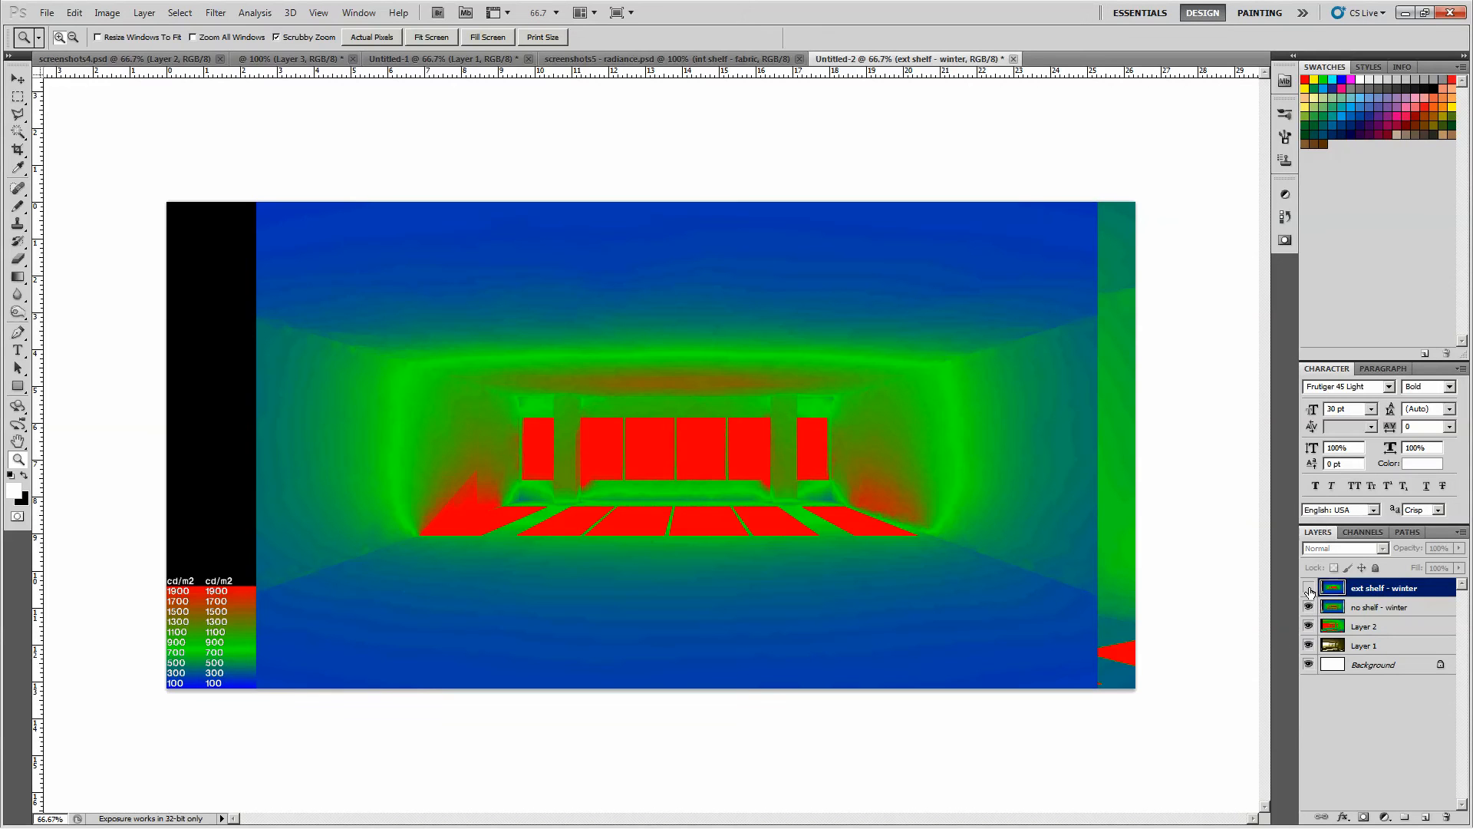
left_click(1309, 588)
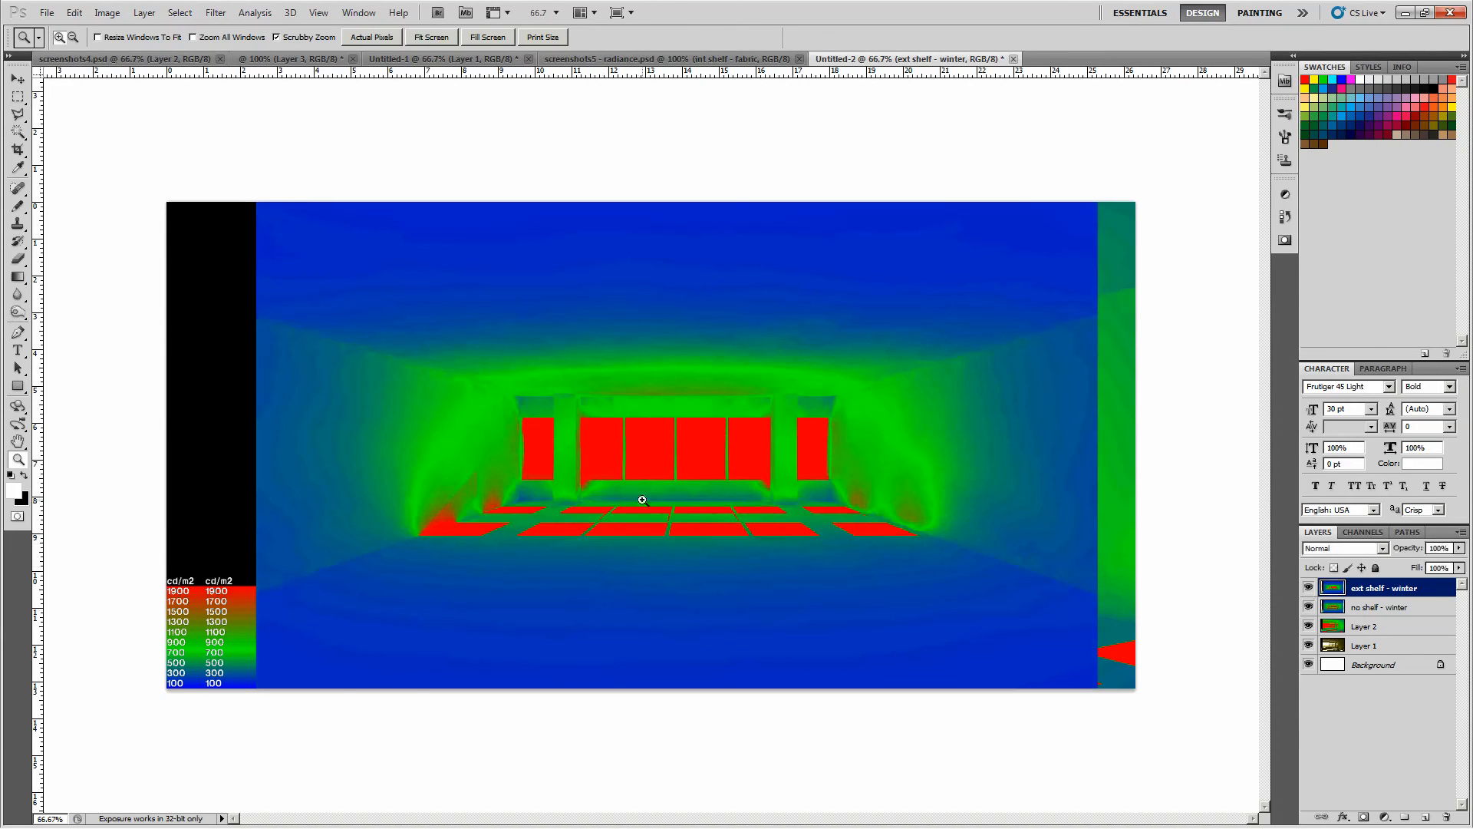
right_click(644, 502)
left_click(665, 522)
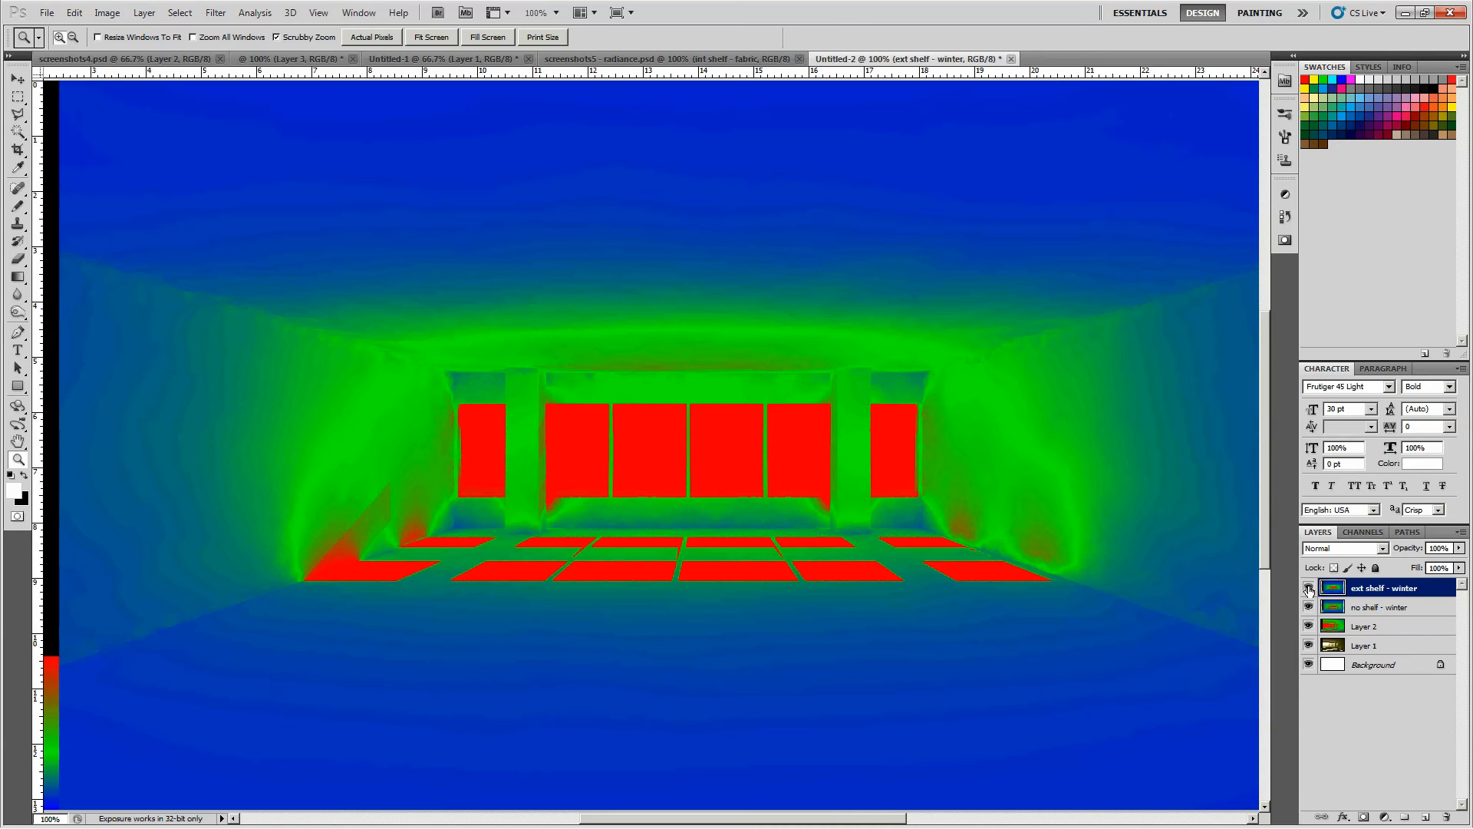
left_click(1309, 588)
left_click(1309, 588)
left_click(1309, 589)
left_click(1309, 589)
left_click(1309, 588)
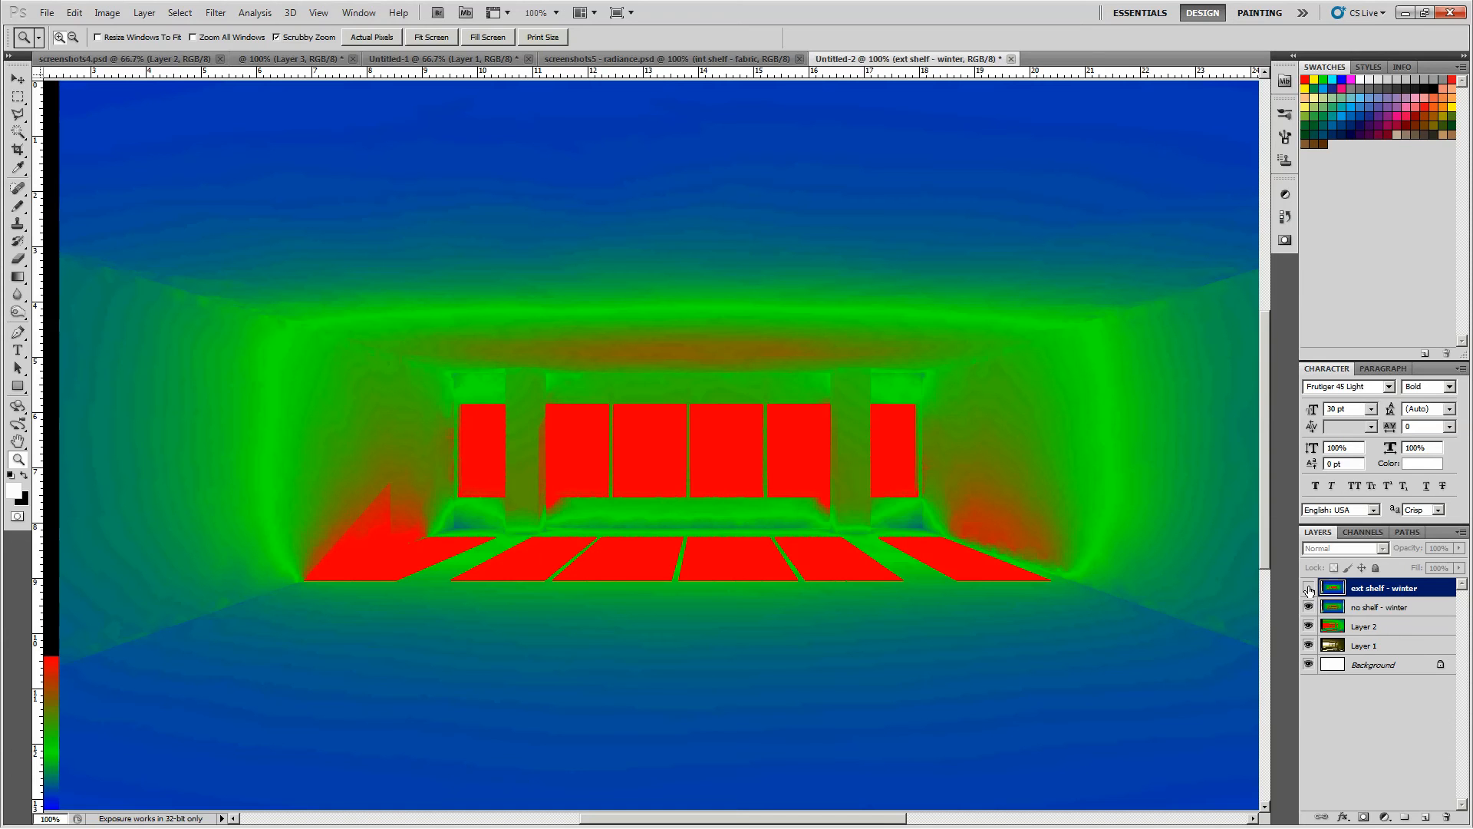
left_click(1309, 589)
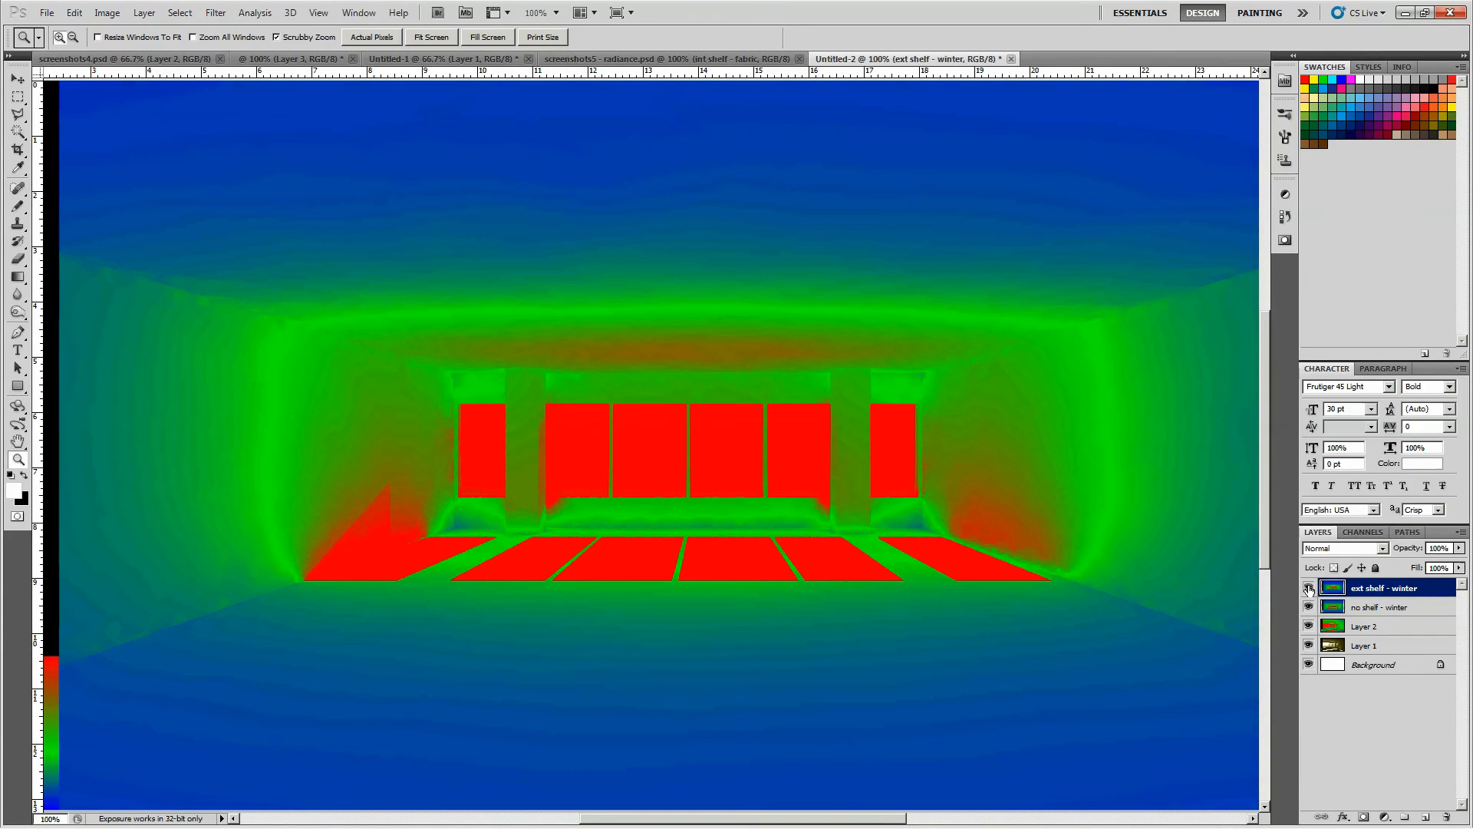
left_click(1309, 589)
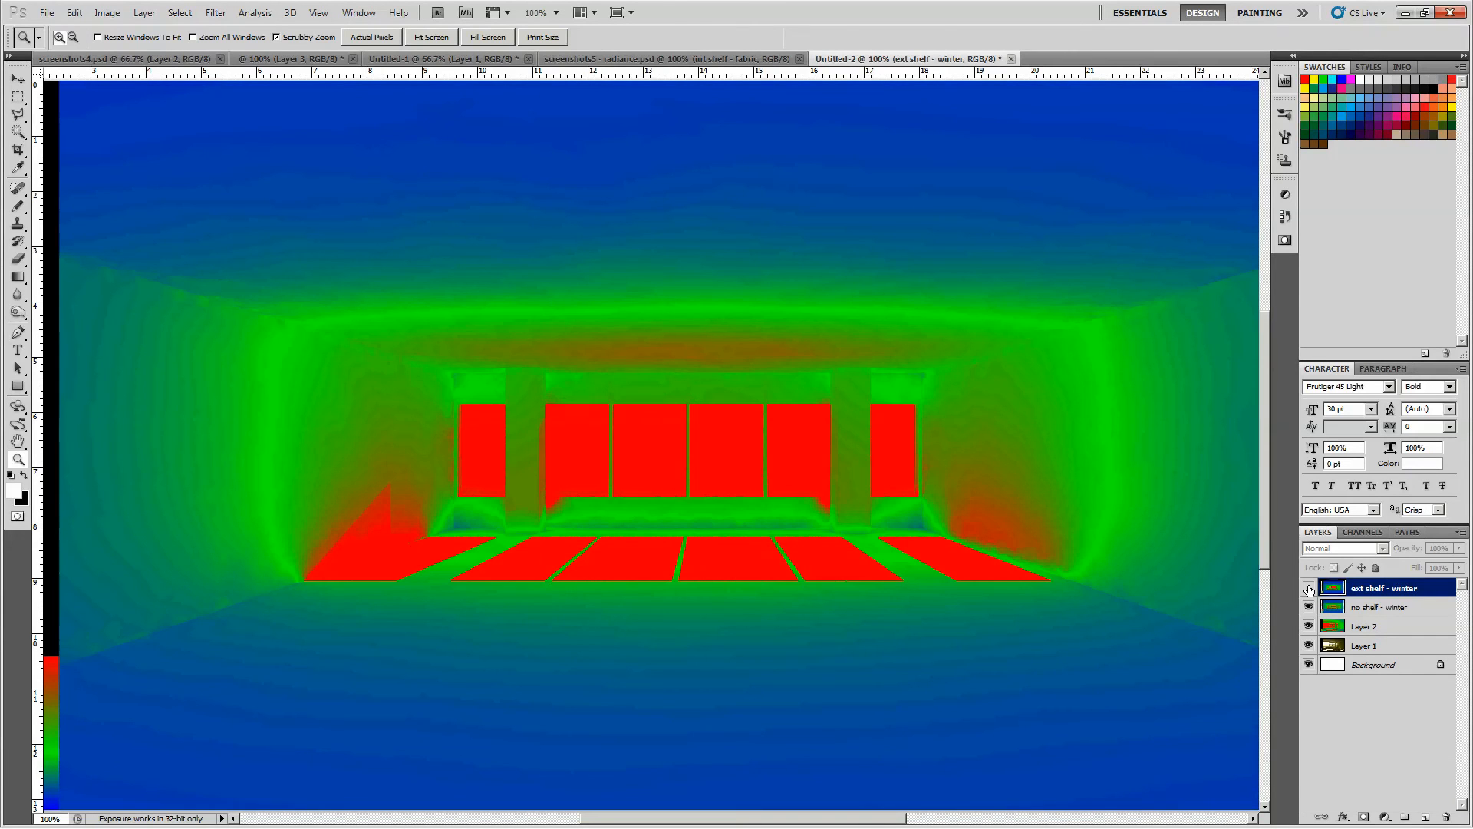
left_click(1309, 588)
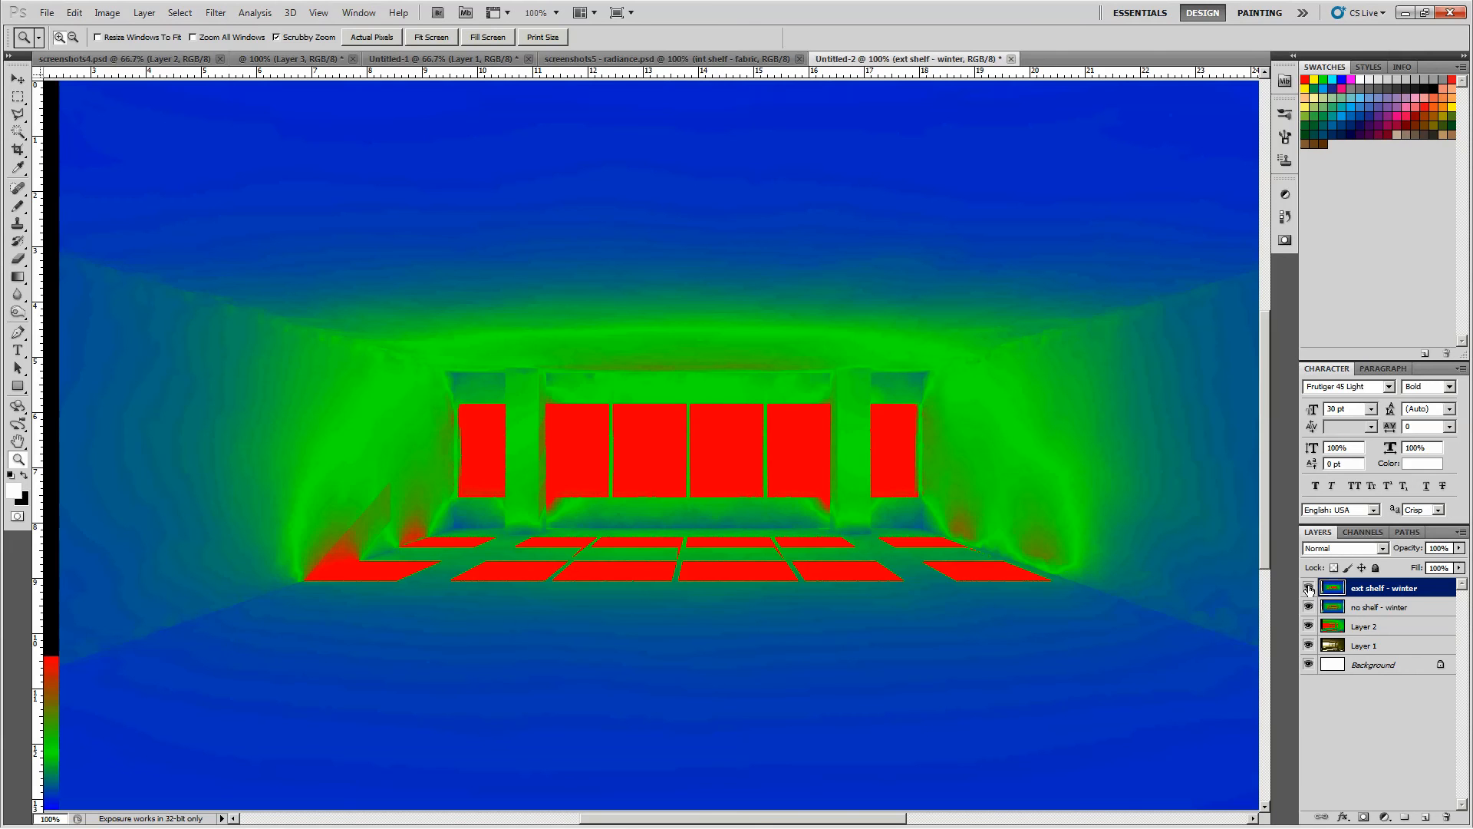
left_click(1309, 589)
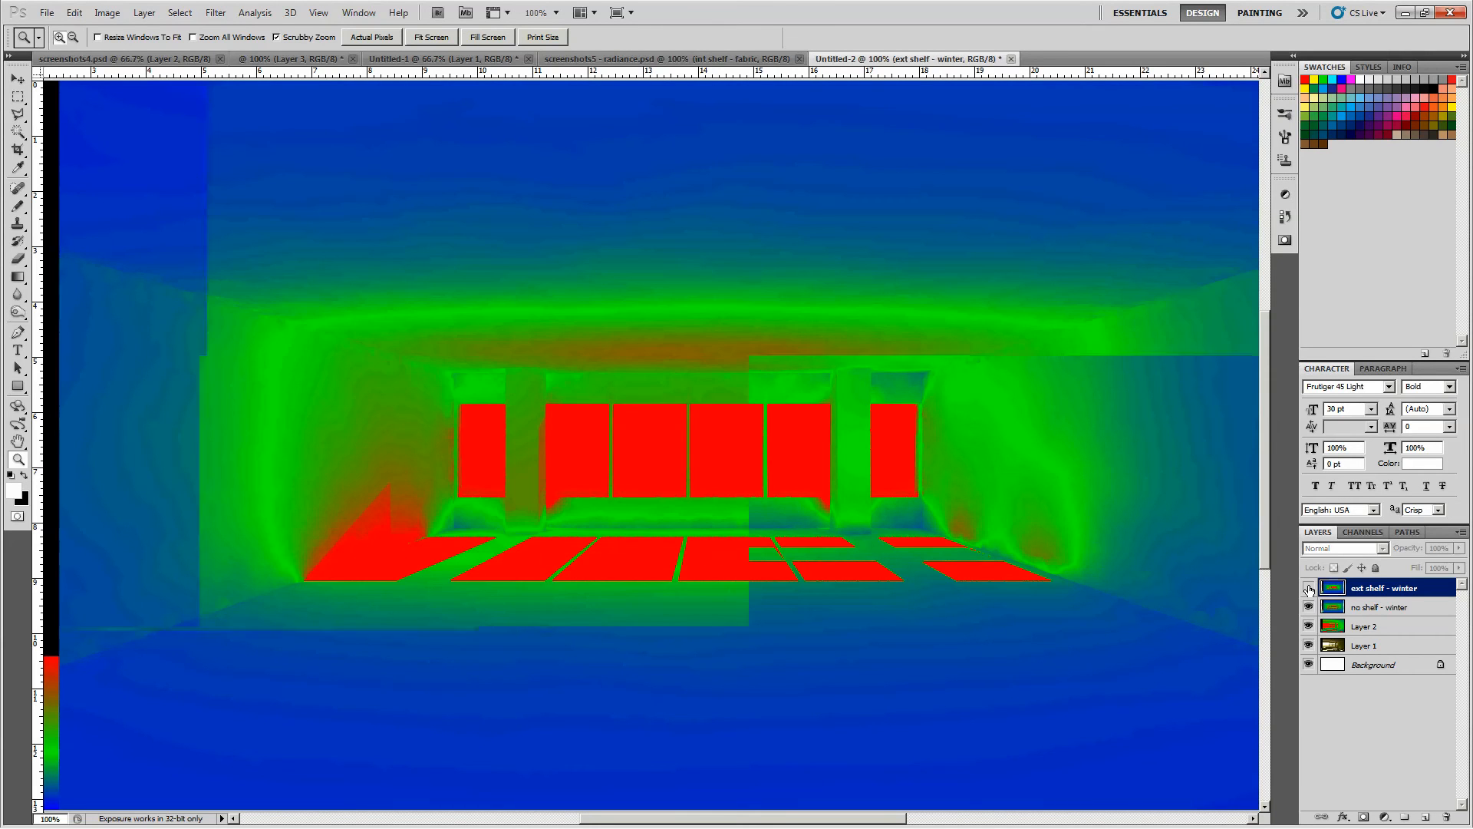
left_click(1309, 588)
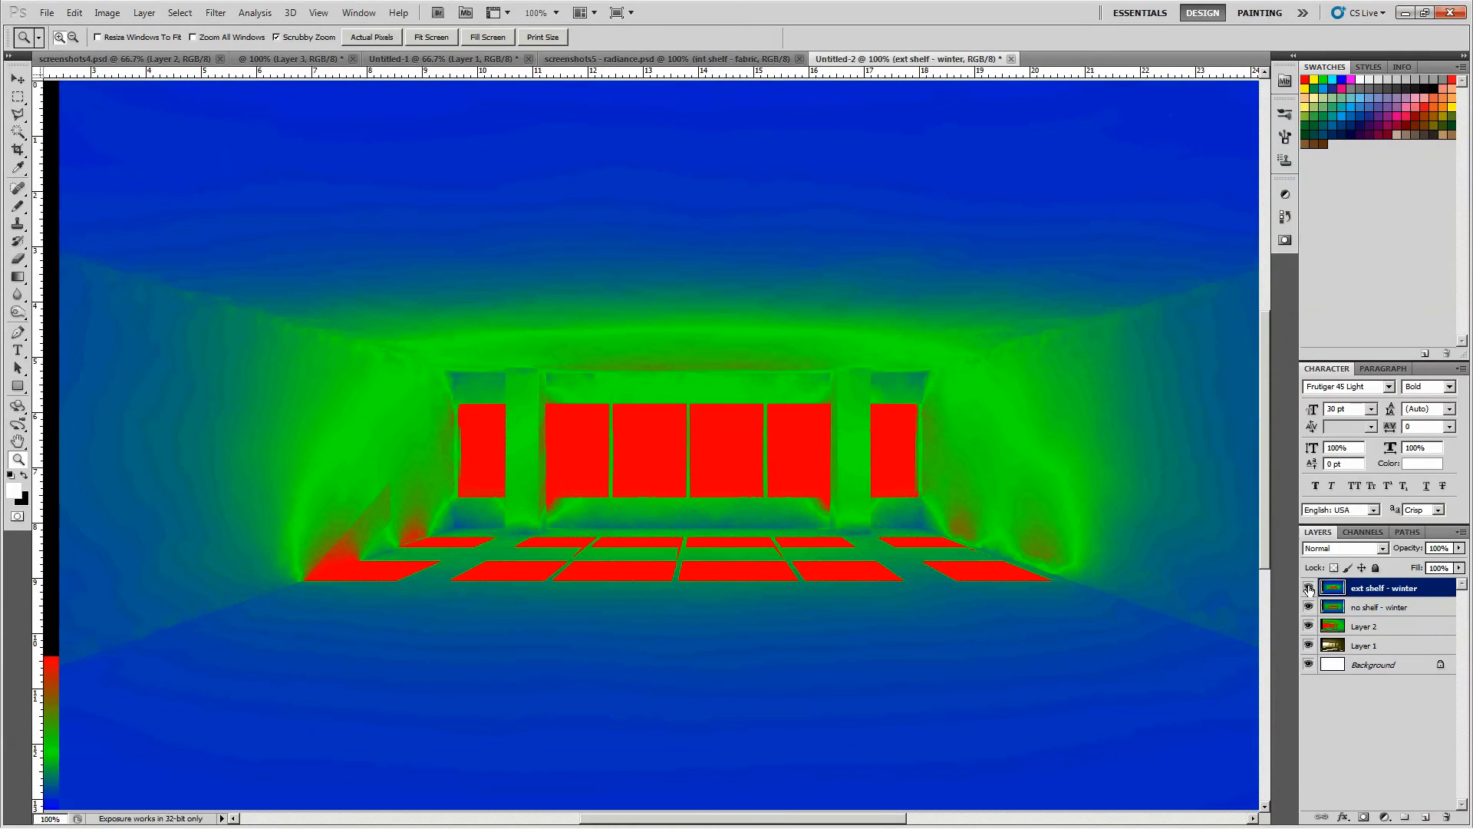
left_click(1309, 589)
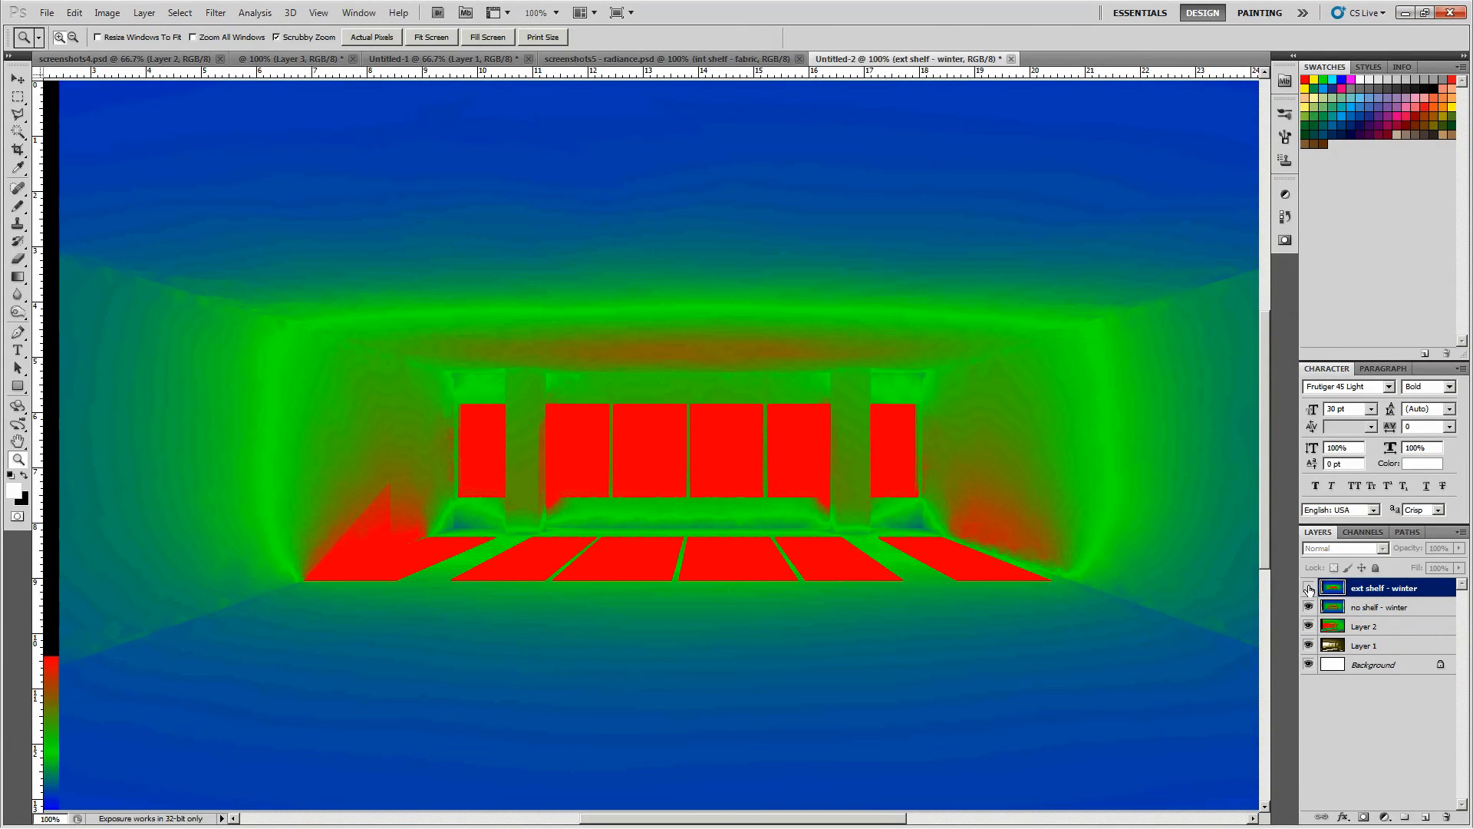
left_click(1309, 589)
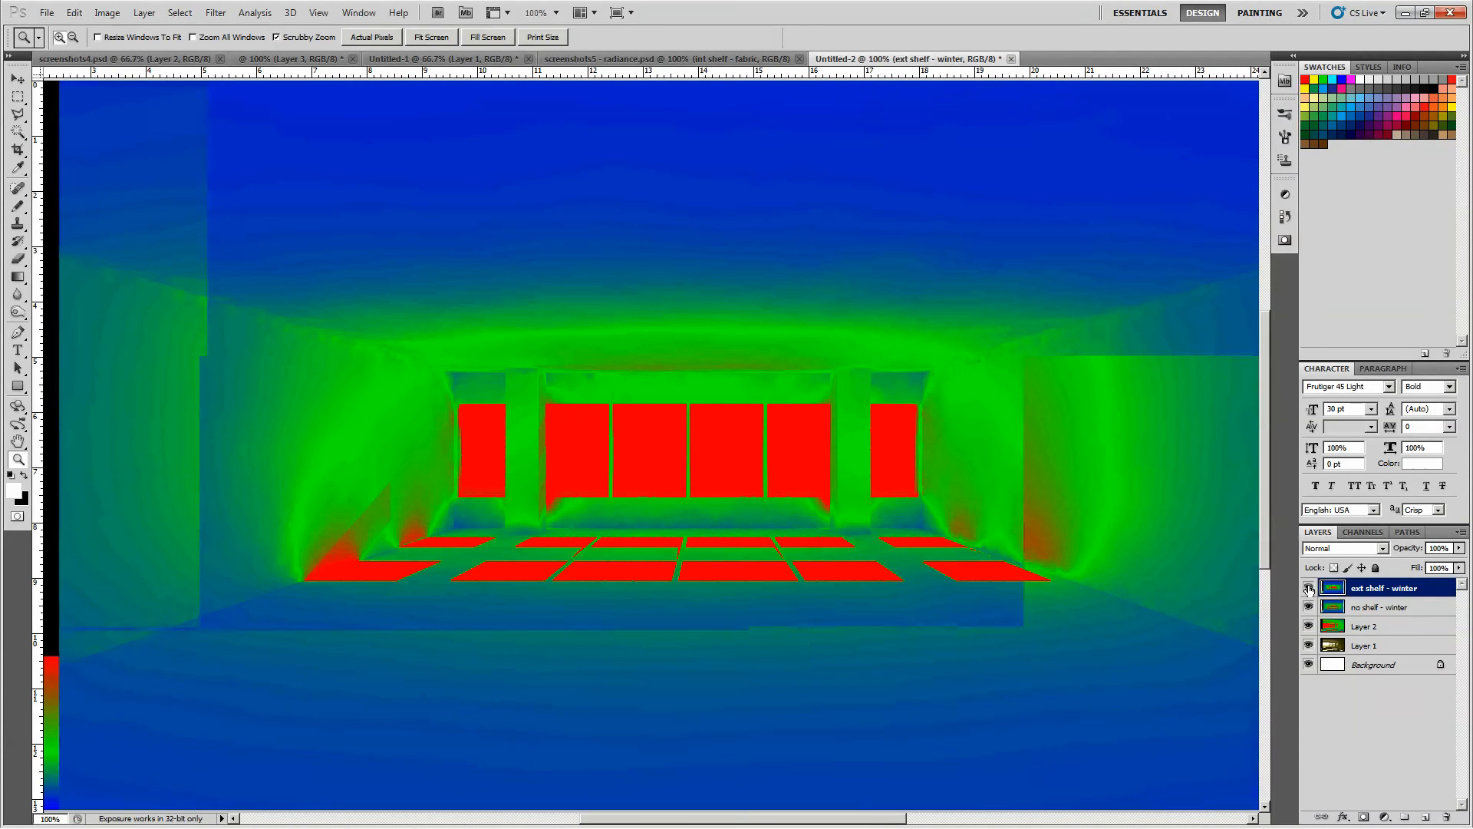
left_click(1309, 589)
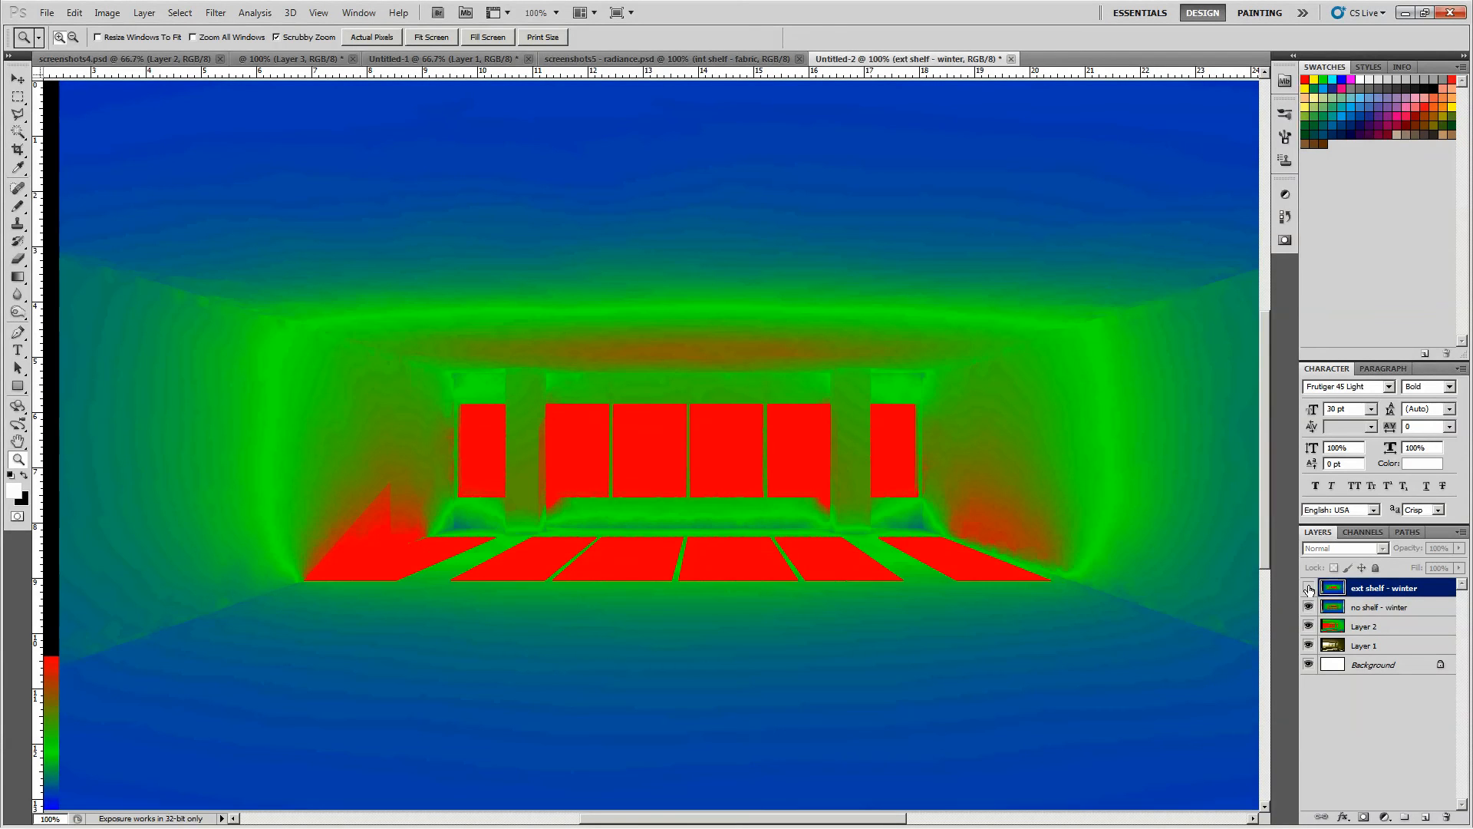
left_click(1309, 589)
left_click(1309, 588)
left_click(1309, 589)
left_click(1309, 589)
left_click(1309, 589)
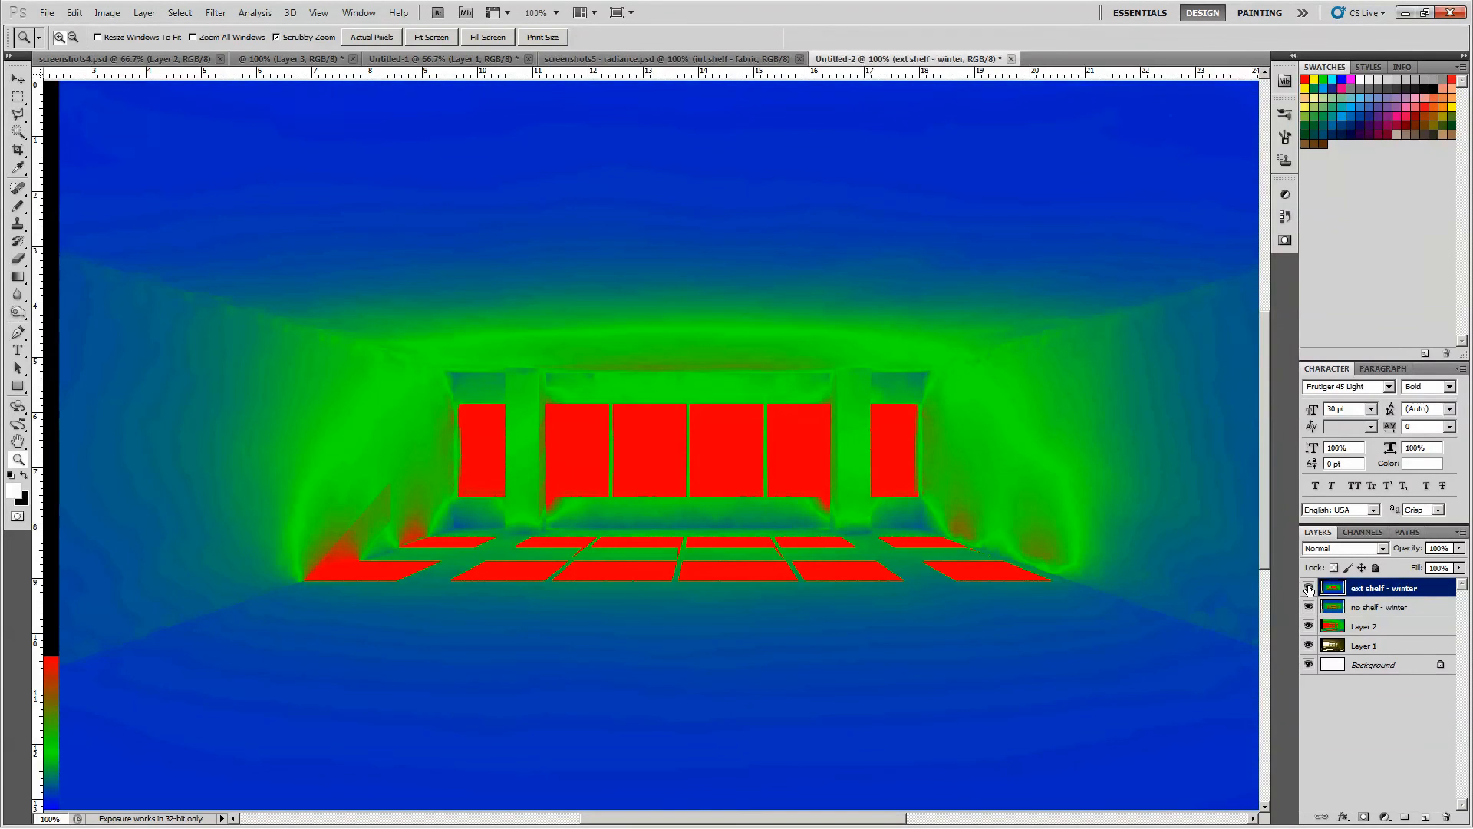
left_click(1309, 589)
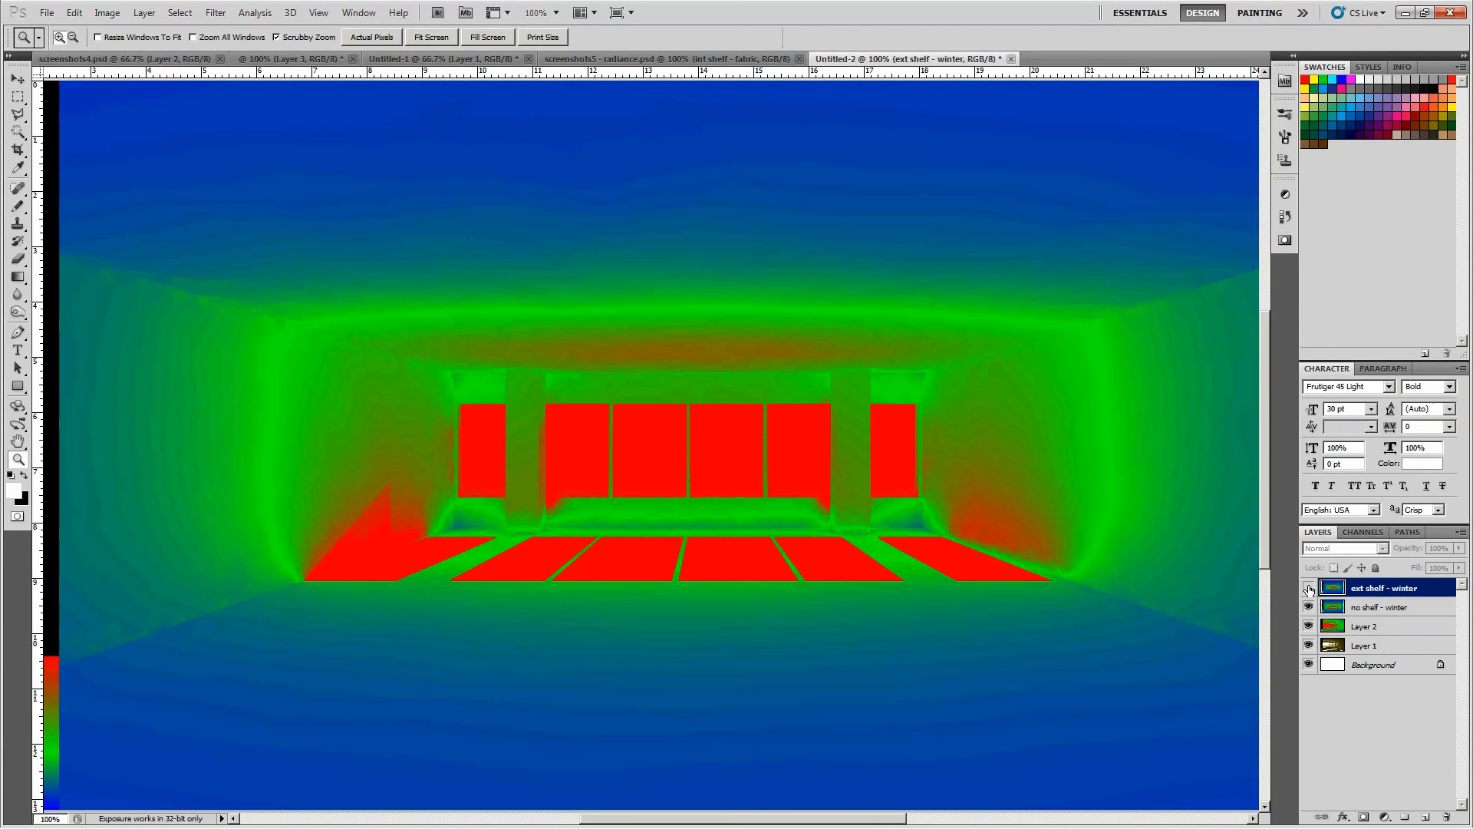
left_click(1309, 588)
left_click(1309, 588)
left_click(1309, 588)
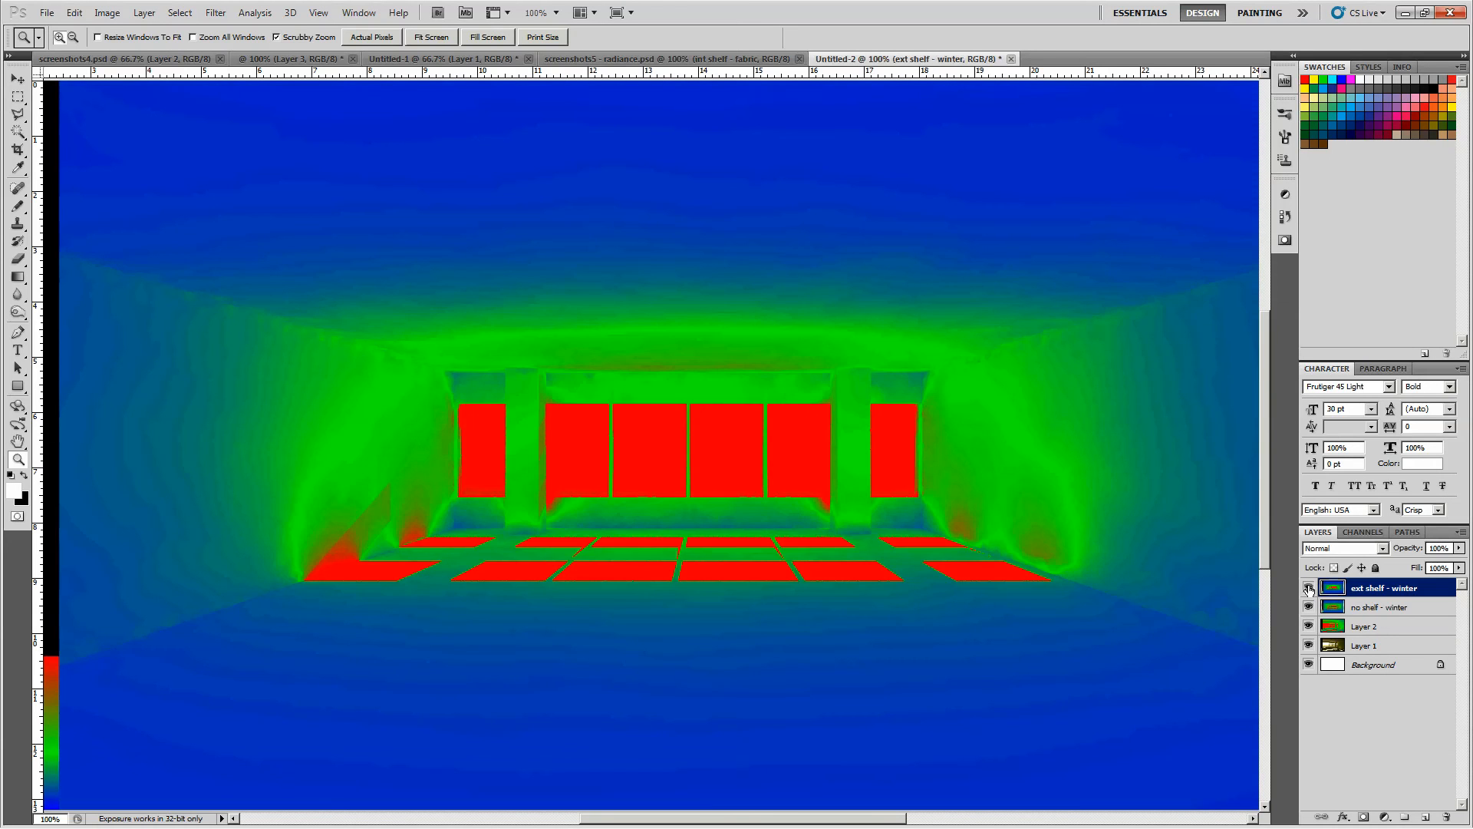
left_click(1309, 589)
left_click(1309, 589)
left_click(1309, 589)
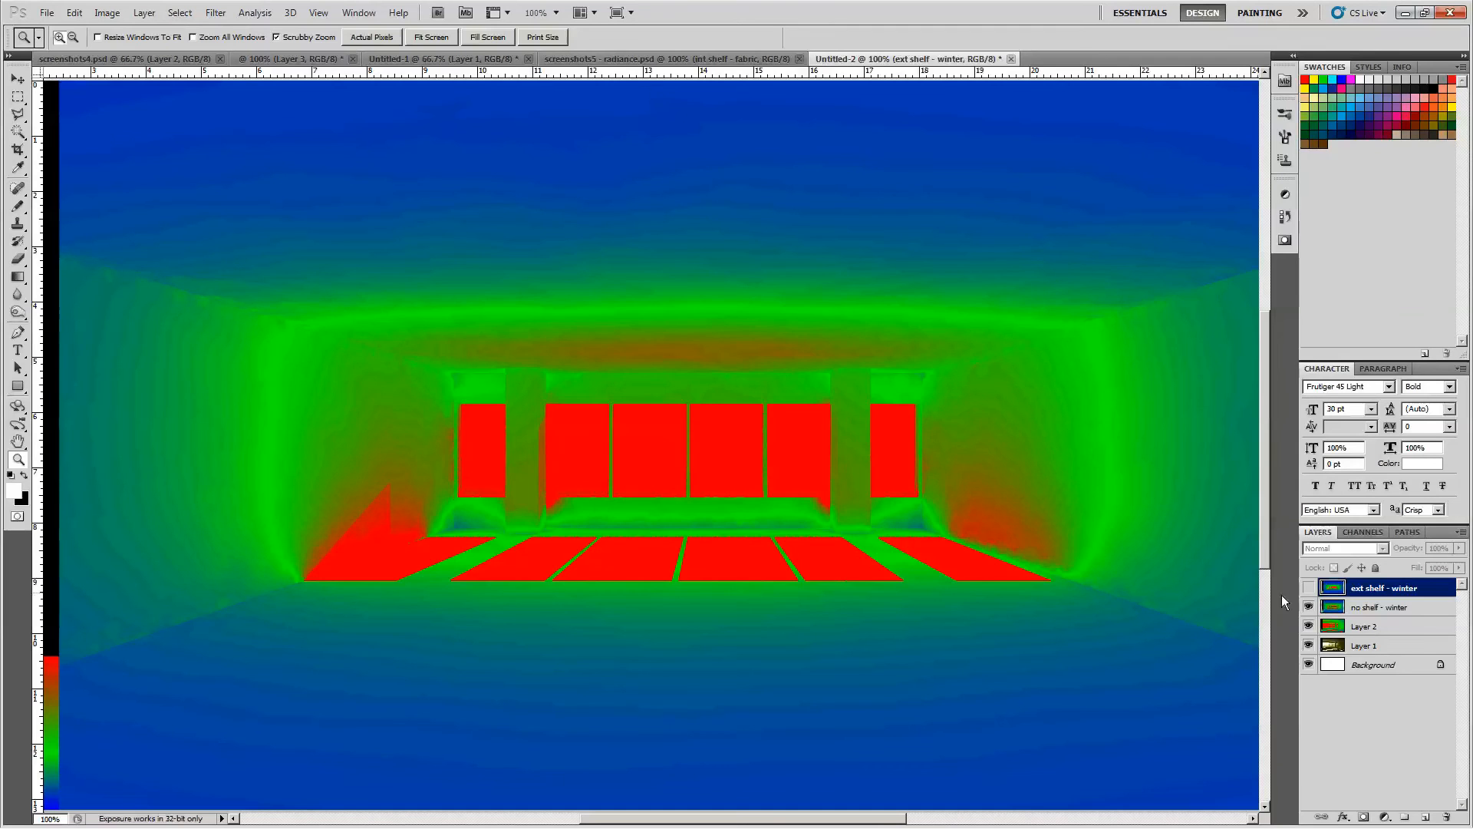
left_click(1309, 586)
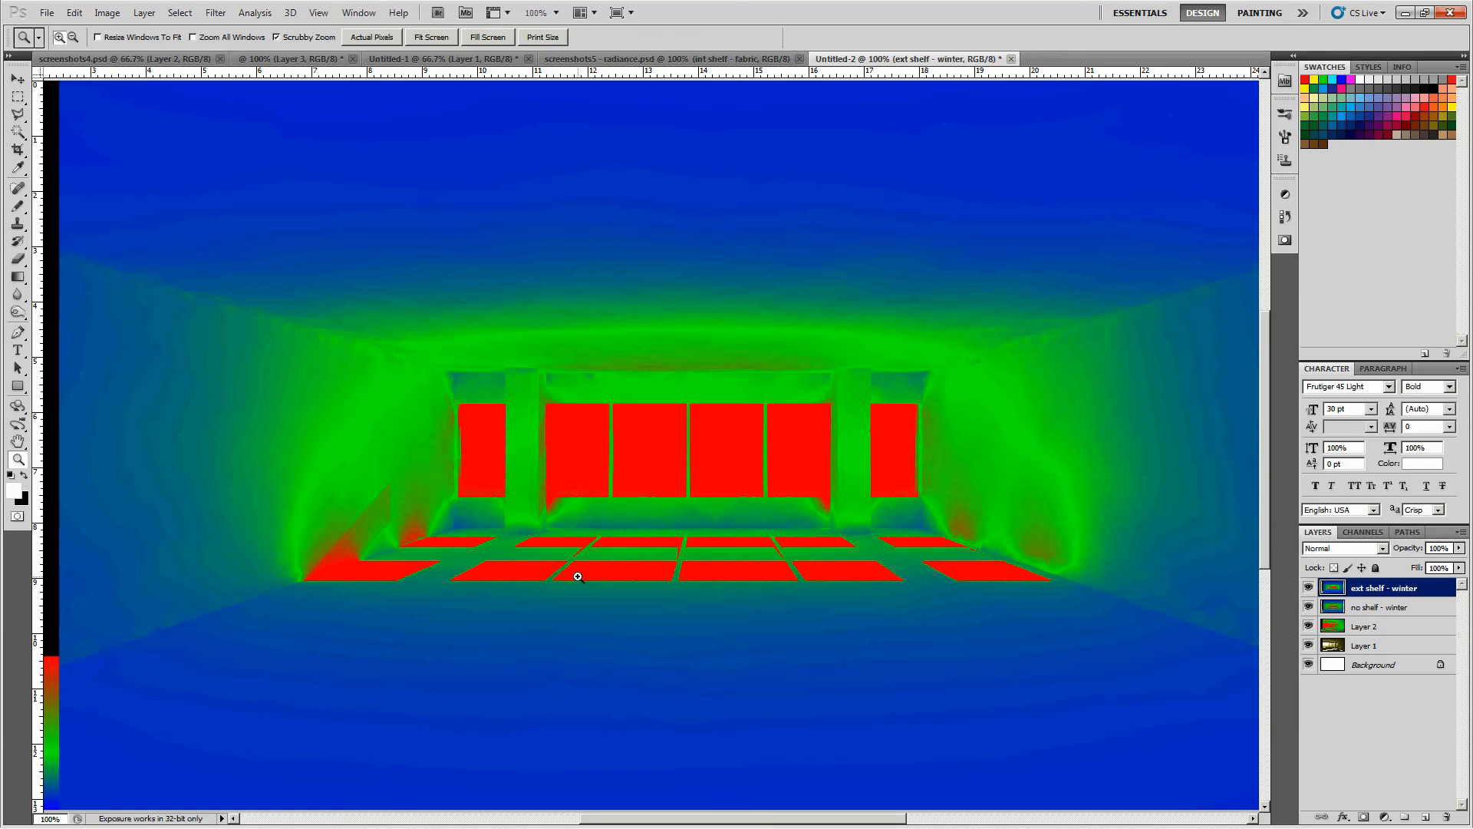
- Switch to Ecotect, show the LIGHTSHELF_INT zone and hide the LIGHTSHELF_EXT zone
mouse_move(263, 826)
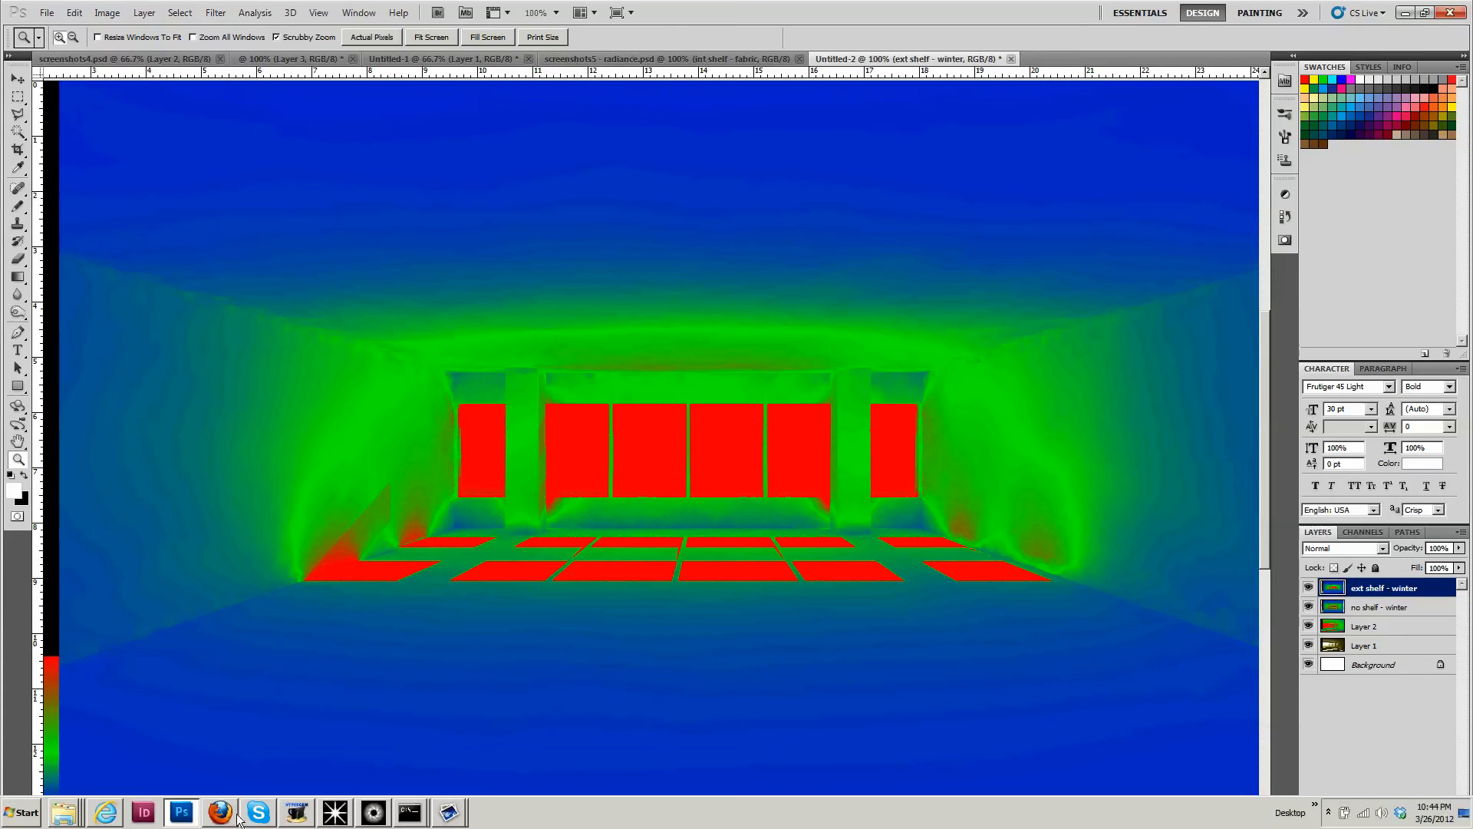
left_click(334, 812)
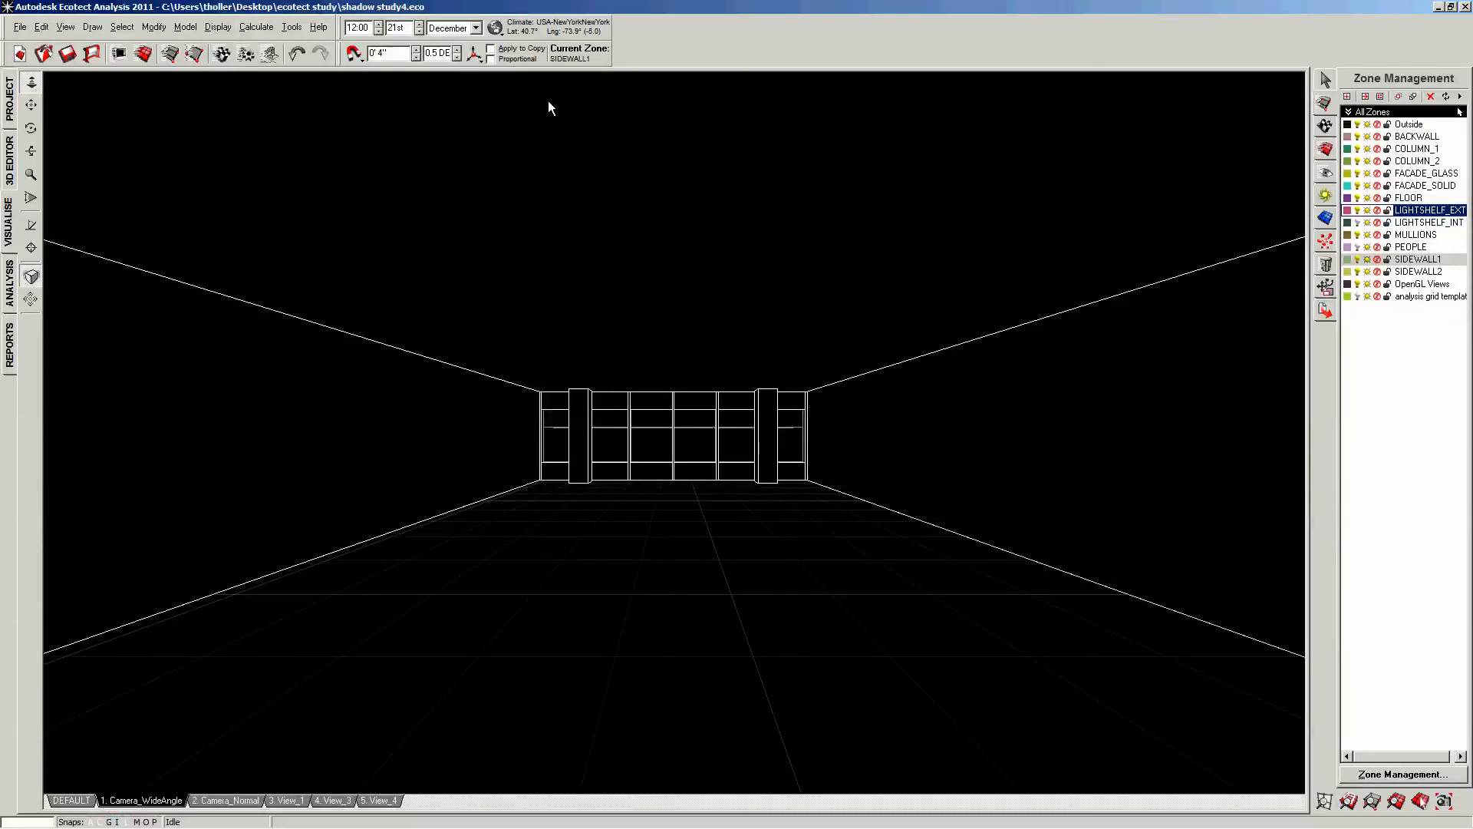
left_click(1357, 223)
left_click(1357, 211)
- Export a Radiance lighting analysis with the existing settings, reload the updated project in Radiance Control Panel and render all views
left_click(257, 27)
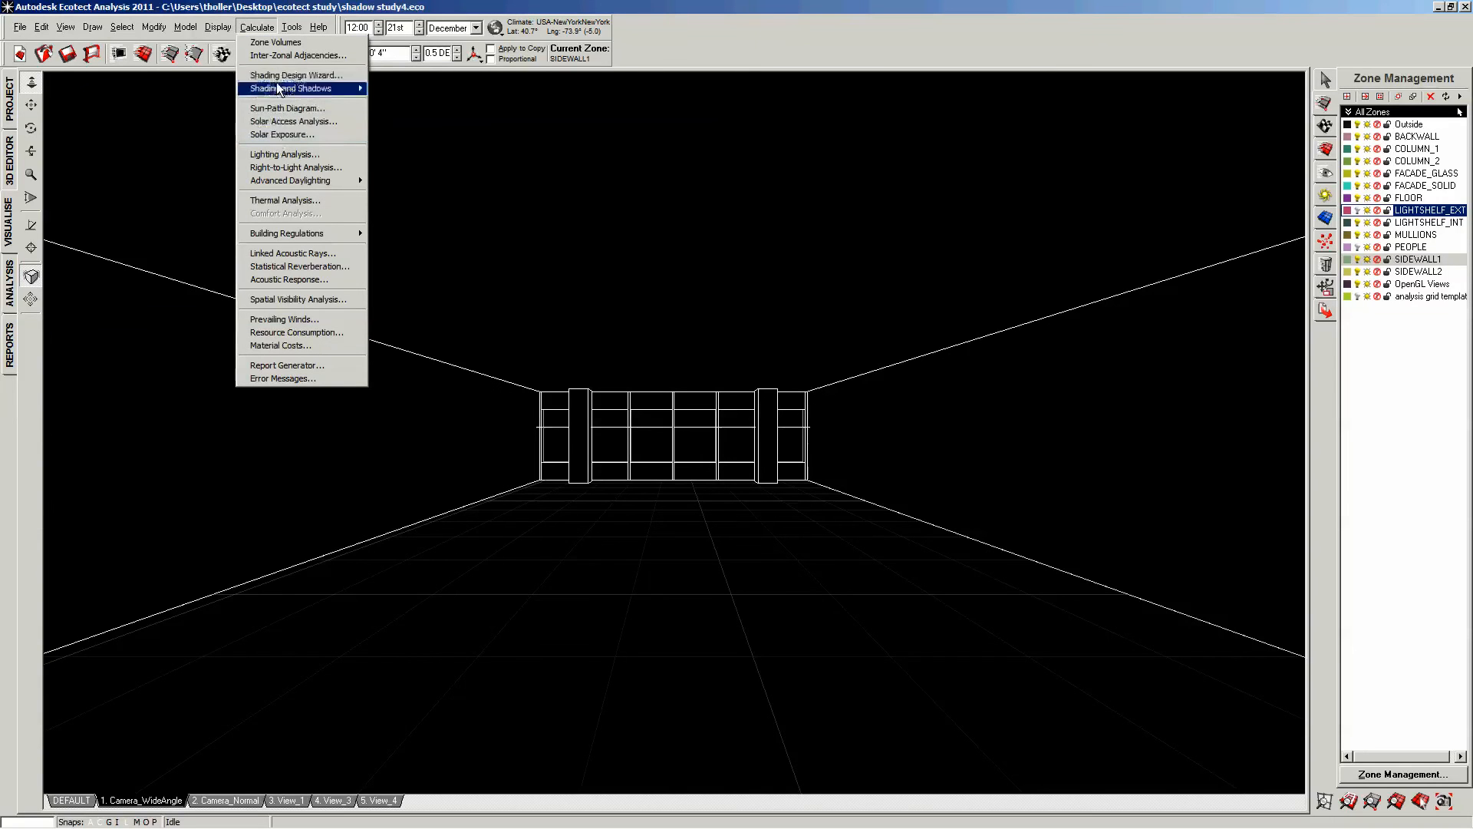
left_click(278, 156)
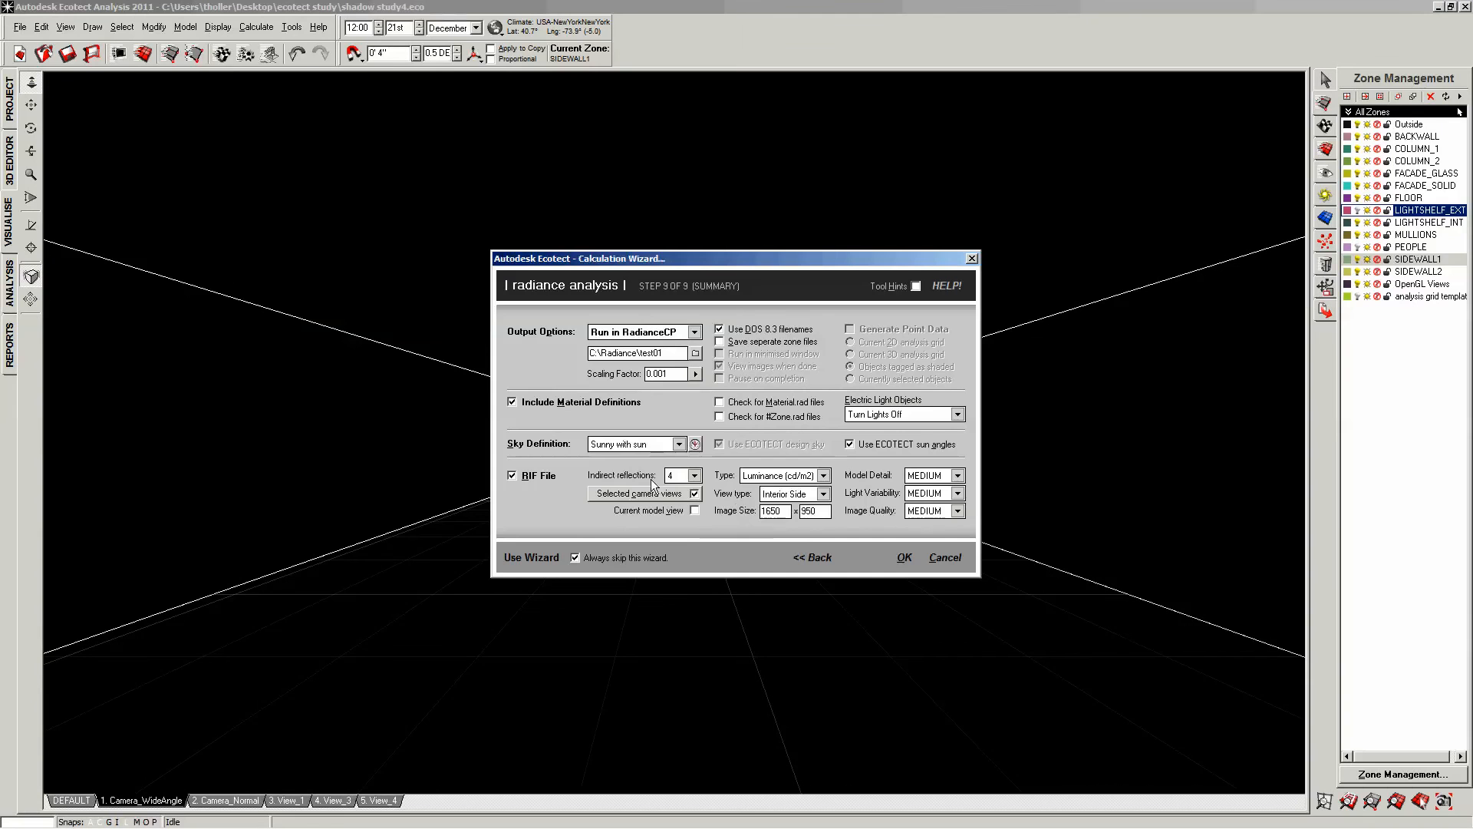
left_click(905, 558)
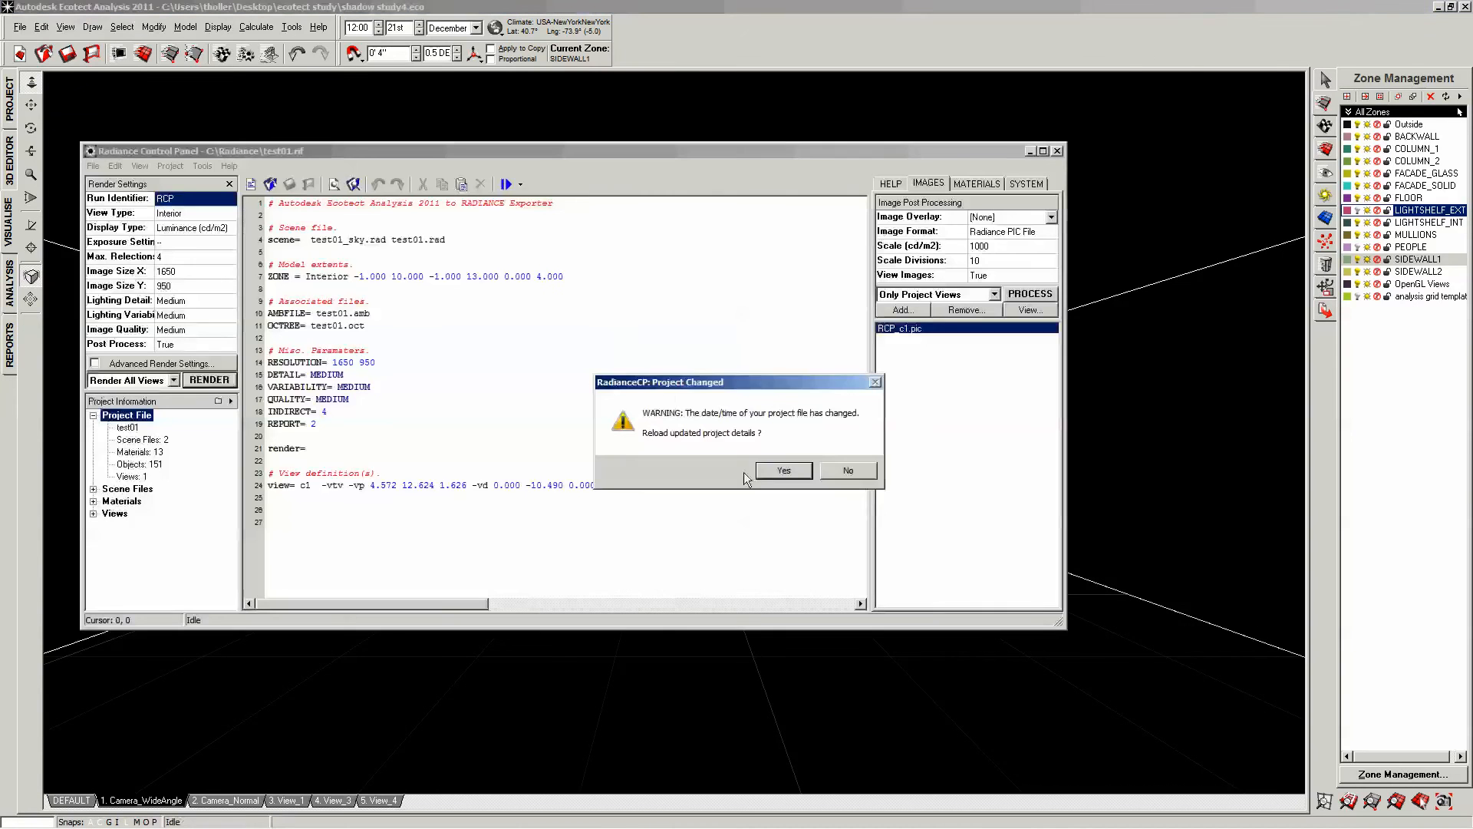
left_click(775, 467)
left_click(220, 380)
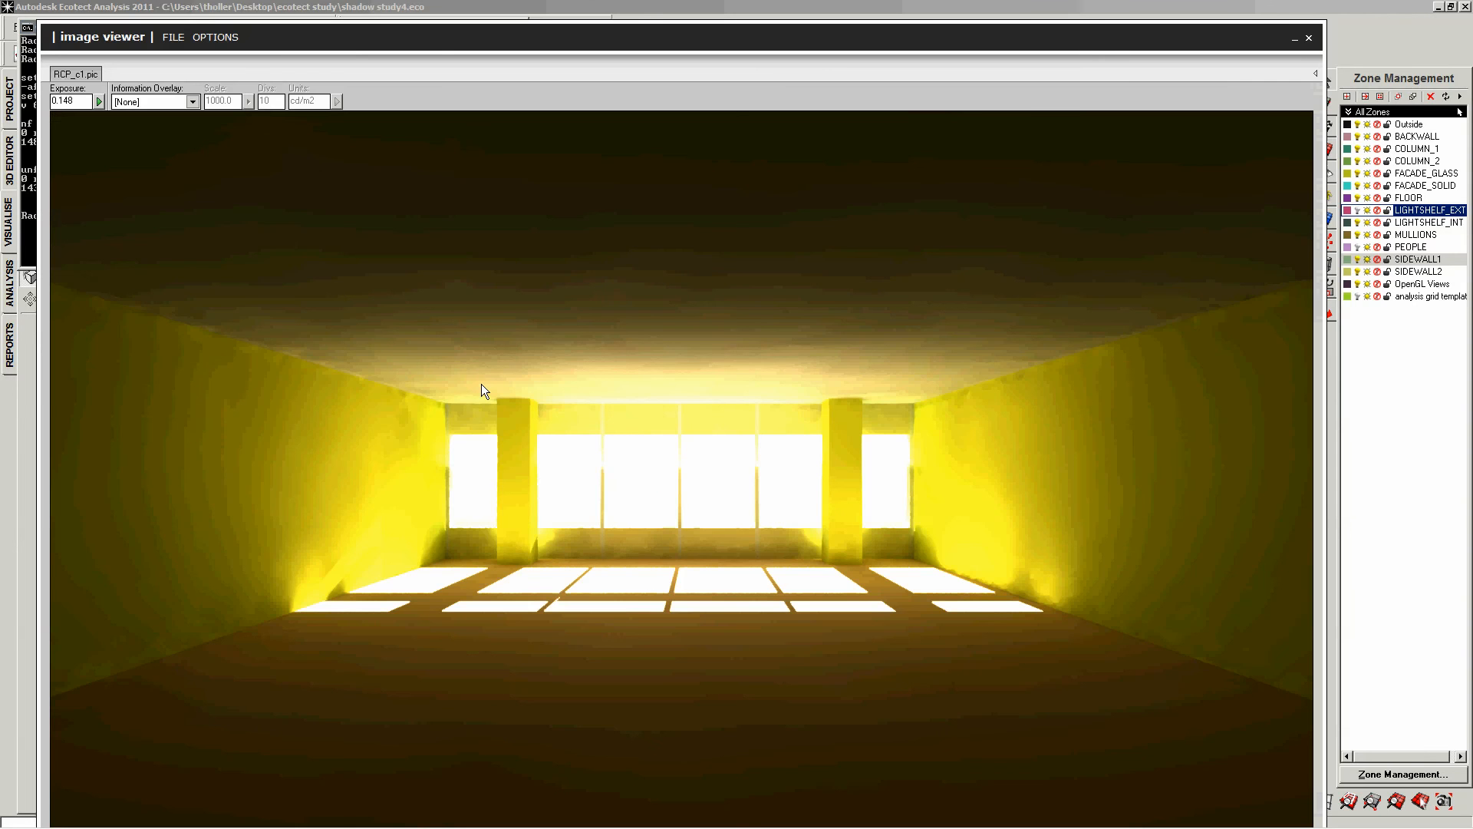
- Apply a False Colour overlay with a 2000 cd/m2 scale to the render with the interior light shelf
left_click(192, 102)
left_click(158, 156)
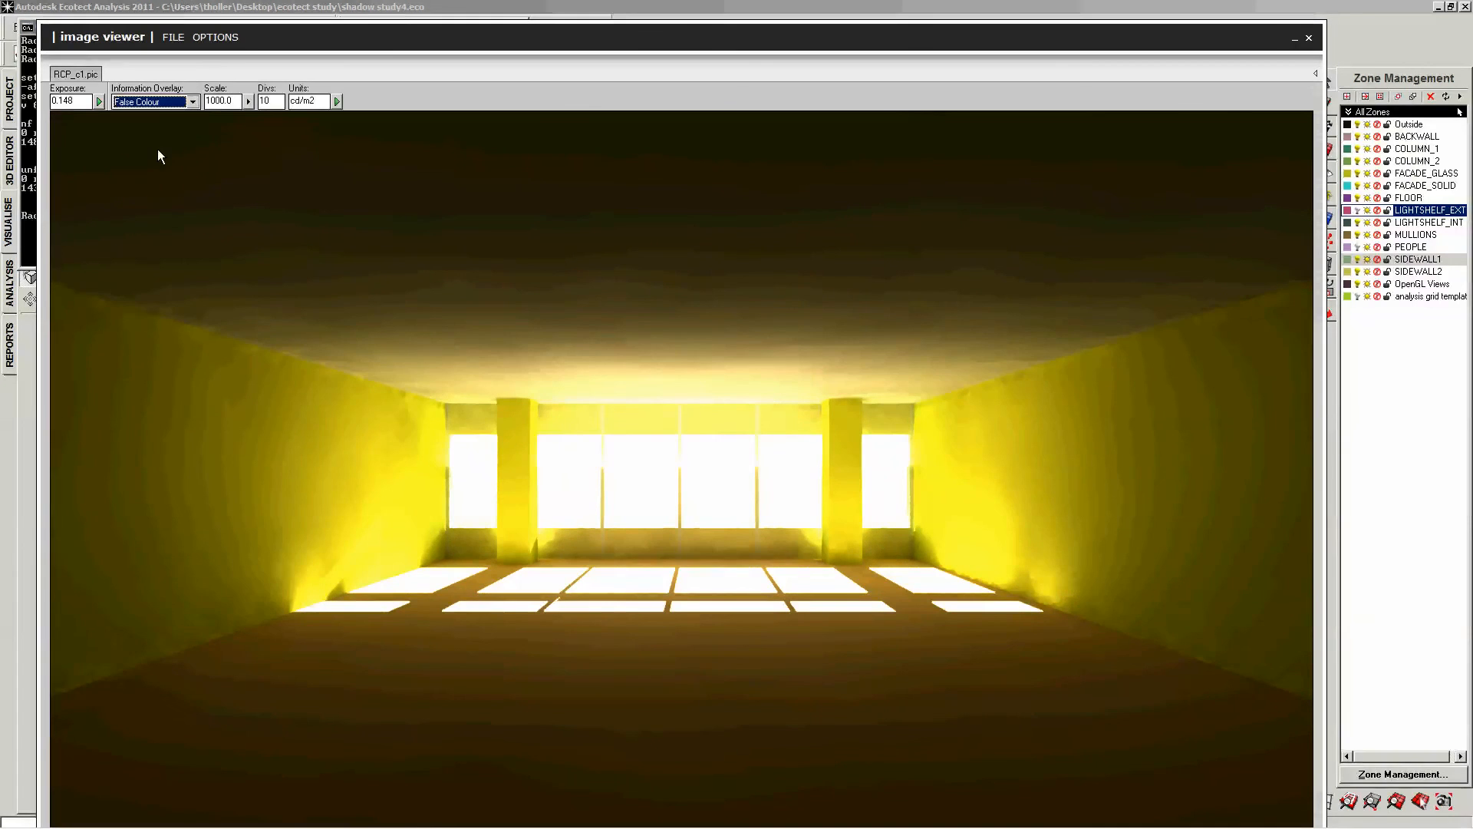
left_click(248, 101)
left_click(193, 116)
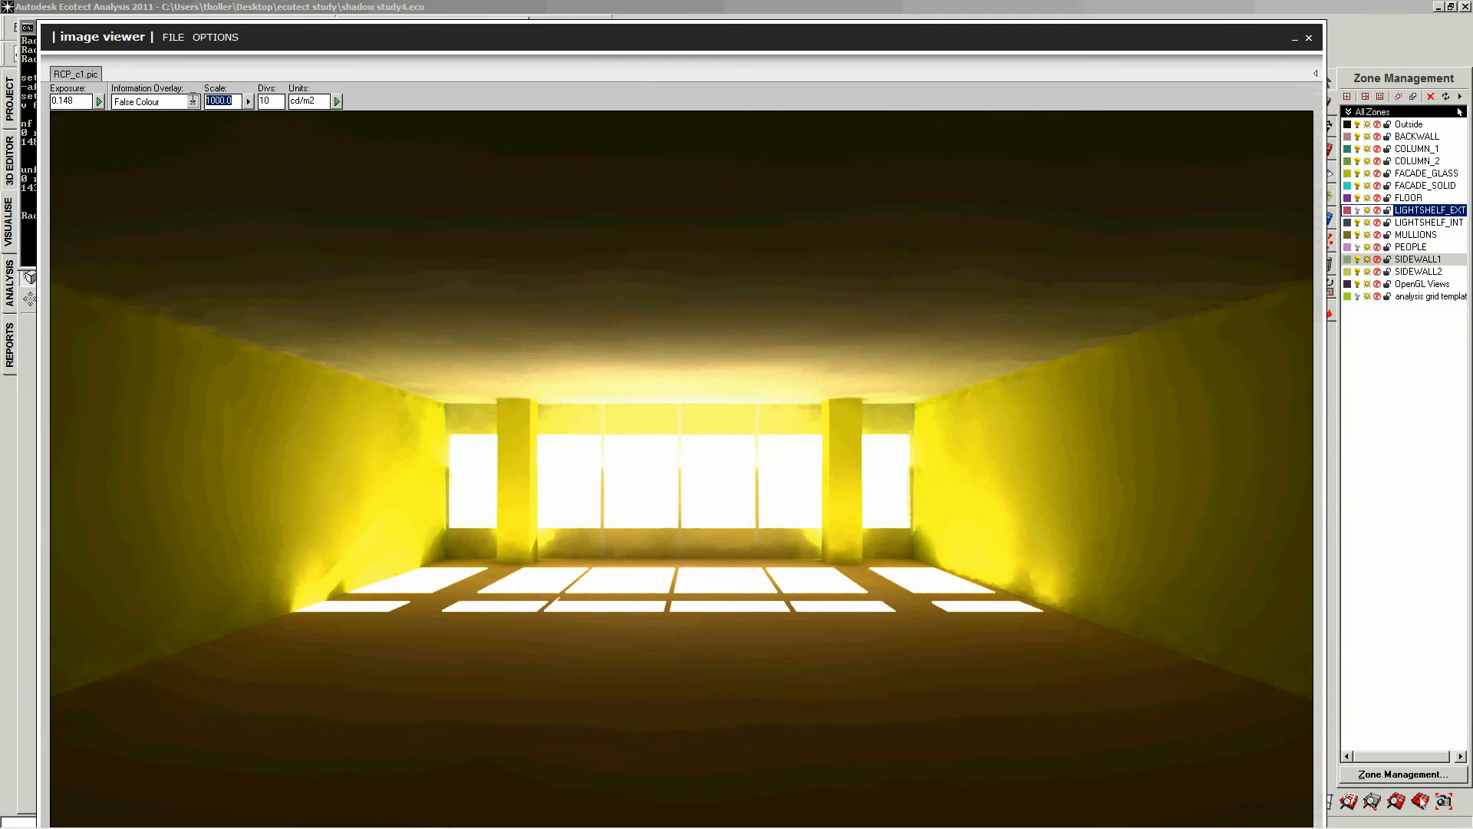
type("2000")
left_click(337, 101)
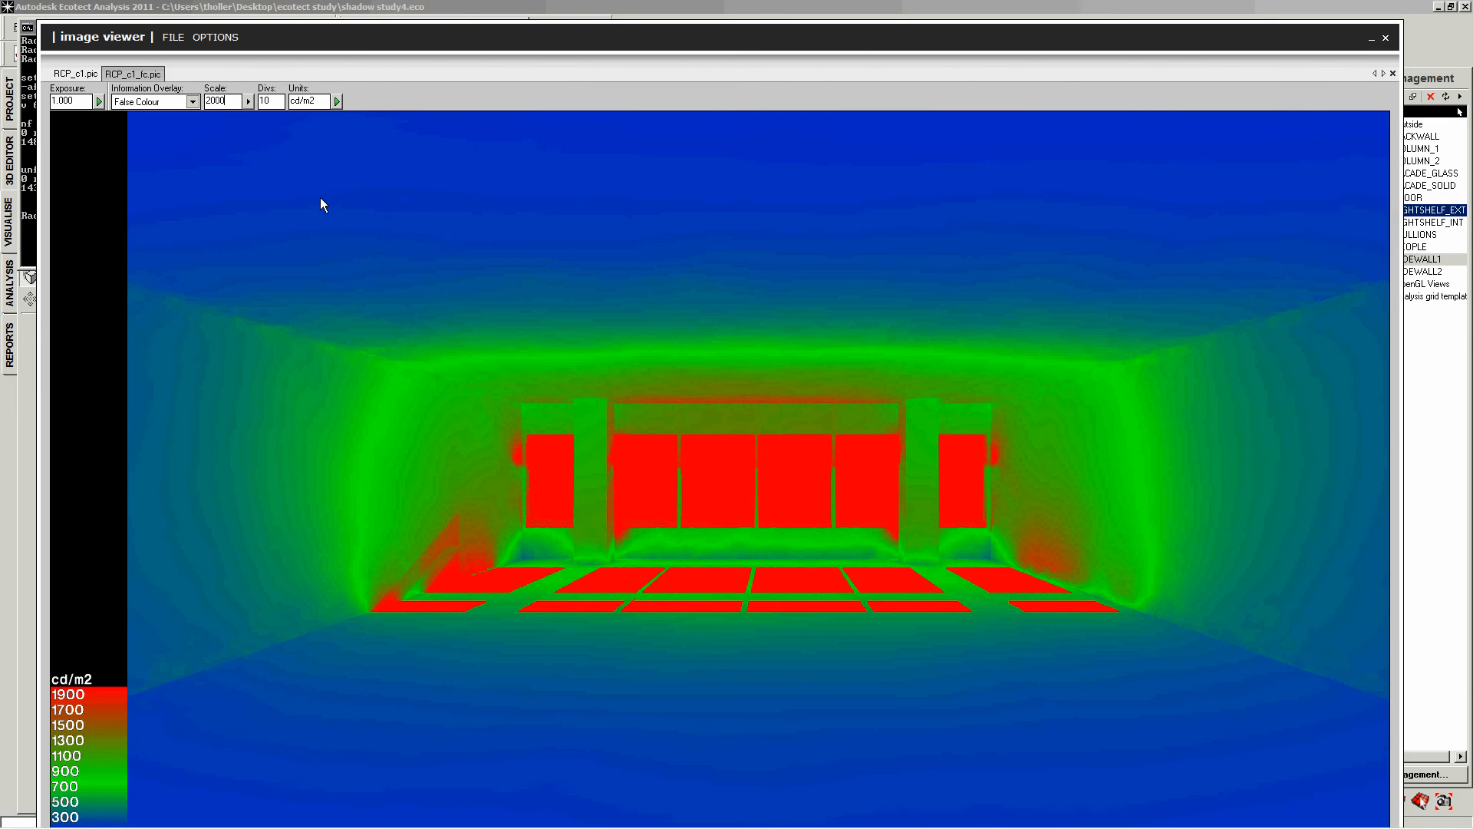
- Try a 4000 cd/m2 false colour scale on the interior-shelf render and return the scale to 2000 cd/m2
left_click_drag(230, 100, 156, 102)
type("400")
left_click(336, 101)
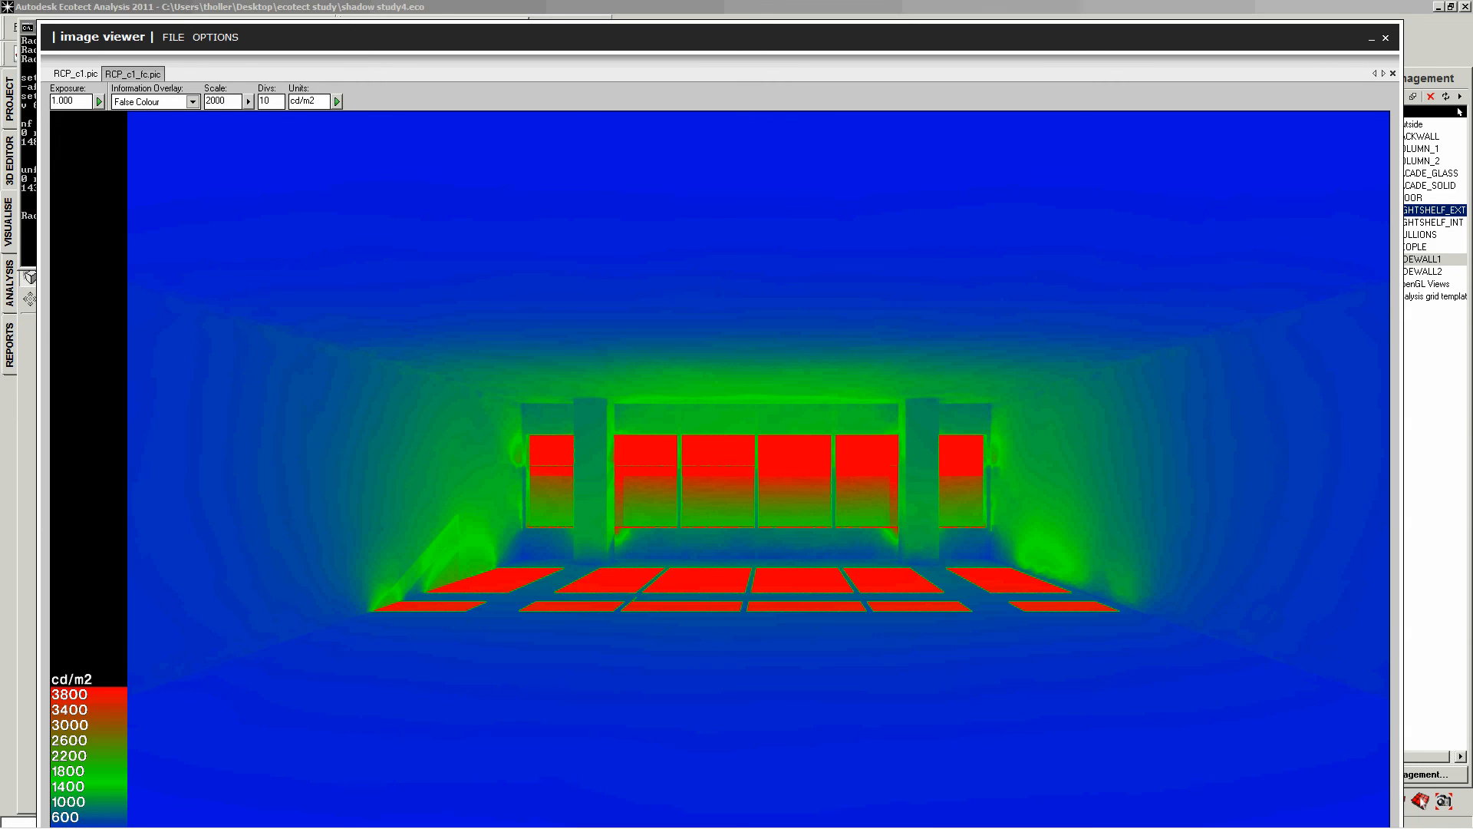
left_click(337, 101)
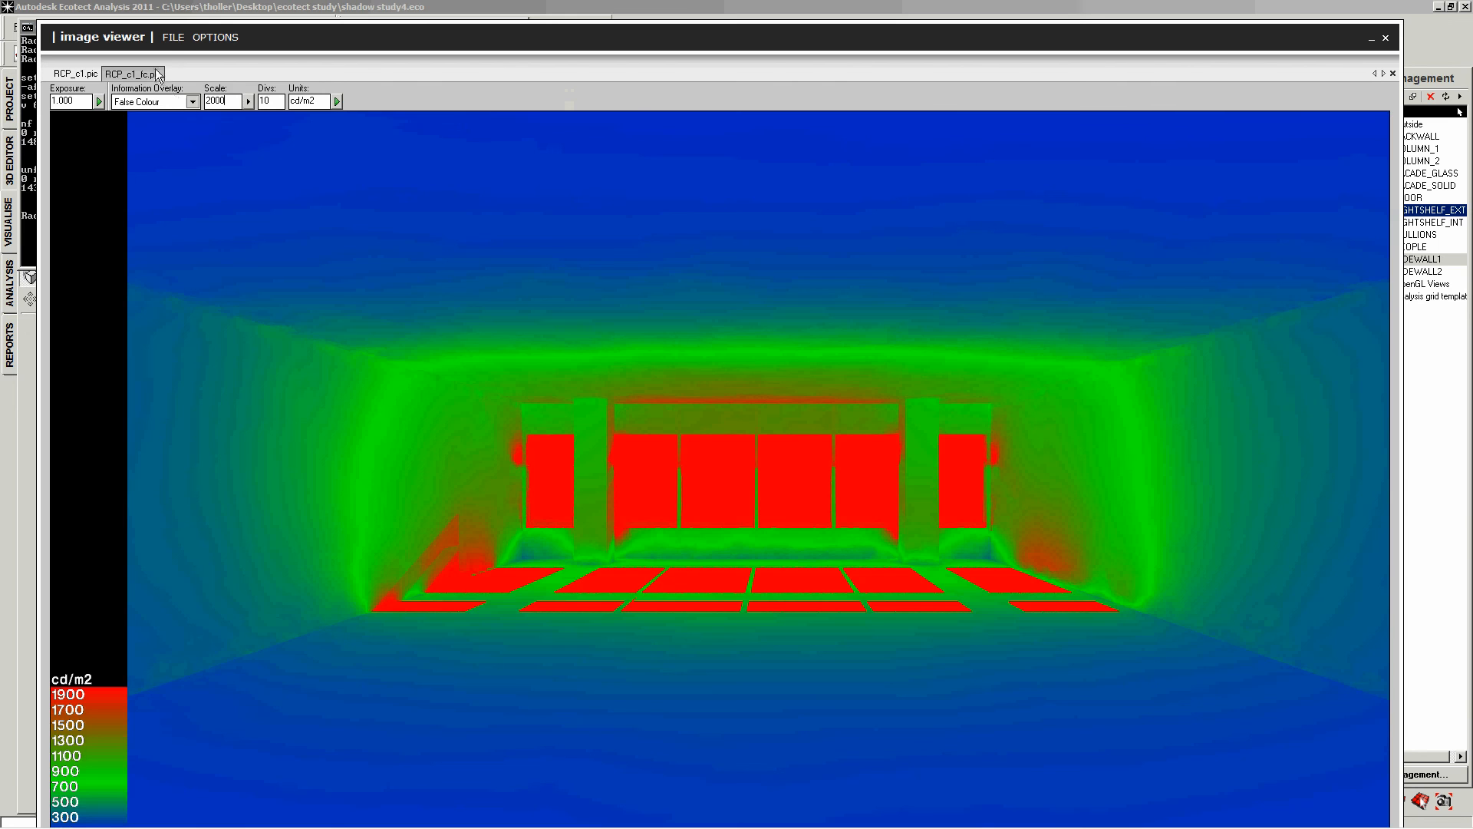
- Copy the interior-shelf false colour image to the clipboard and paste it above the "ext shelf - winter" layer in Photoshop
left_click(173, 37)
left_click(196, 92)
key("alt+Tab")
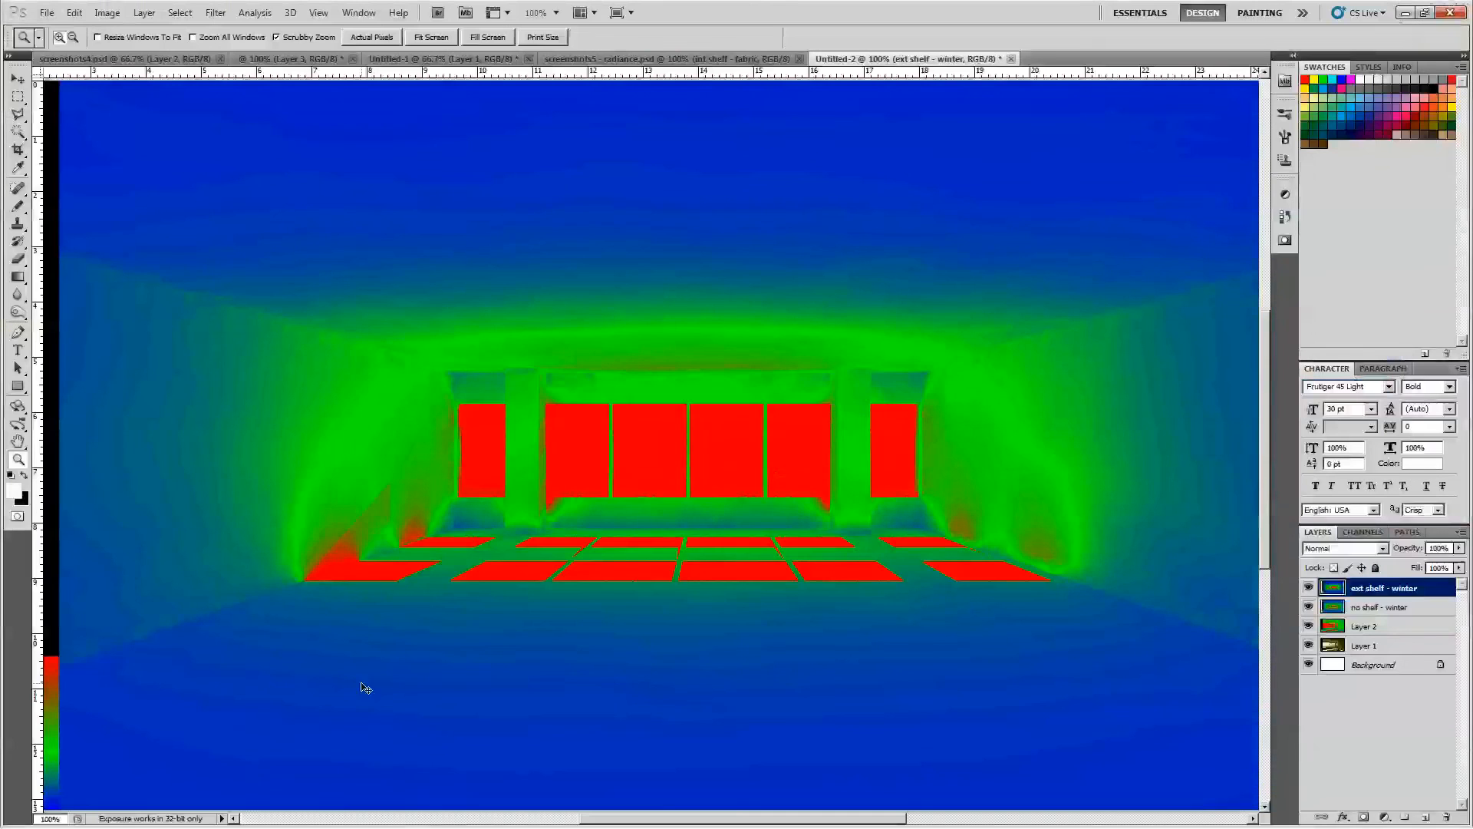
key("ctrl+v")
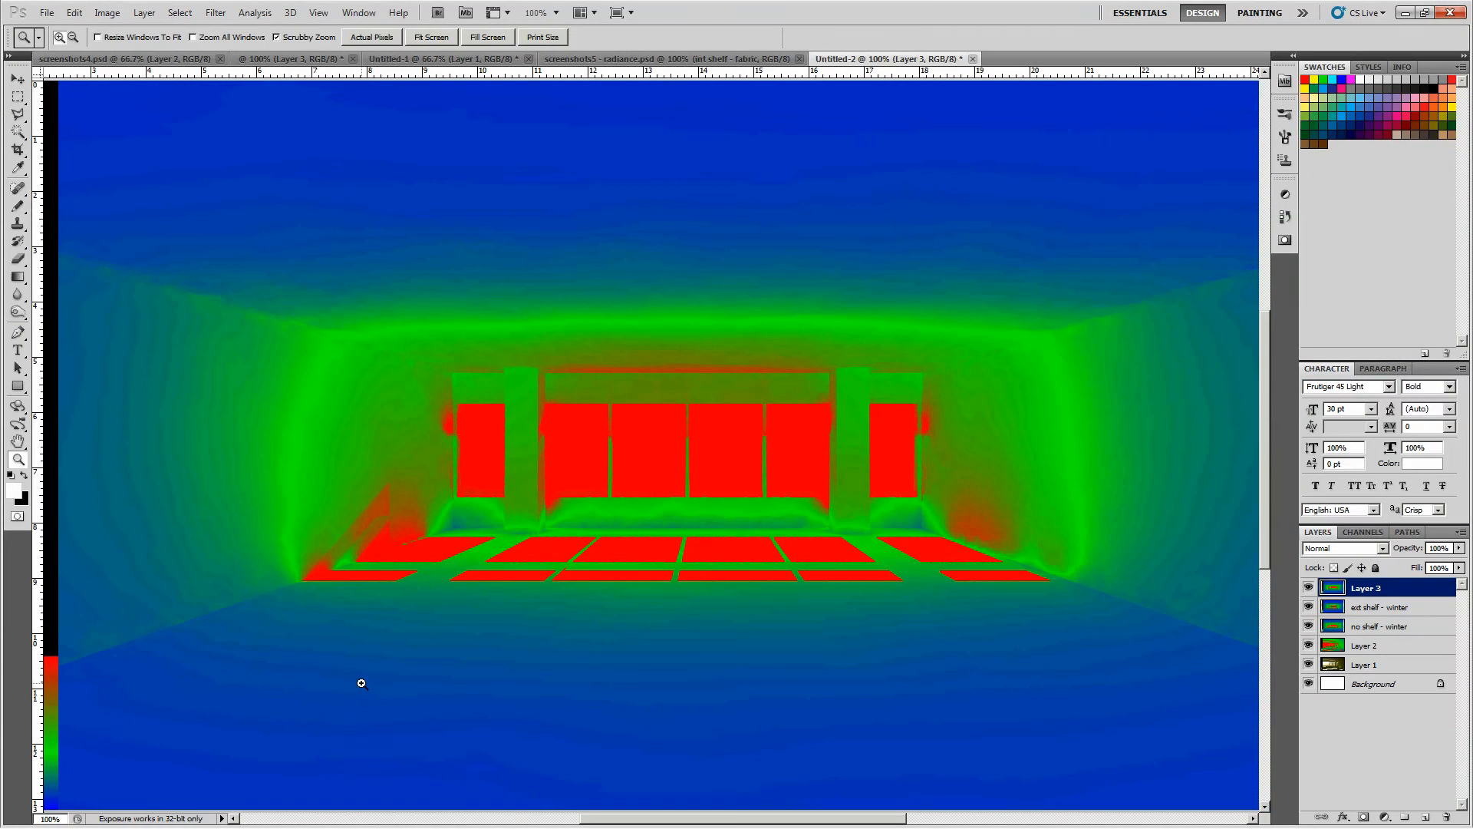
- Rename the pasted interior-shelf layer as "int shelf - winter"
double_click(1379, 590)
type("int shelf - winter")
key("Return")
- Compare the interior and exterior shelf false colour images by repeatedly toggling the visibility of the "int shelf - winter" layer
right_click(689, 457)
left_click(710, 474)
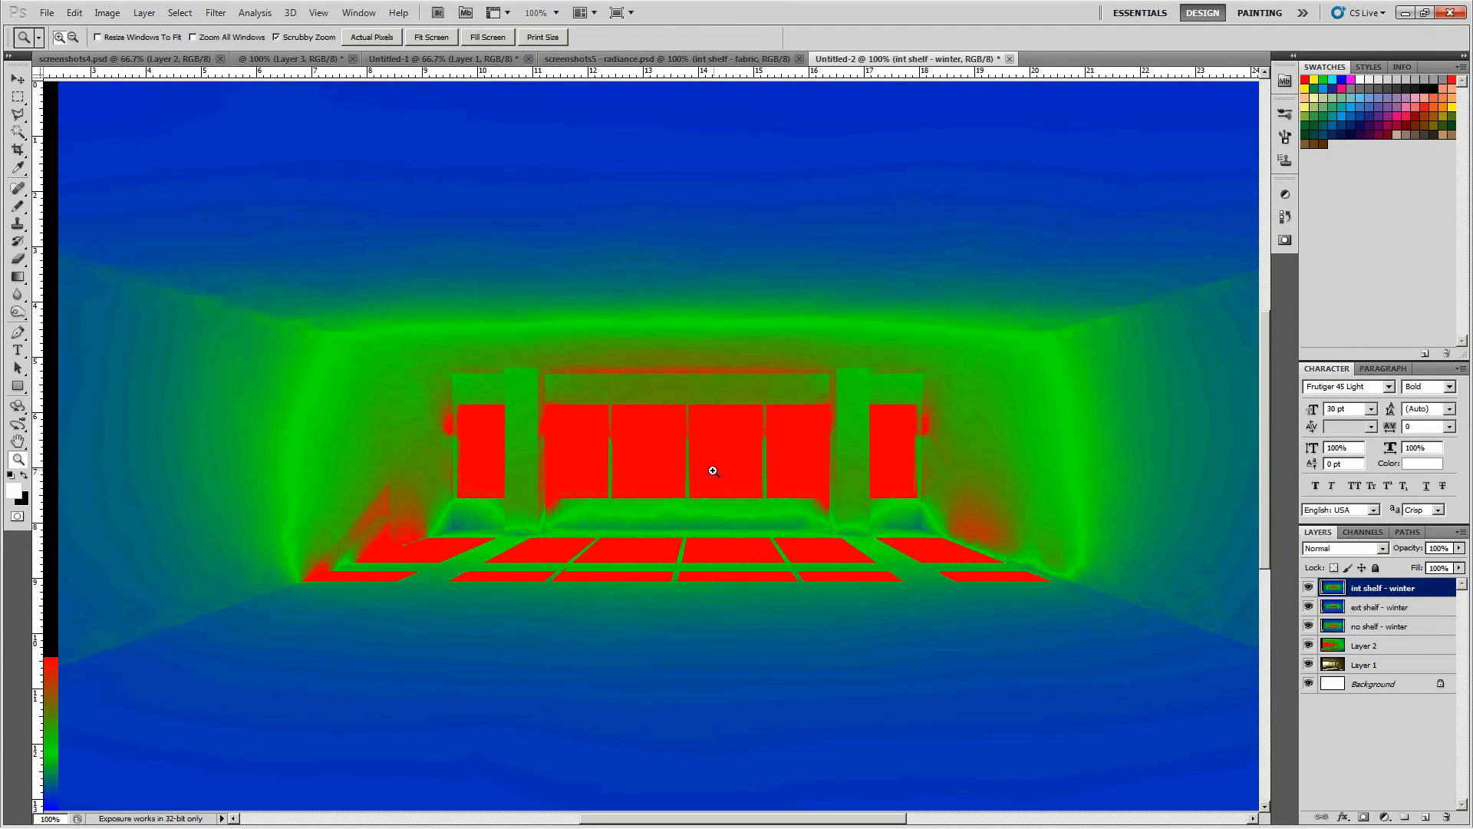
left_click(1308, 588)
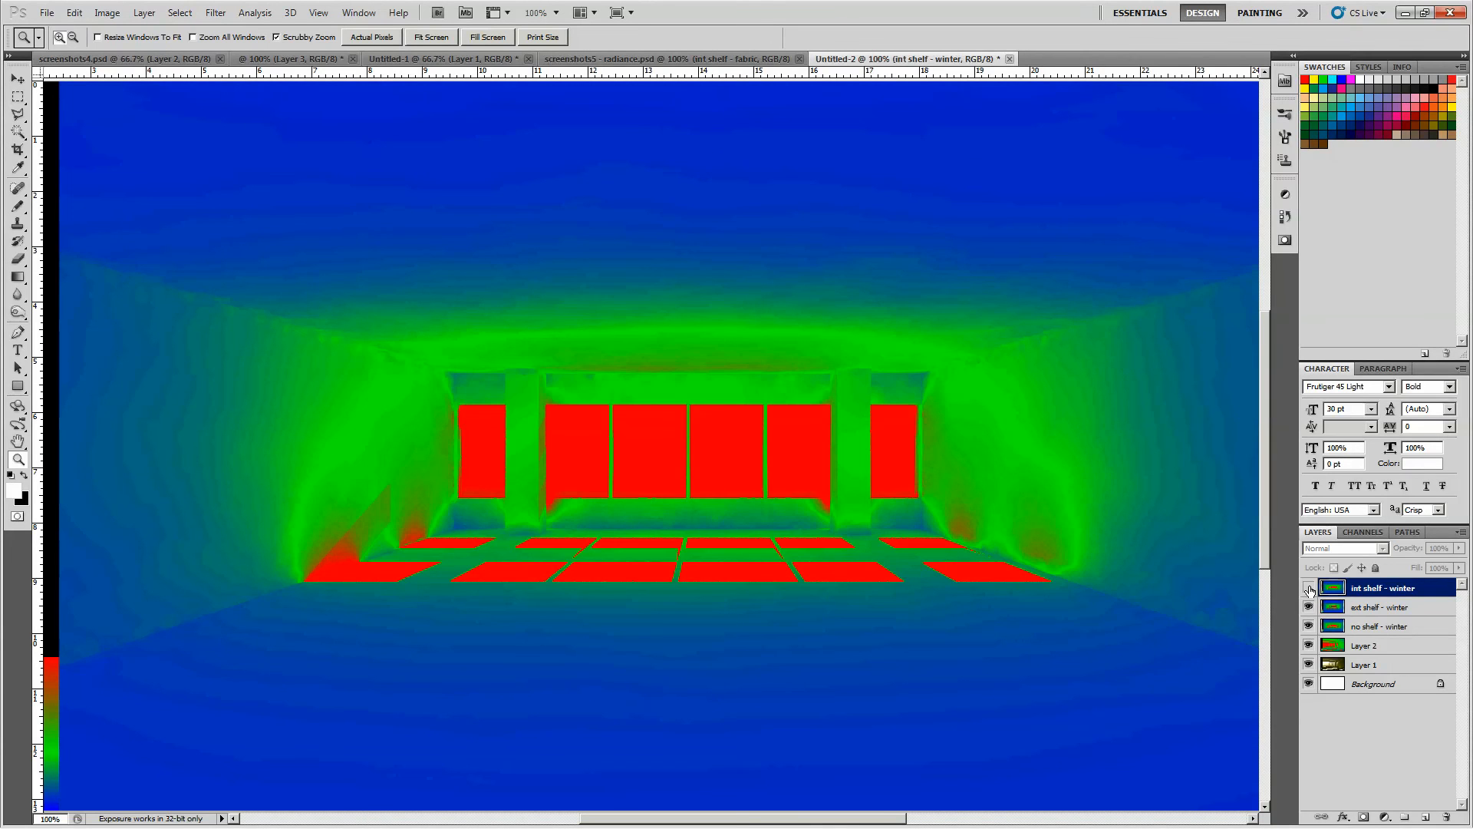
left_click(1308, 587)
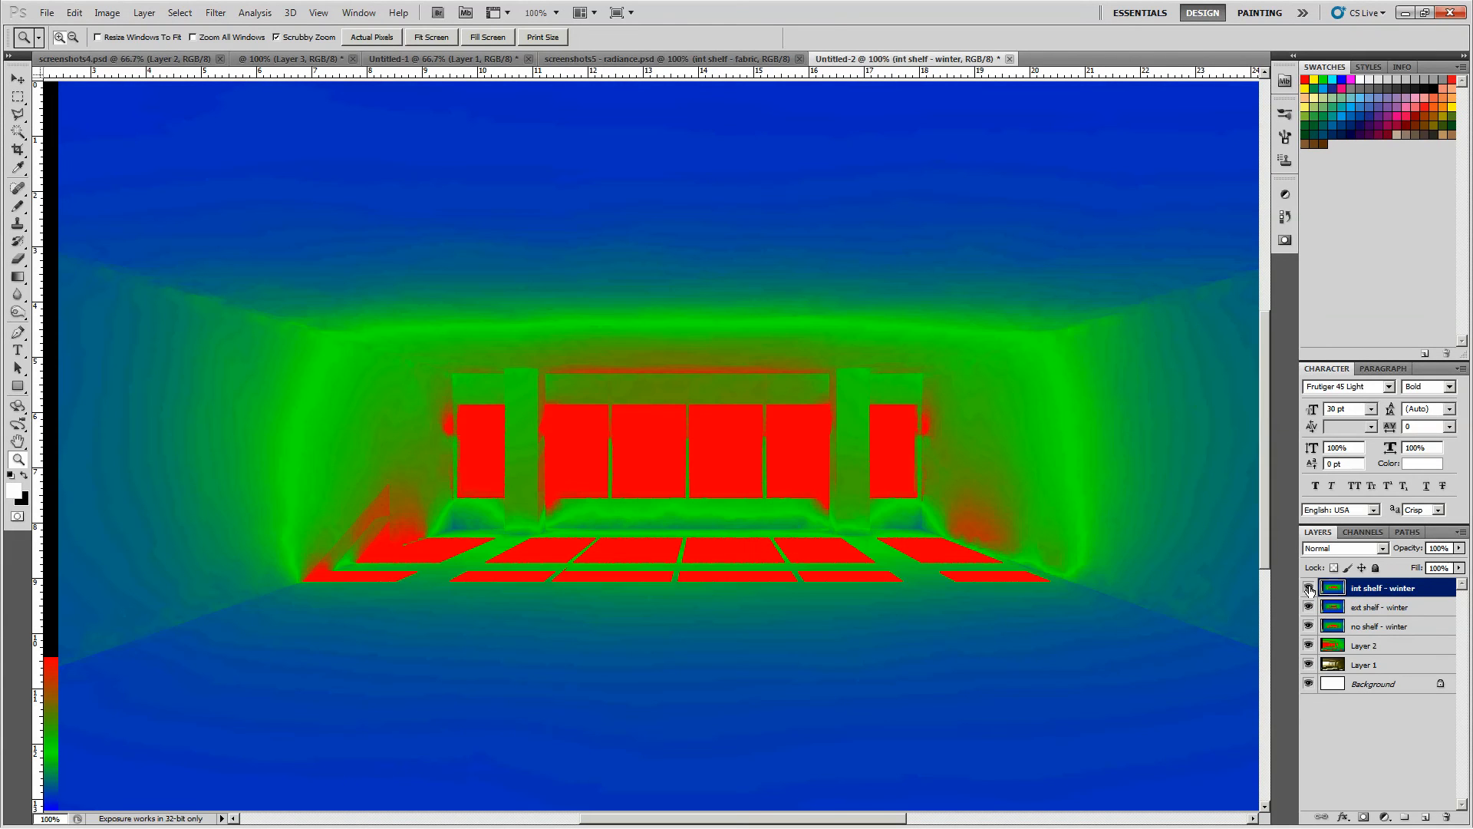
left_click(1308, 588)
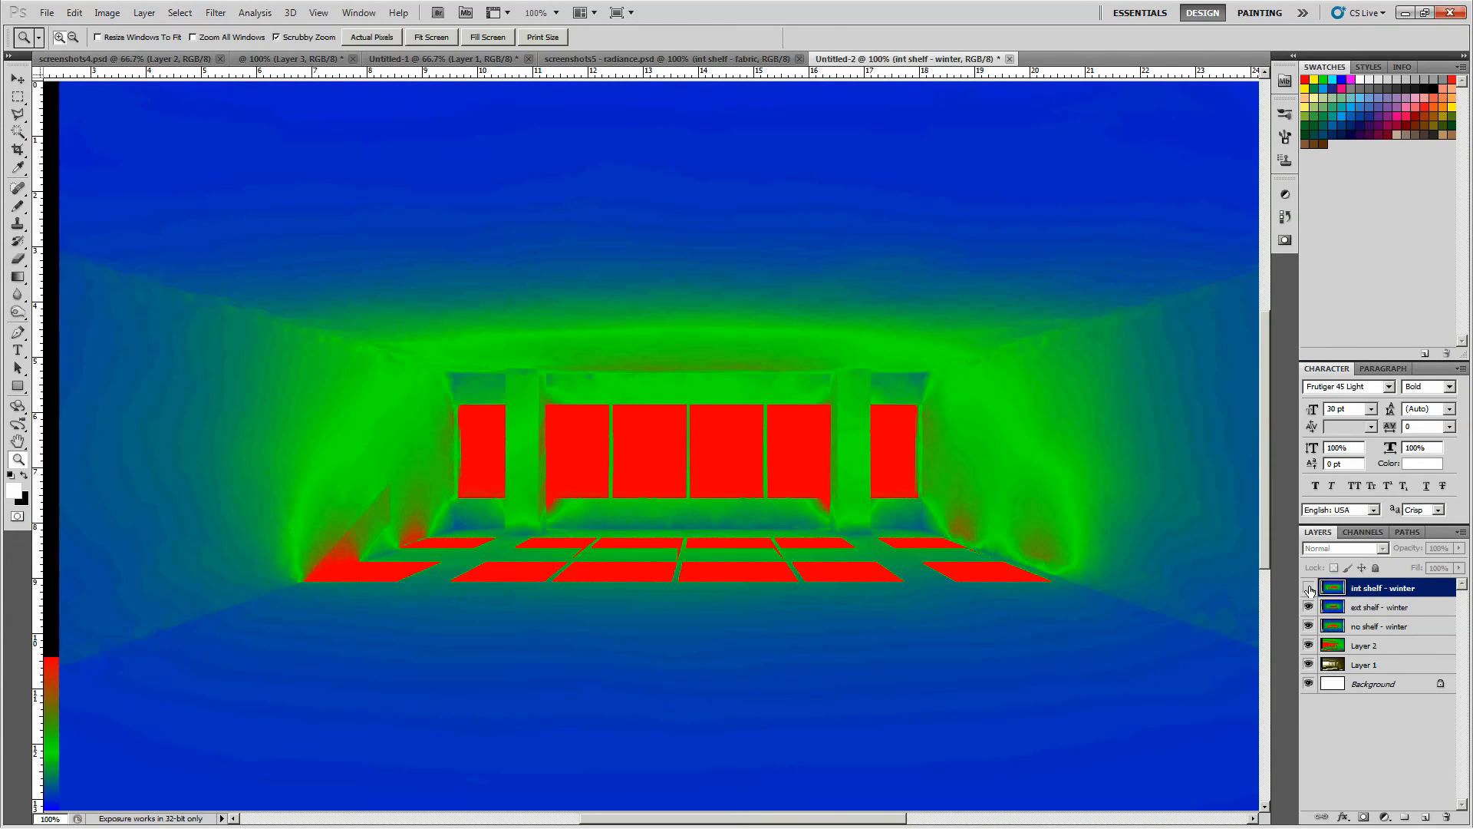
left_click(1308, 587)
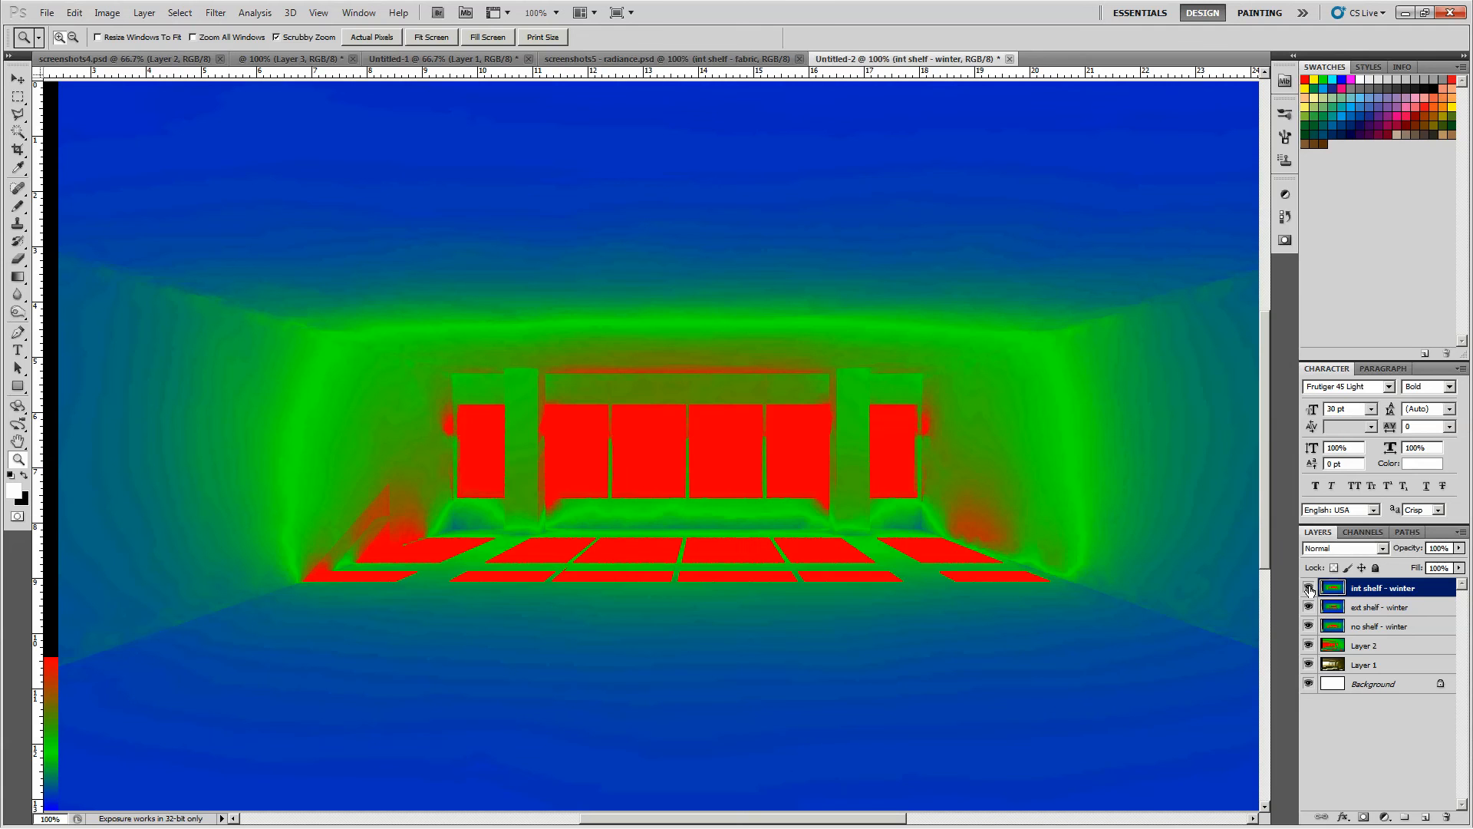
left_click(1308, 588)
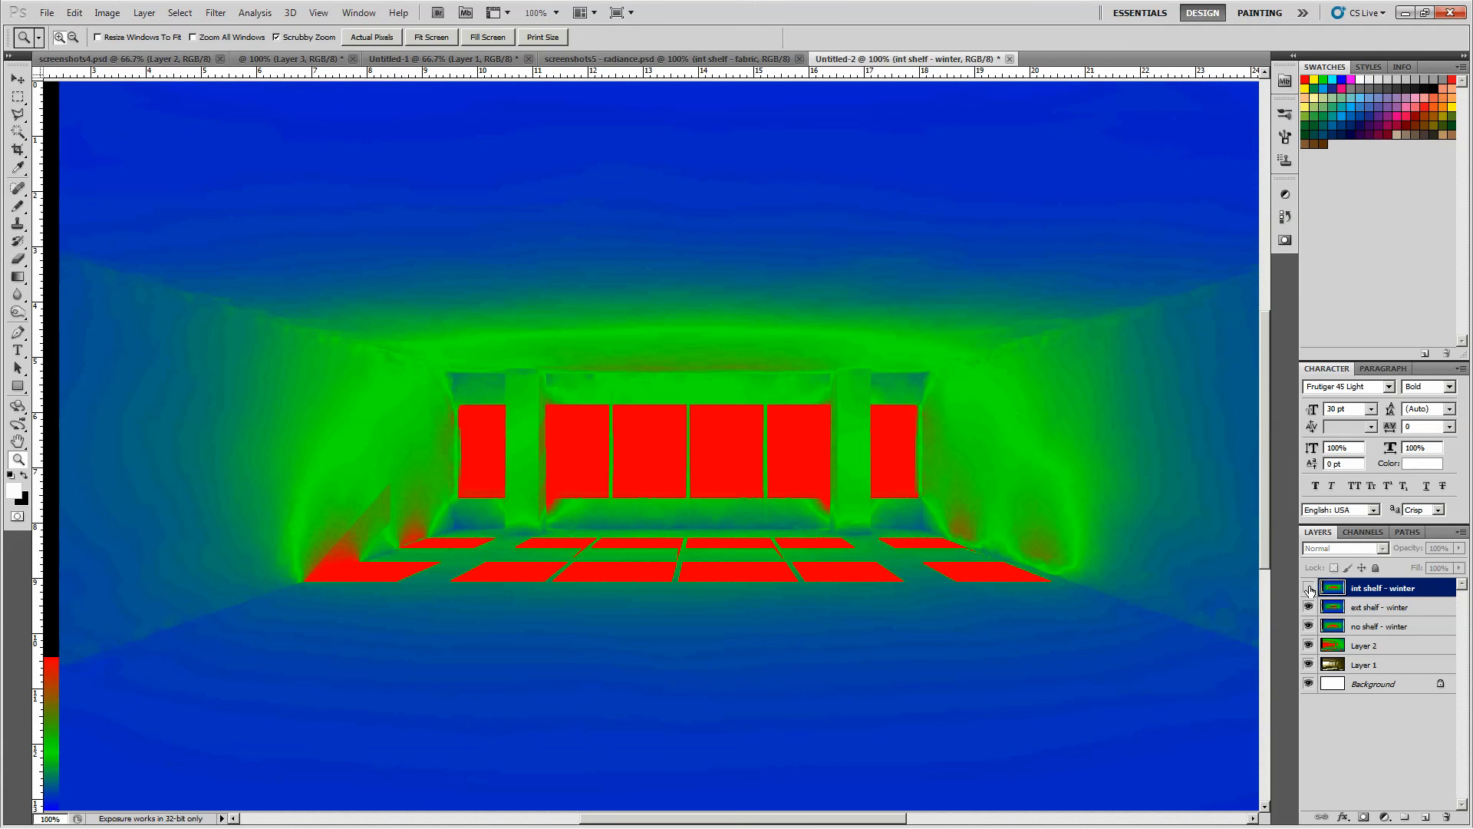
left_click(1308, 588)
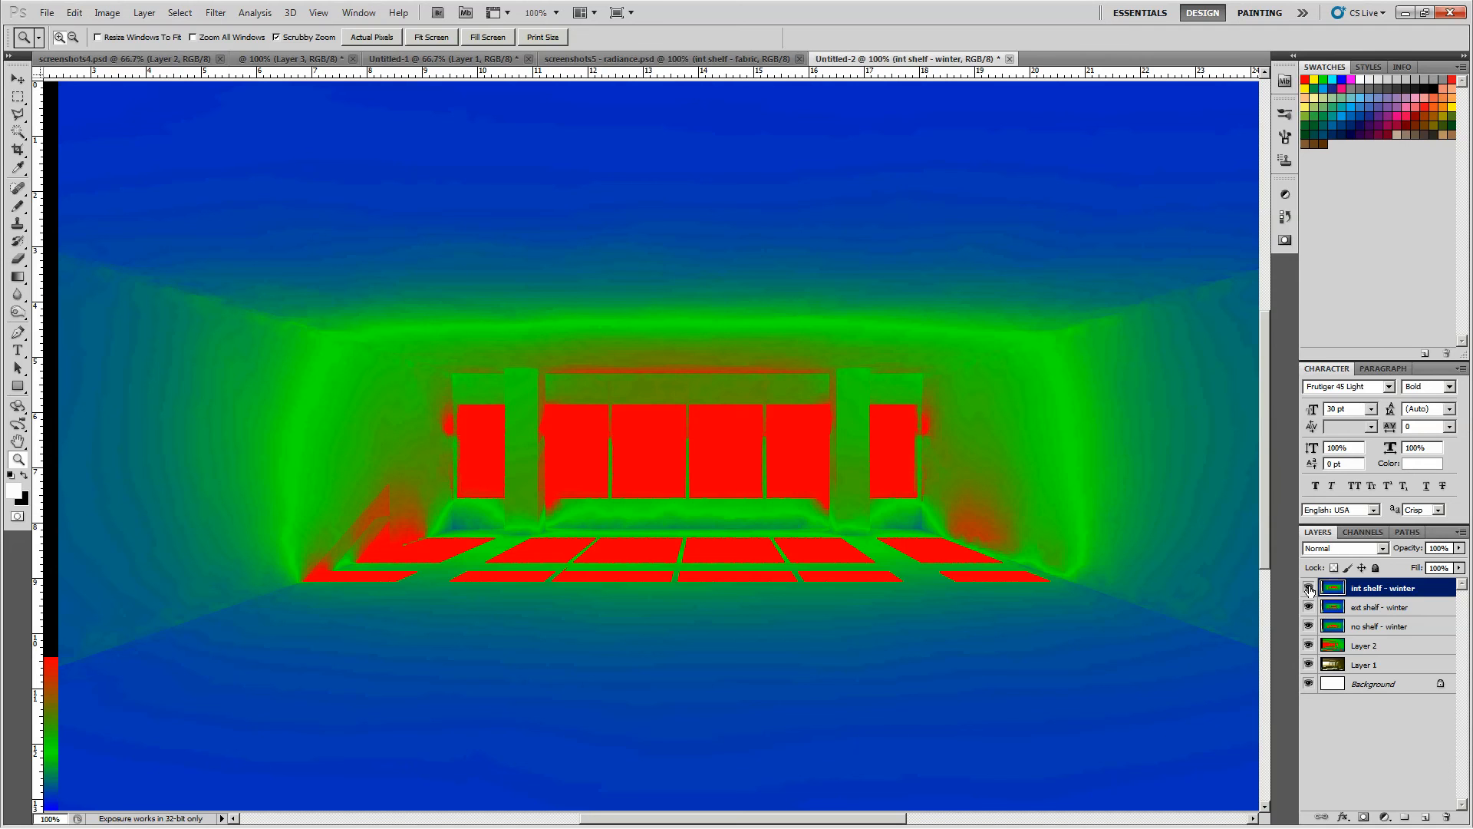
left_click(1308, 587)
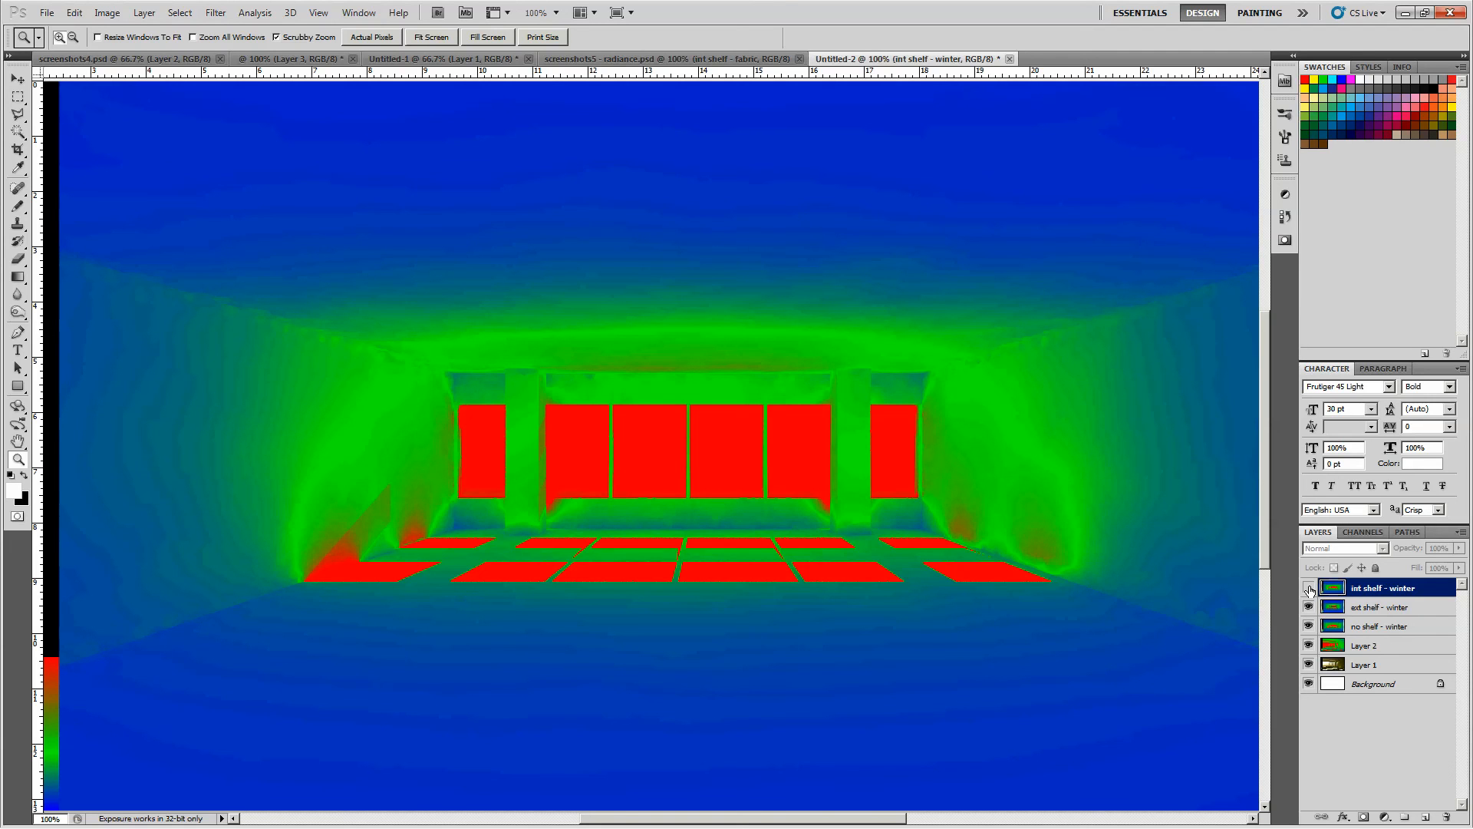
left_click(1309, 588)
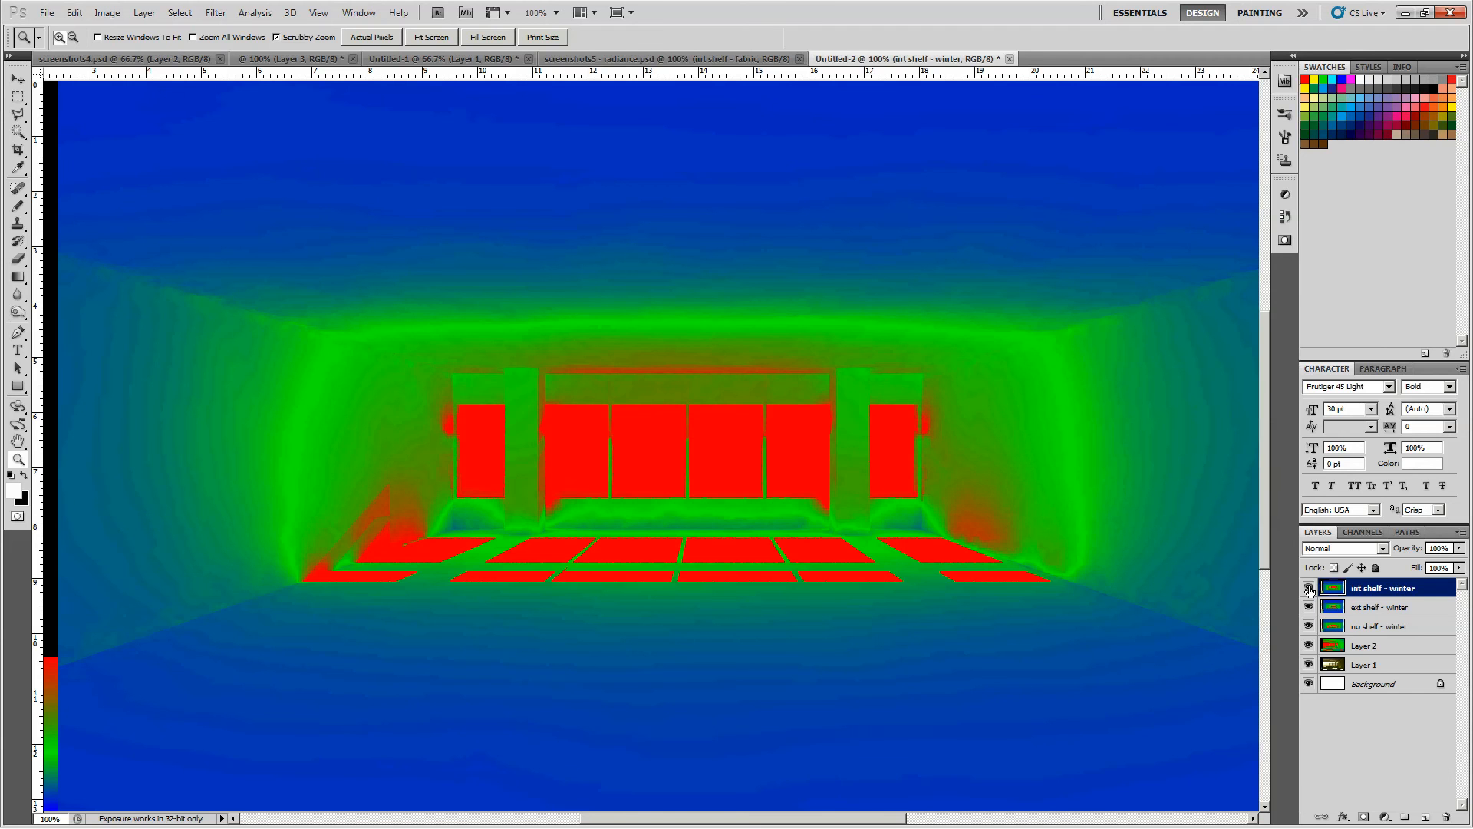
left_click(1309, 589)
left_click(1309, 589)
left_click(1309, 589)
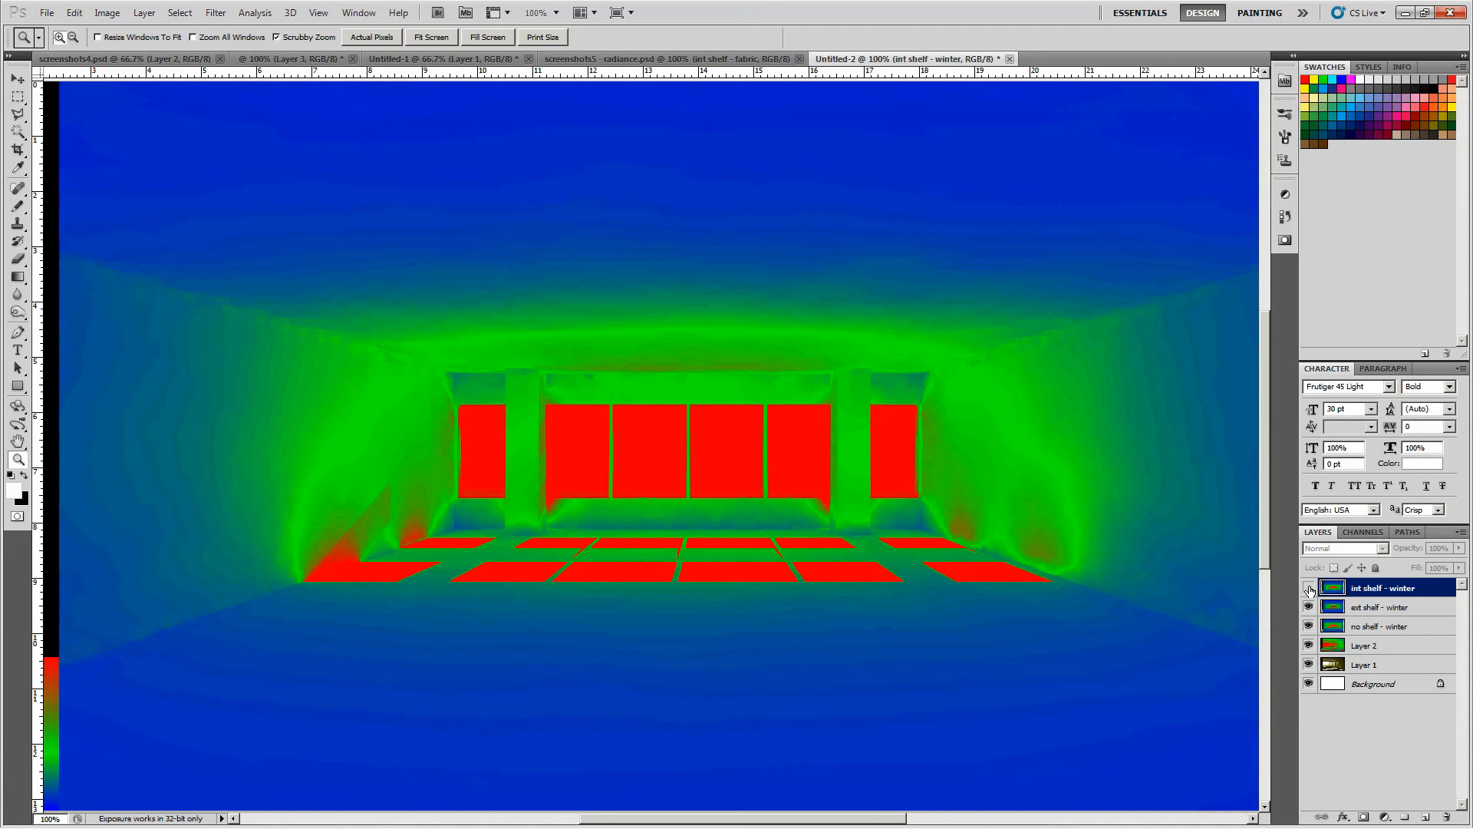
left_click(1309, 589)
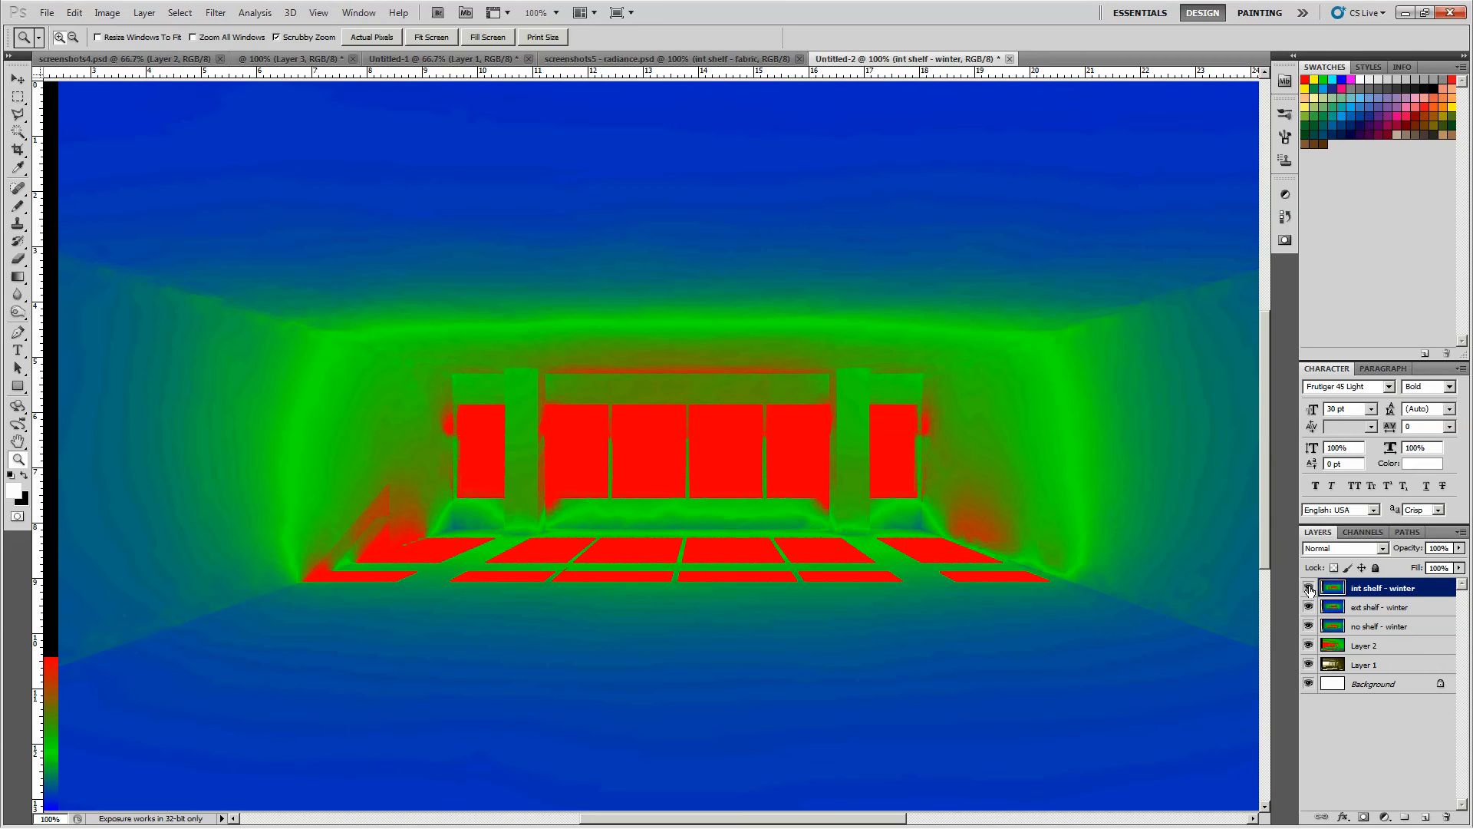
left_click(1309, 589)
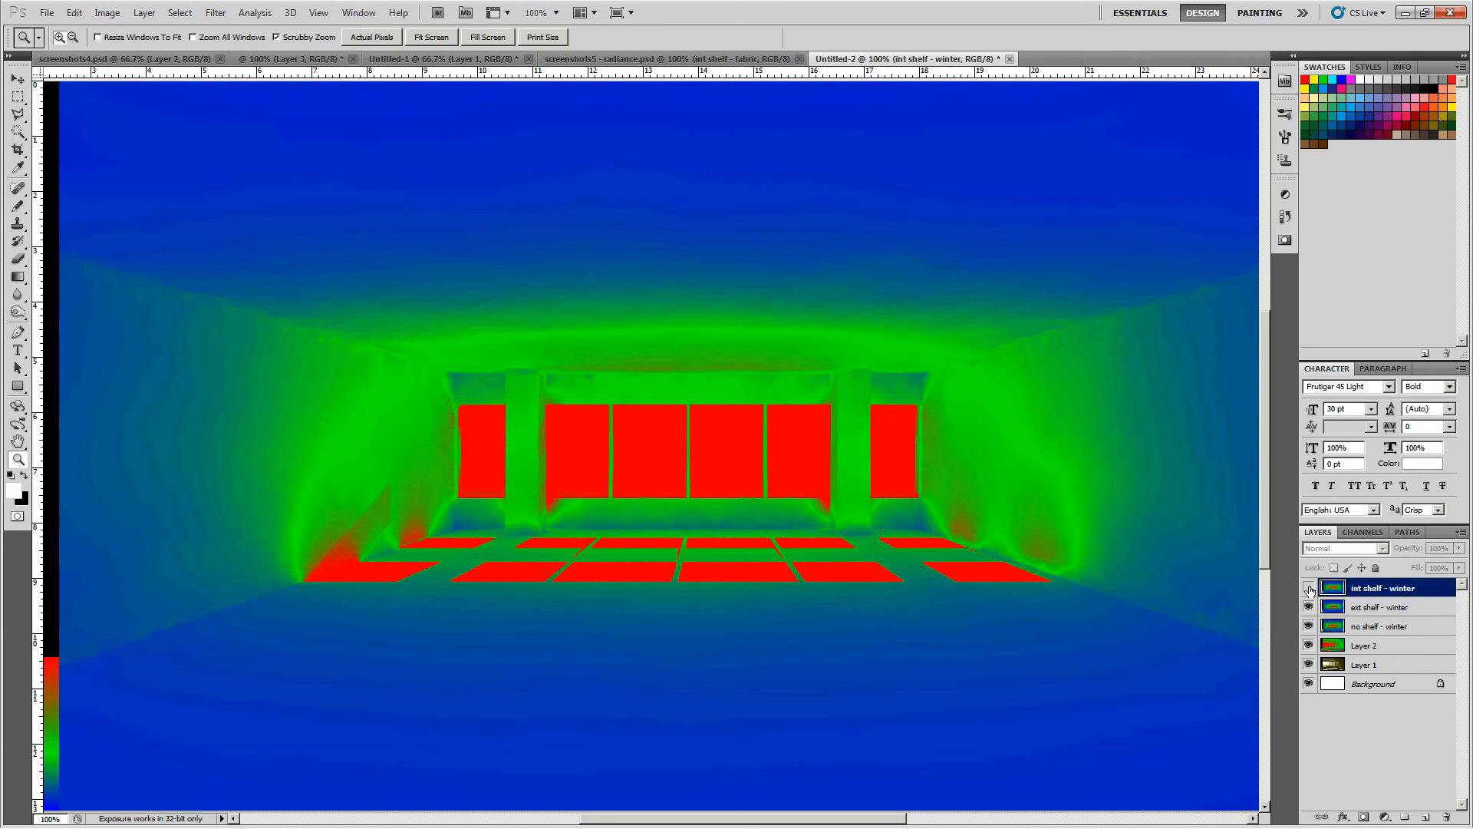
left_click(1309, 588)
left_click(1309, 589)
left_click(1309, 588)
left_click(1309, 589)
left_click(1309, 589)
left_click(1309, 588)
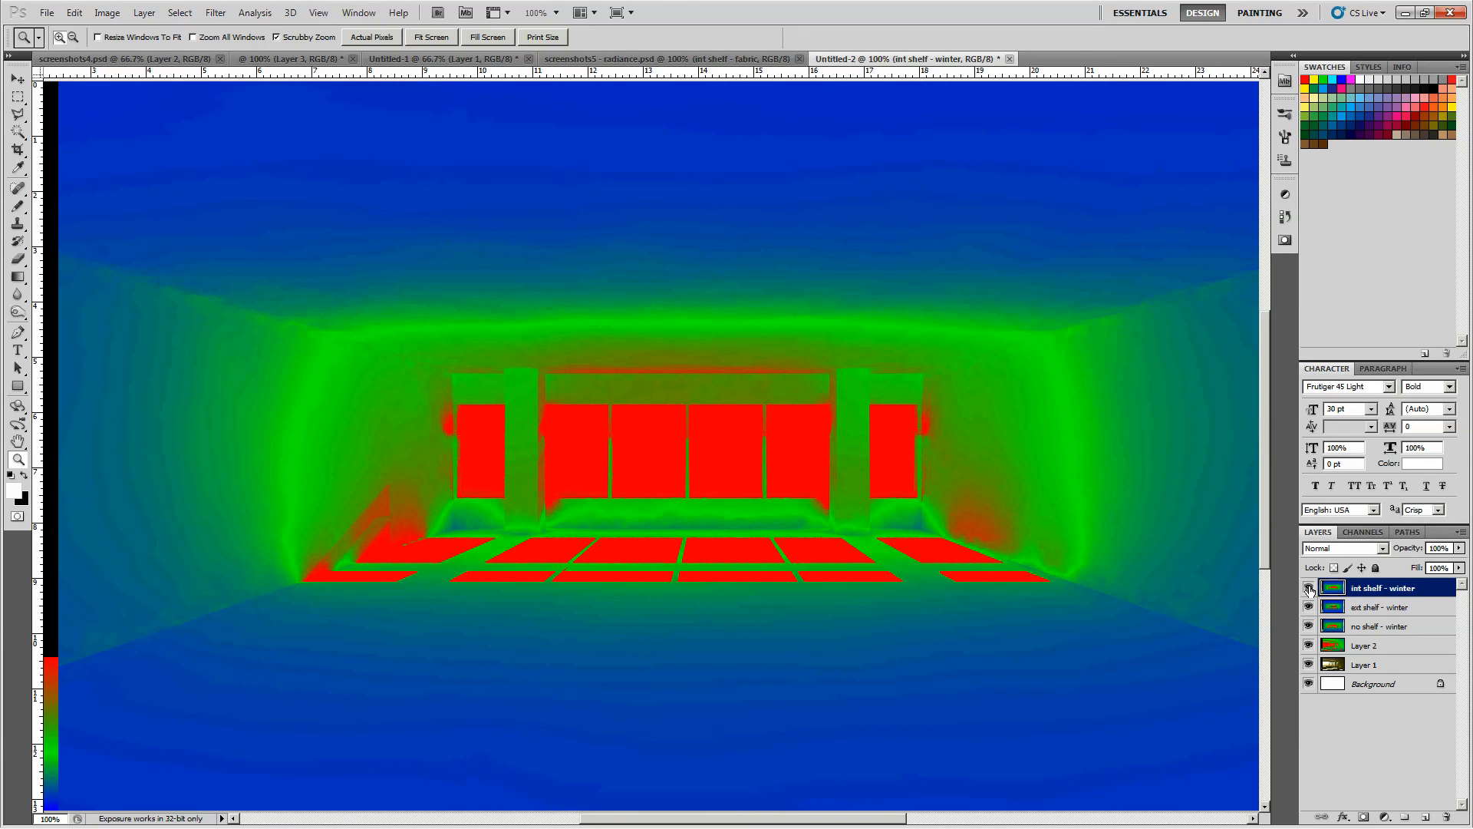
left_click(1309, 588)
left_click(1309, 588)
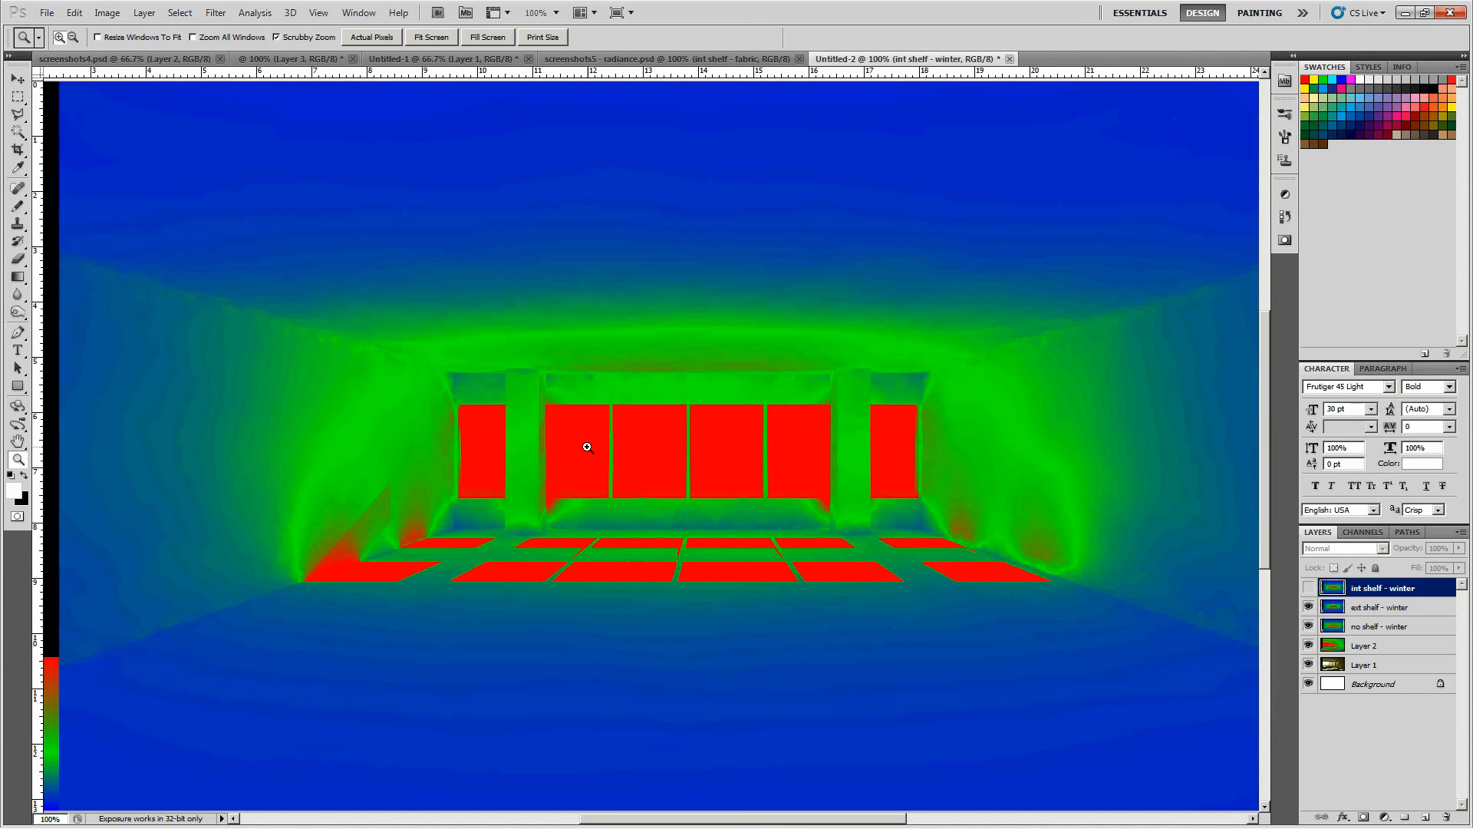
left_click(1308, 588)
left_click(1309, 588)
left_click(1309, 587)
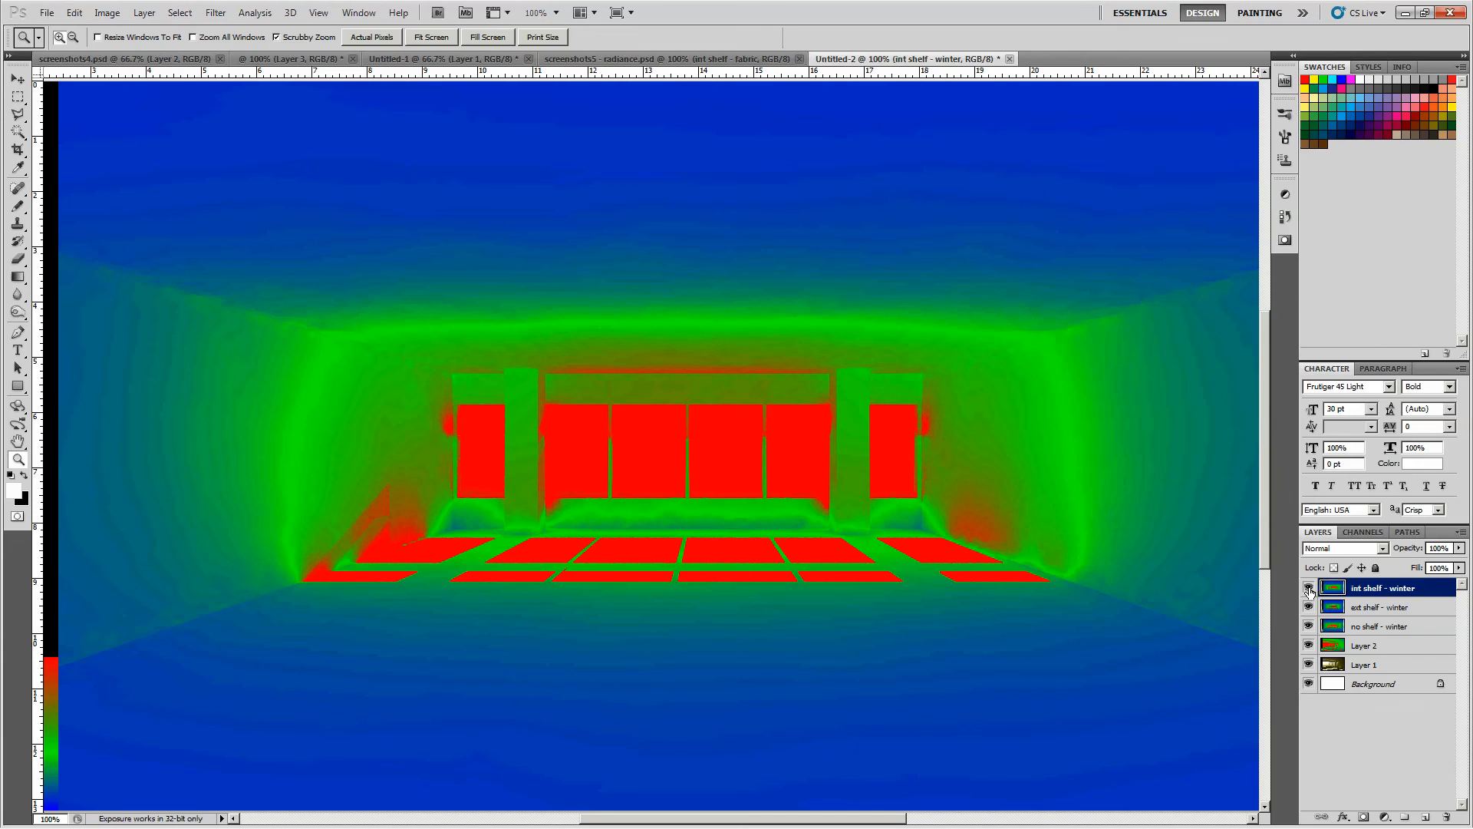
- Hide "ext shelf - winter", toggle "int shelf - winter" repeatedly to compare it with "no shelf - winter", and leave both shelf layers visible
left_click(1309, 588)
left_click(1309, 607)
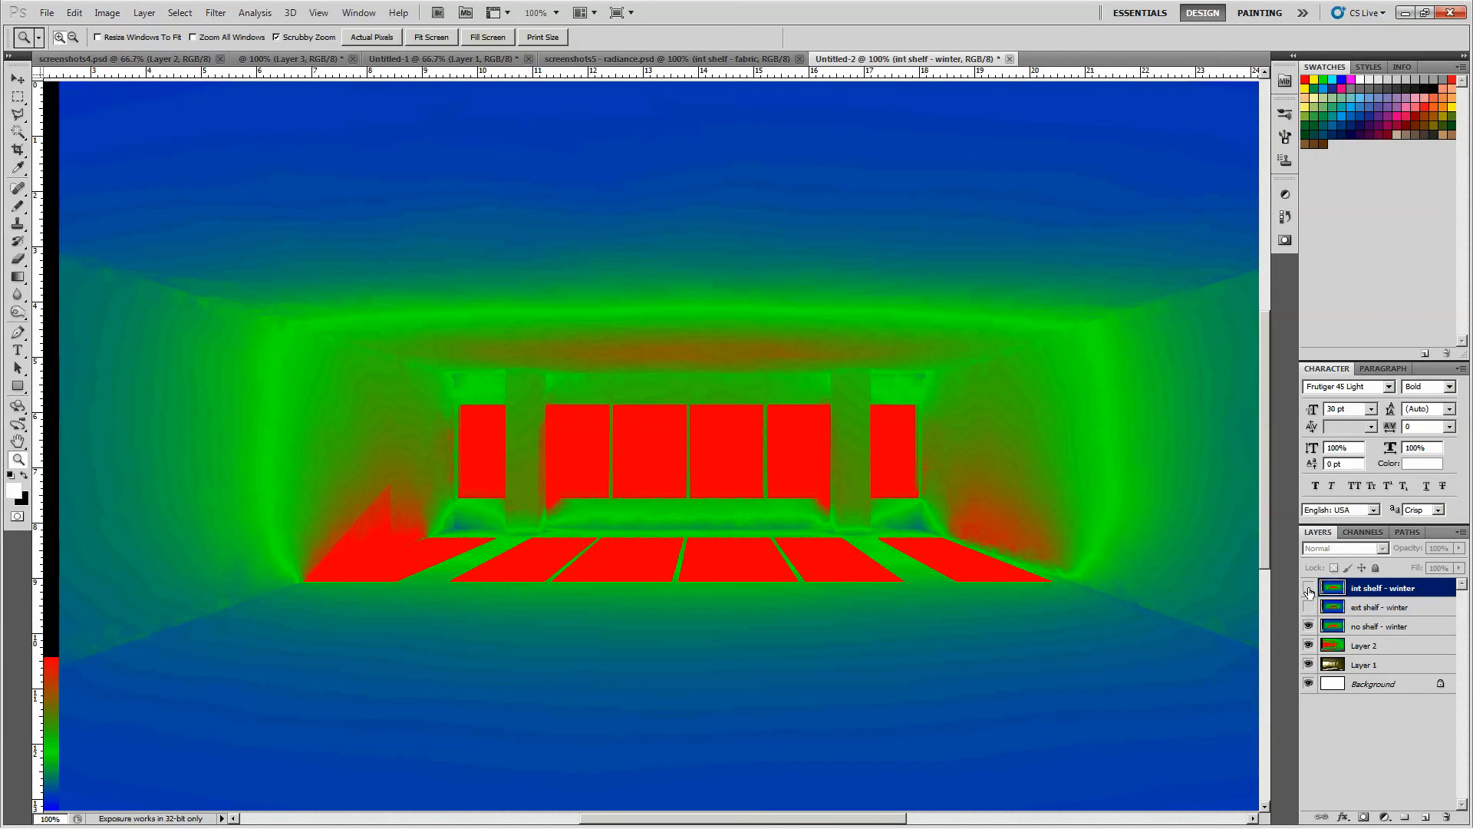
left_click(1309, 588)
left_click(1309, 588)
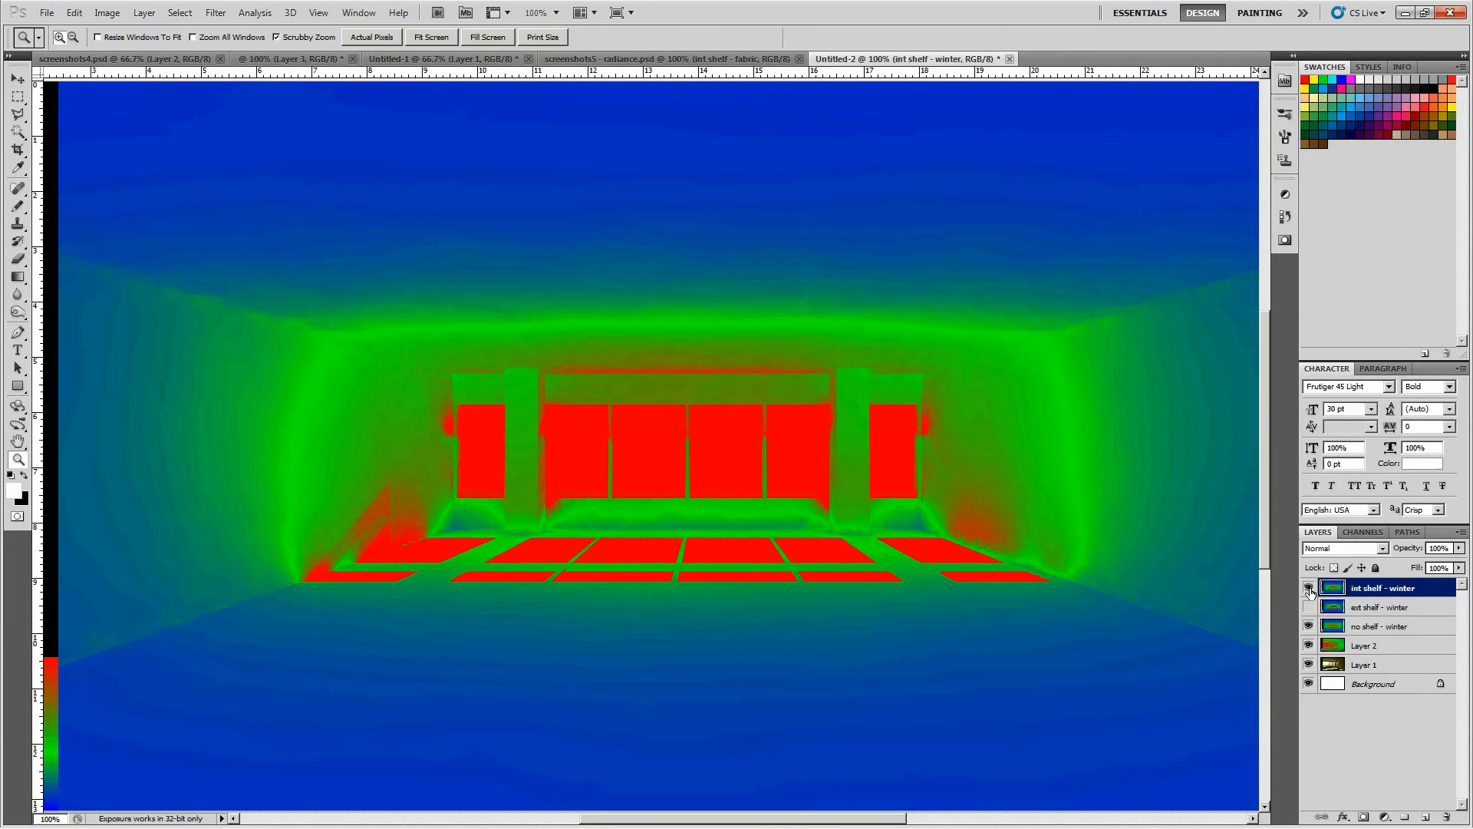
left_click(1309, 588)
left_click(1309, 588)
left_click(1309, 588)
left_click(1309, 587)
left_click(1309, 587)
left_click(1309, 588)
left_click(1309, 588)
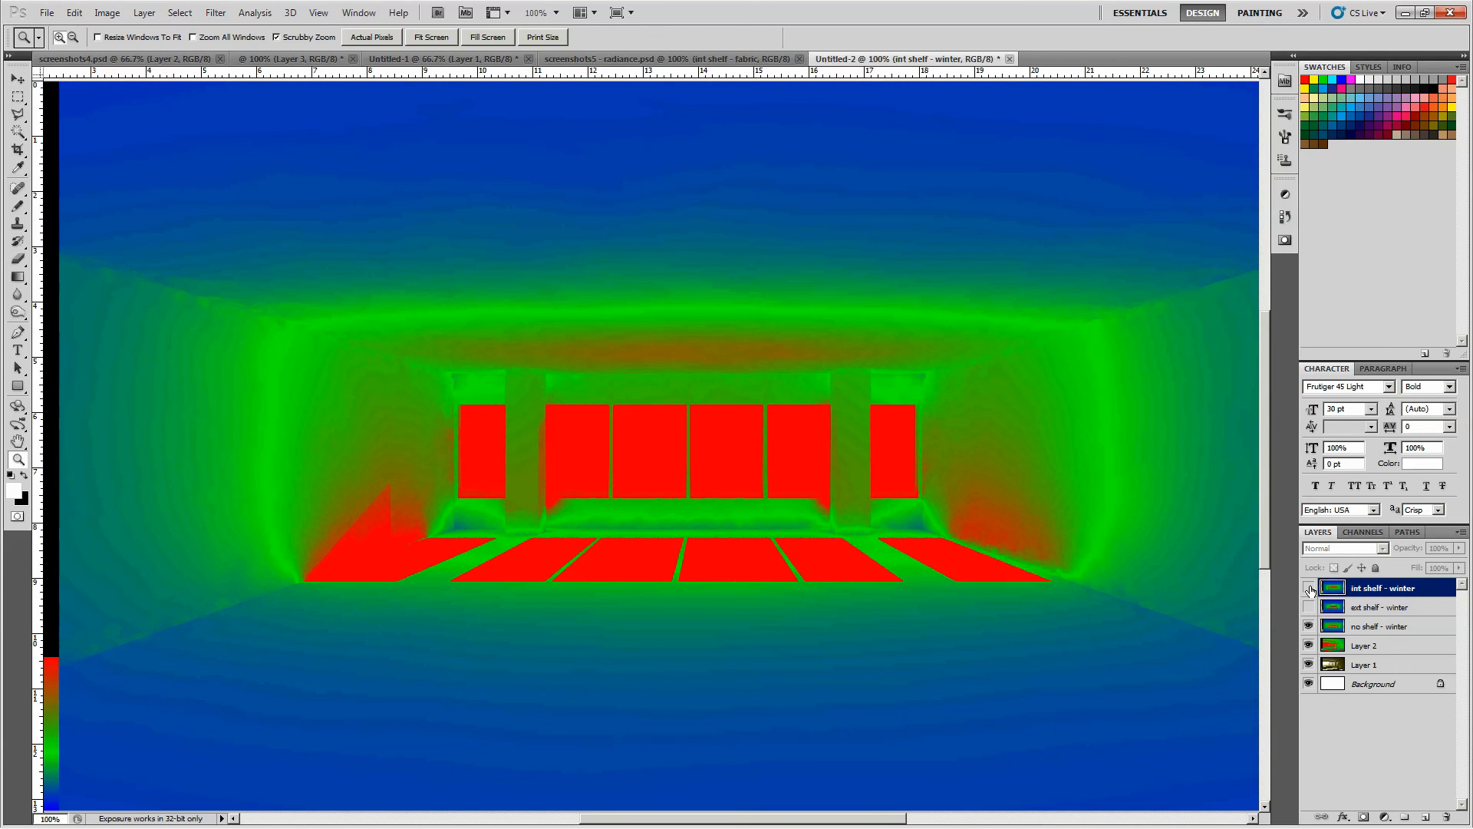
left_click(1309, 587)
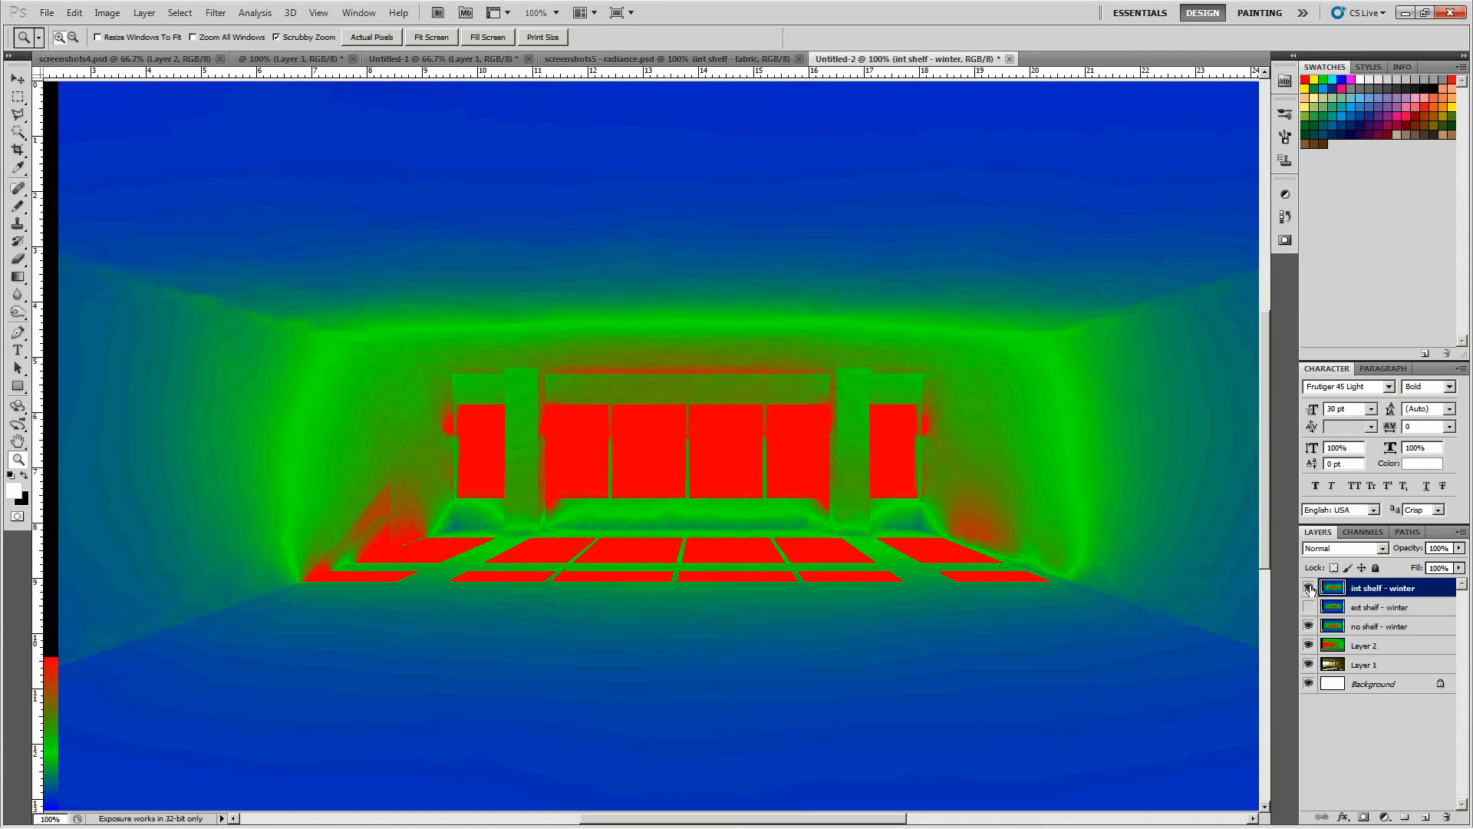
left_click(1309, 588)
left_click(1309, 588)
left_click(1309, 588)
left_click(1309, 588)
left_click(1310, 589)
left_click(1309, 589)
left_click(1310, 589)
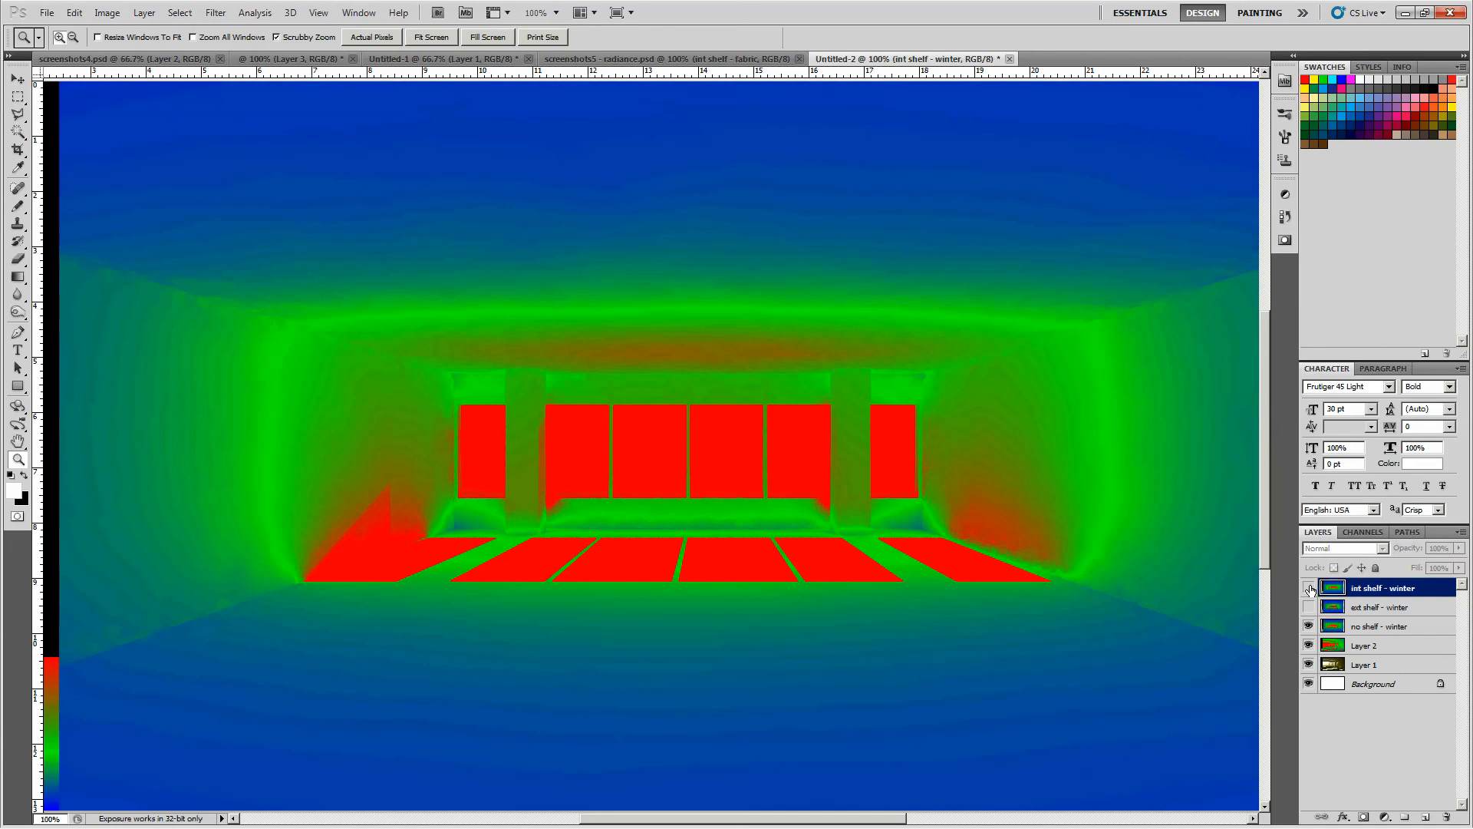
left_click(1310, 588)
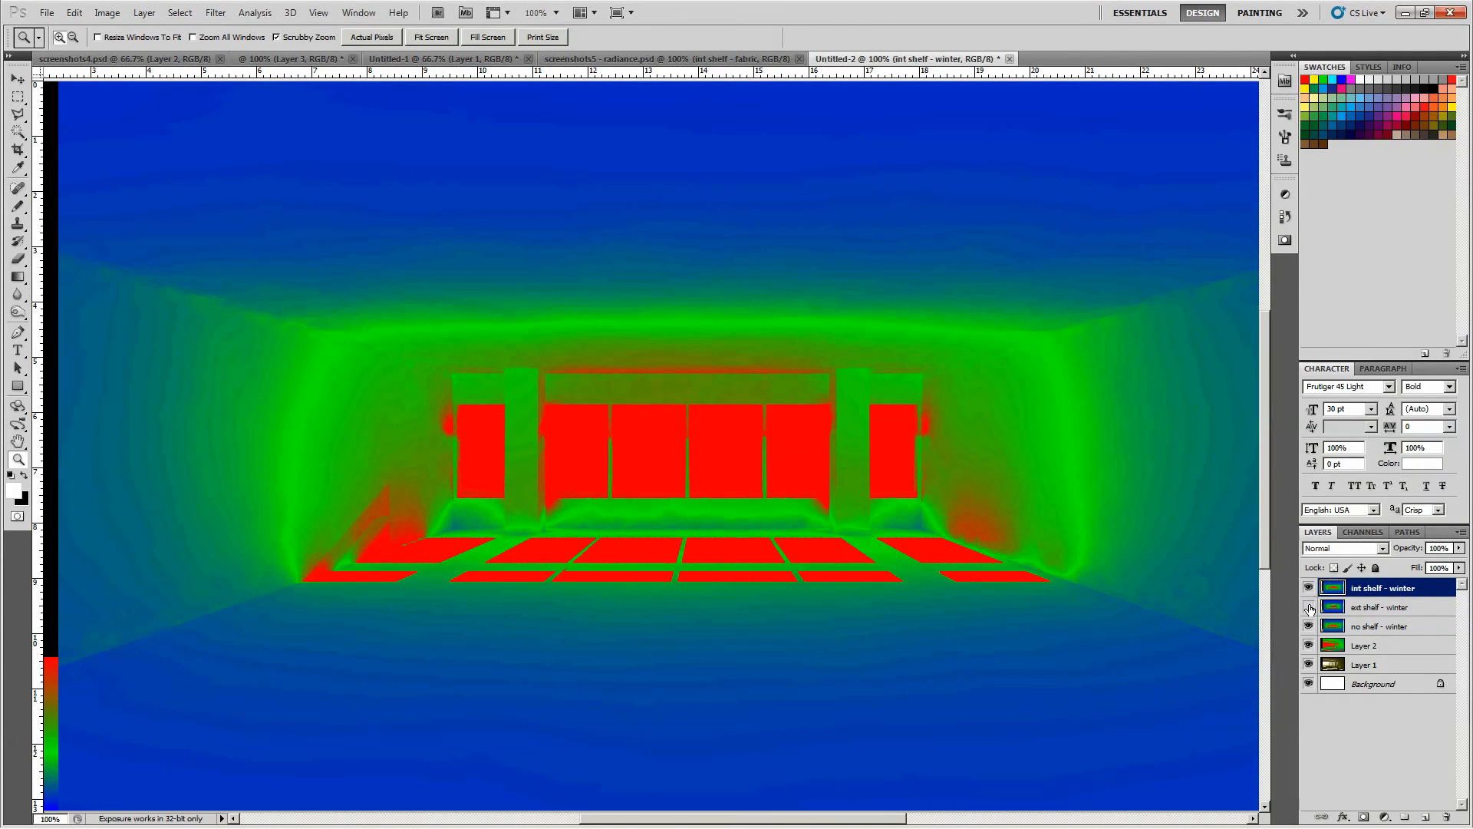
left_click(1308, 607)
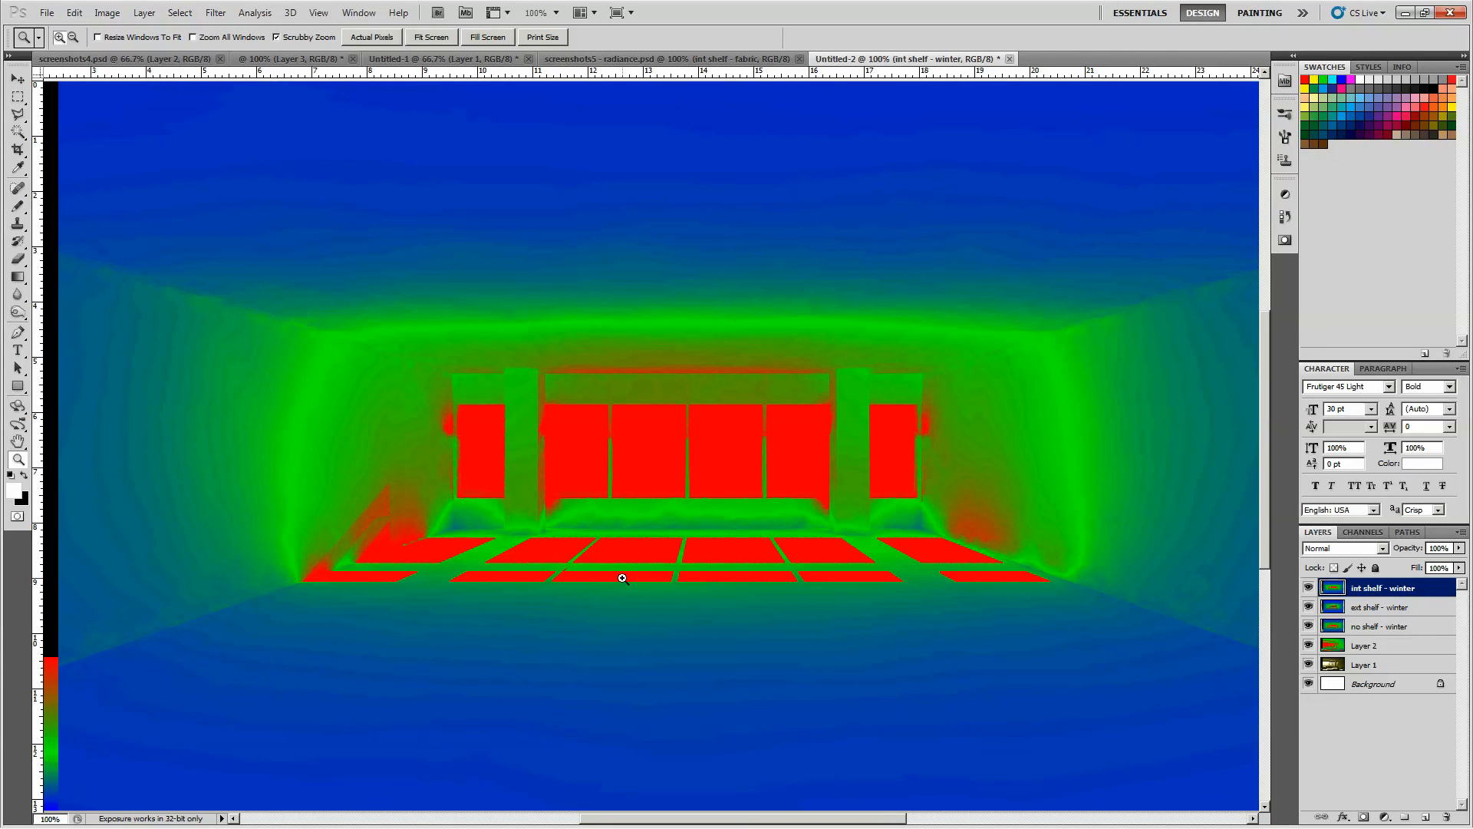